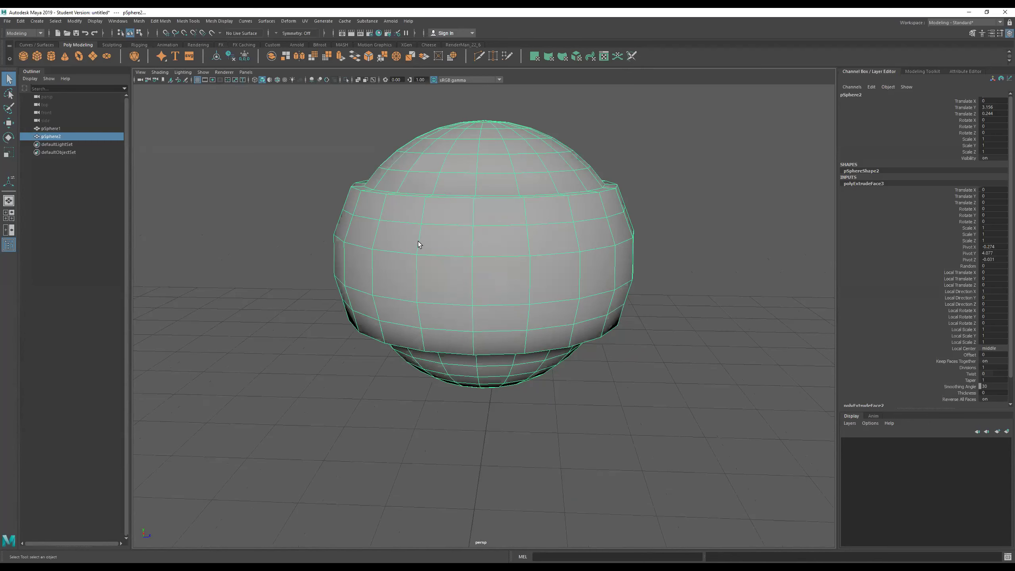
Try scaling the edge loop that runs around the middle of the sphere's raised band.
right_click_drag(491, 244, 487, 221)
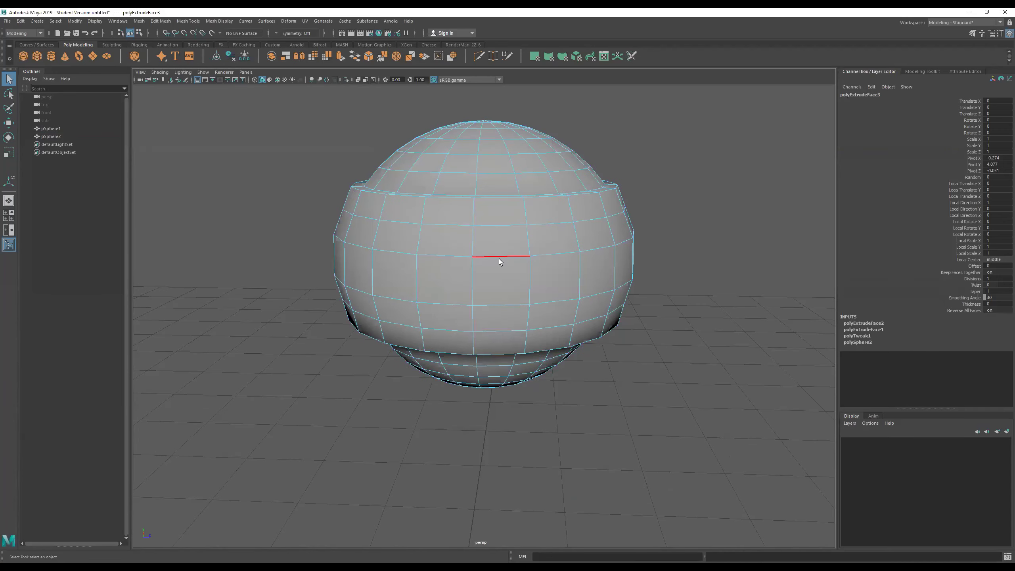
double_click(498, 257)
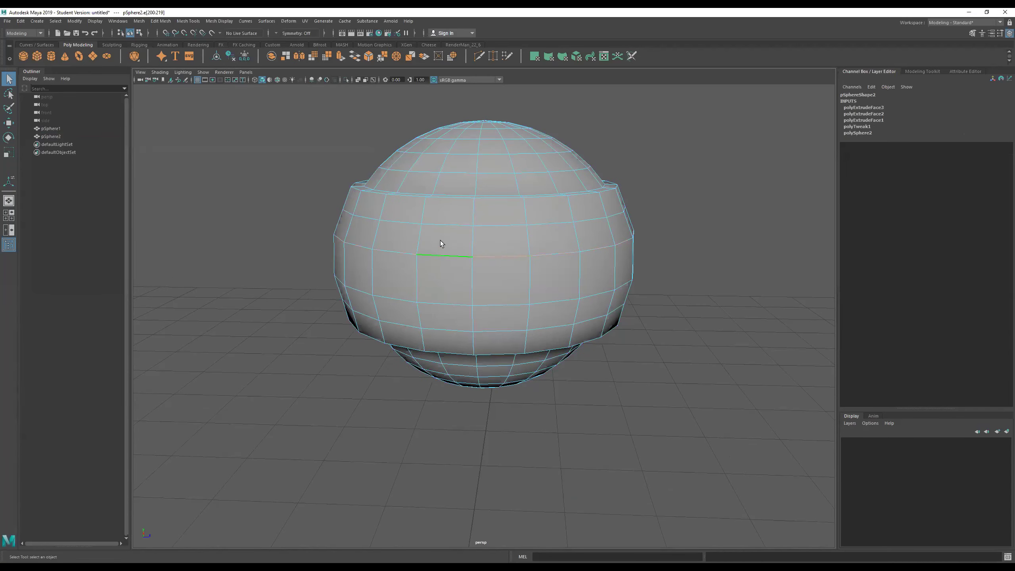
right_click_drag(440, 240, 584, 239, "alt")
left_click_drag(585, 236, 553, 221, "alt")
key("r")
left_click_drag(501, 240, 490, 221, "alt")
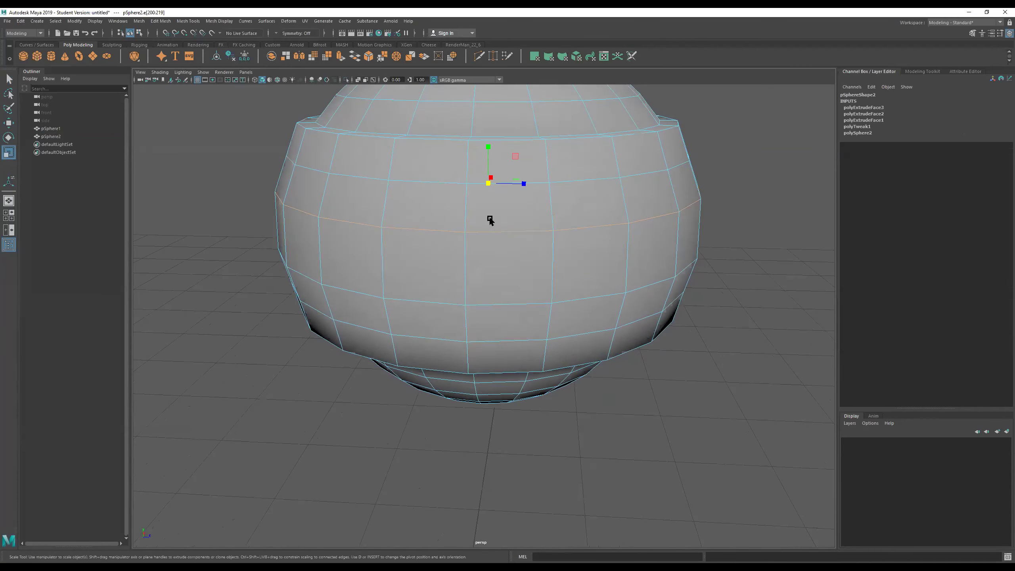
left_click_drag(488, 184, 544, 206)
key("ctrl+z")
middle_click_drag(545, 206, 573, 246, "alt")
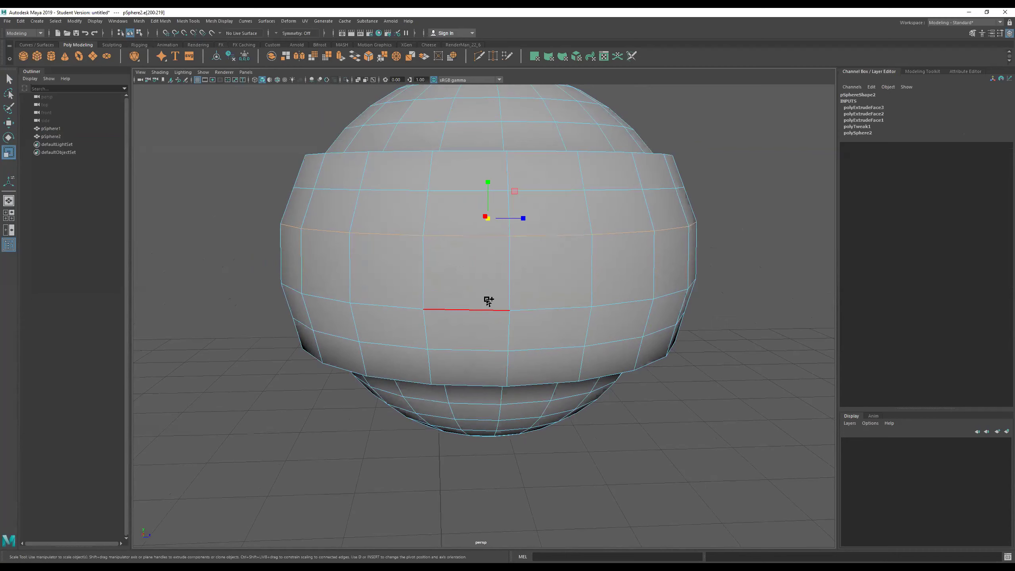
Try scaling the two middle edge loops of the band together, and undo the changes.
left_click_drag(546, 255, 615, 252, "alt")
left_click(564, 246)
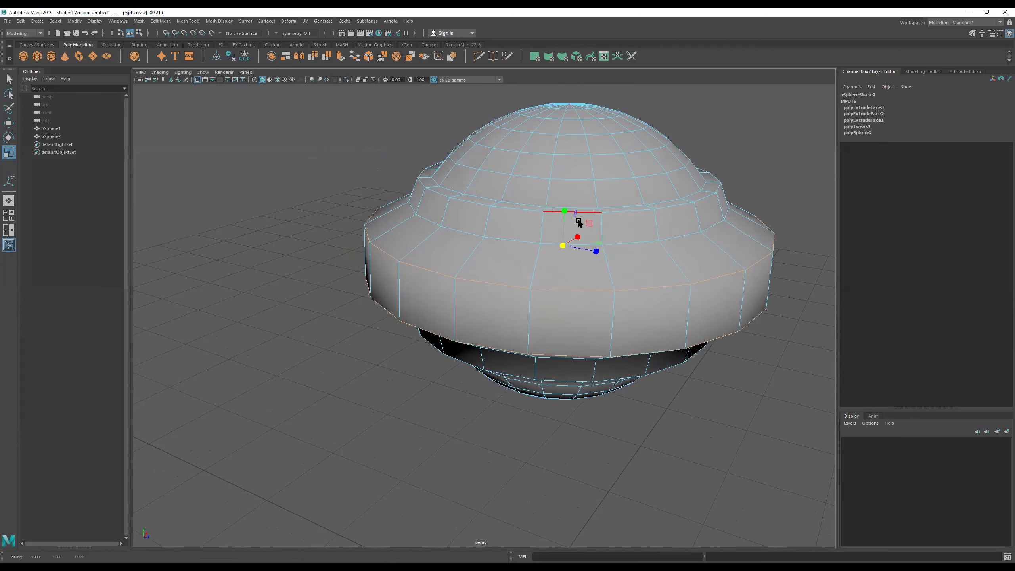
left_click_drag(561, 208, 454, 244)
key("ctrl+z")
key("ctrl+z")
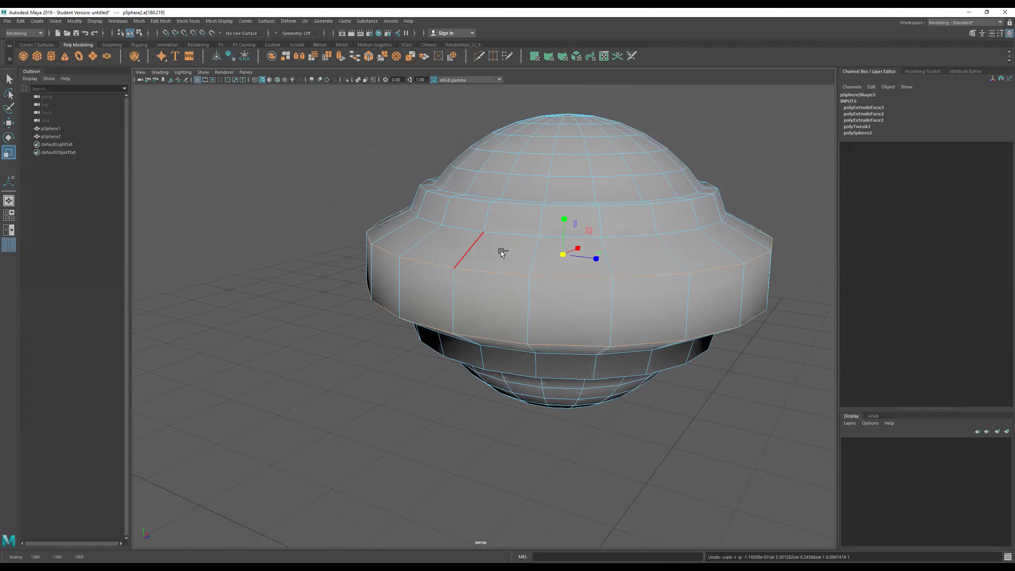
key("ctrl+z")
Switch to face components and select the middle ring of faces around the band.
left_click_drag(524, 272, 556, 256, "alt")
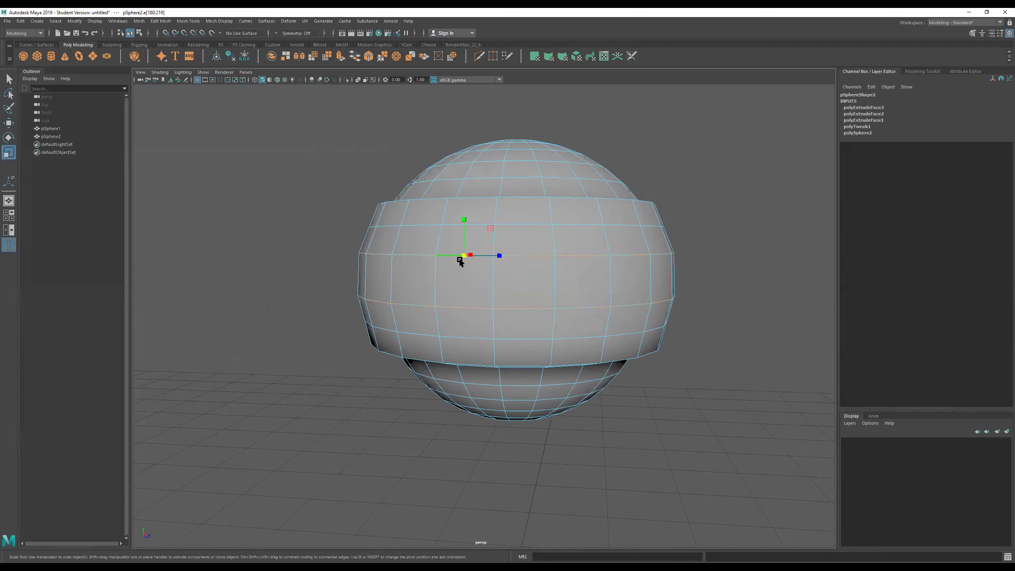
left_click_drag(533, 294, 519, 246, "alt")
right_click_drag(497, 259, 581, 260, "alt")
left_click_drag(581, 260, 599, 241, "alt")
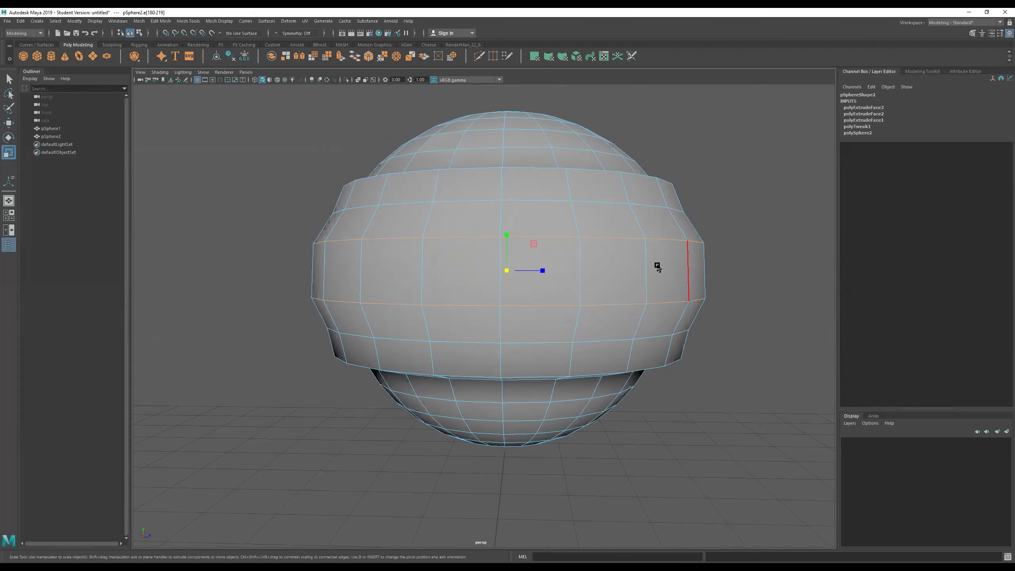
right_click_drag(638, 263, 640, 281)
left_click_drag(682, 263, 155, 265)
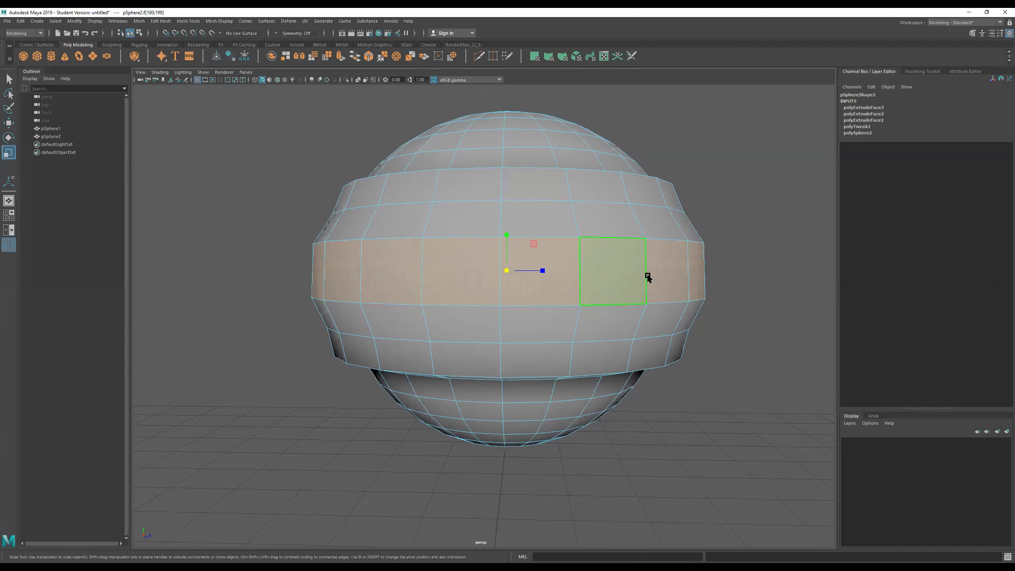
Clear the face selection and reselect the middle ring's faces by sweeping over them from several sides.
left_click_drag(794, 301, 684, 296, "alt")
middle_click_drag(743, 297, 434, 298, "alt")
right_click_drag(608, 300, 522, 301, "alt")
mouse_move(605, 306)
left_mouse_down("alt")
mouse_move(449, 278)
mouse_move(289, 318)
mouse_move(575, 332)
mouse_move(605, 315)
left_mouse_up("alt")
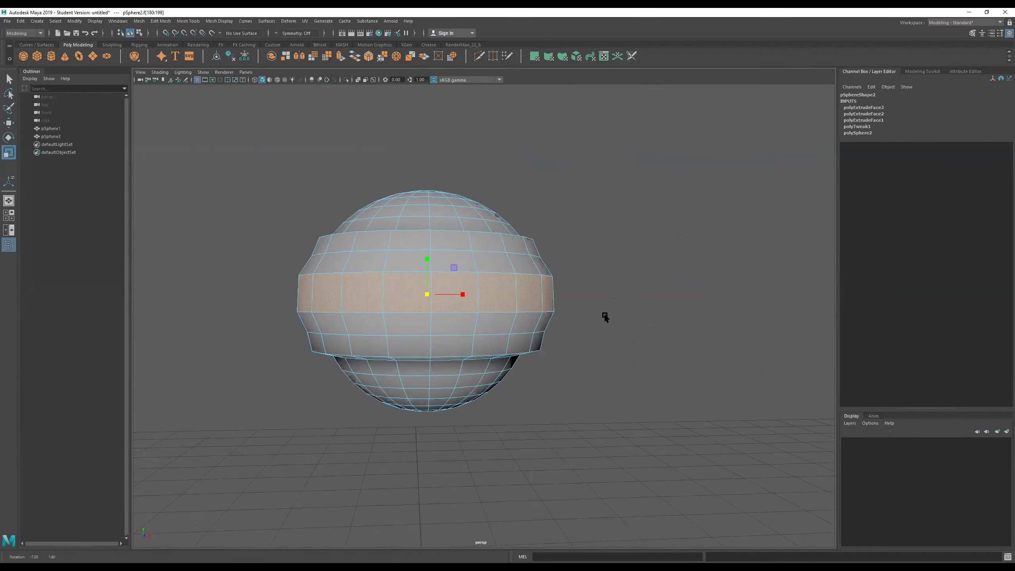
middle_click_drag(575, 310, 613, 306, "alt")
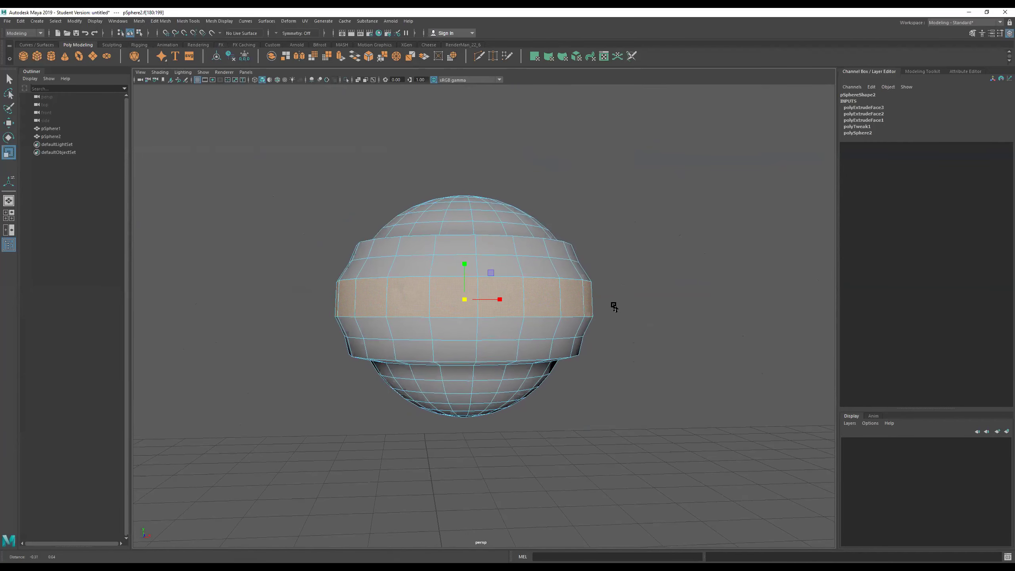
left_click(628, 290)
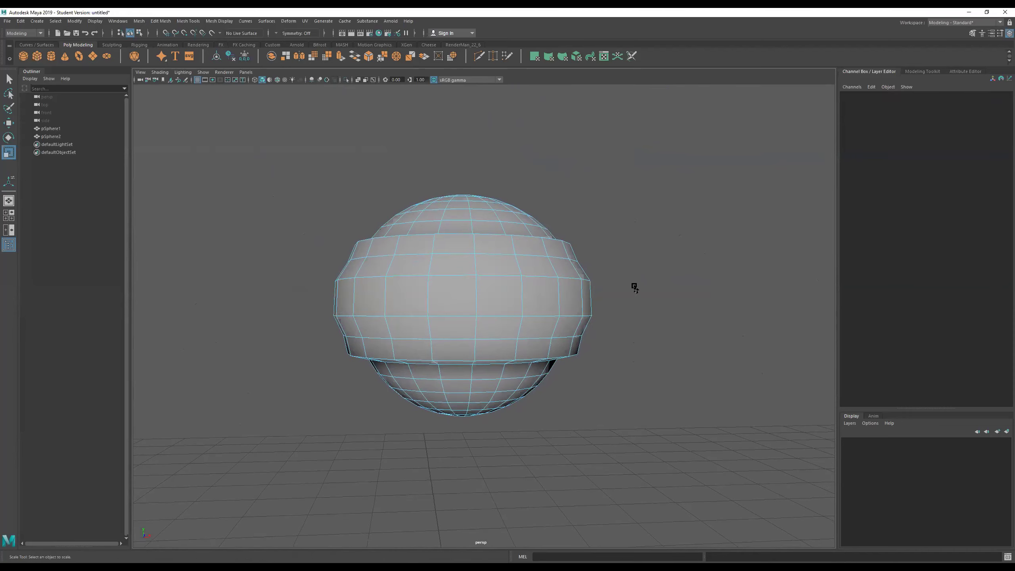
left_click_drag(495, 289, 271, 285)
left_click_drag(703, 308, 231, 312, "alt")
left_click(652, 312)
left_click_drag(340, 317, 483, 316, "alt")
right_click_drag(483, 316, 620, 308, "alt")
middle_click_drag(620, 308, 625, 312, "alt")
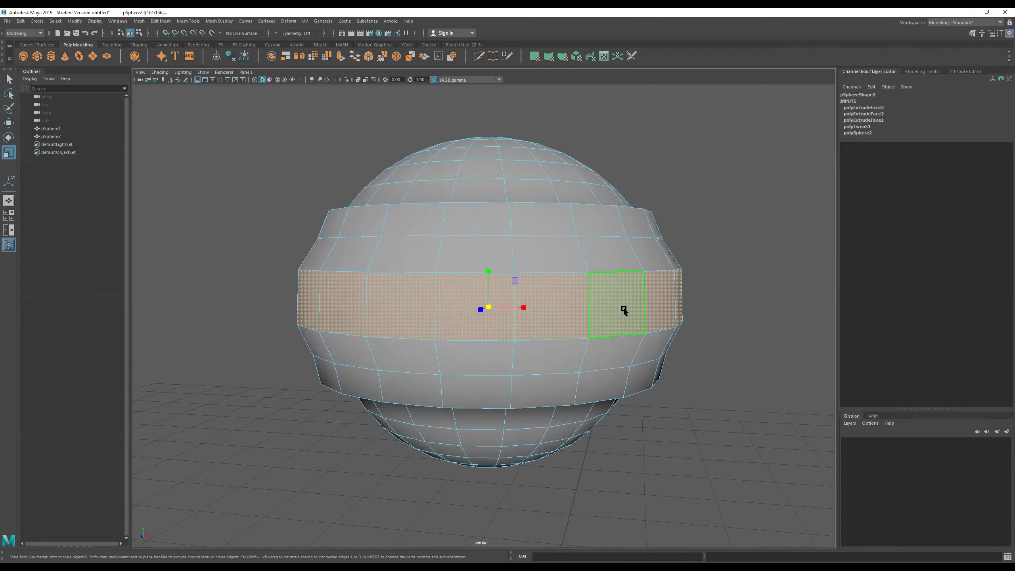
Reselect the band's middle ring as a full face loop, starting from two adjacent faces.
left_click(414, 318)
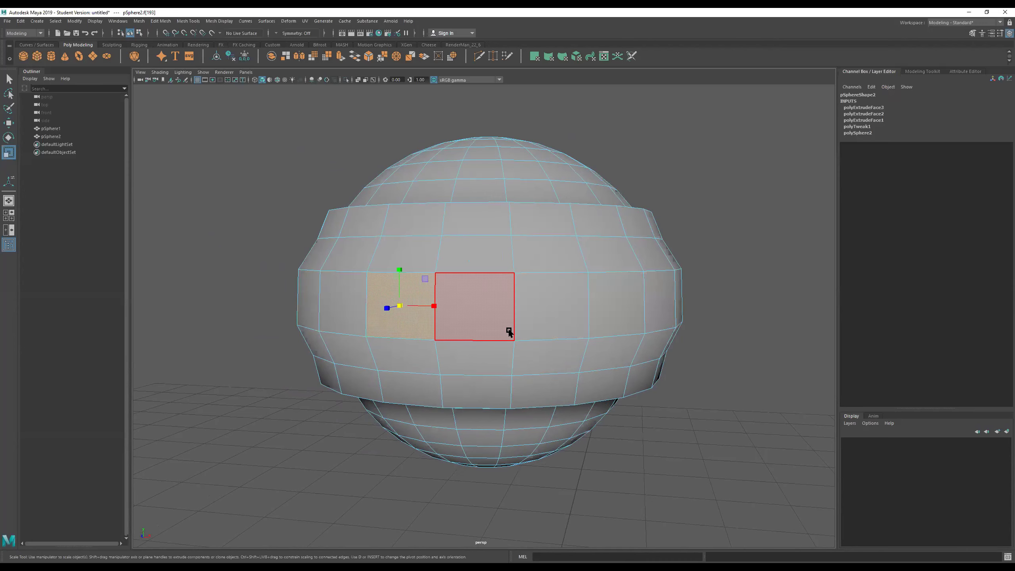
double_click(486, 316, "shift")
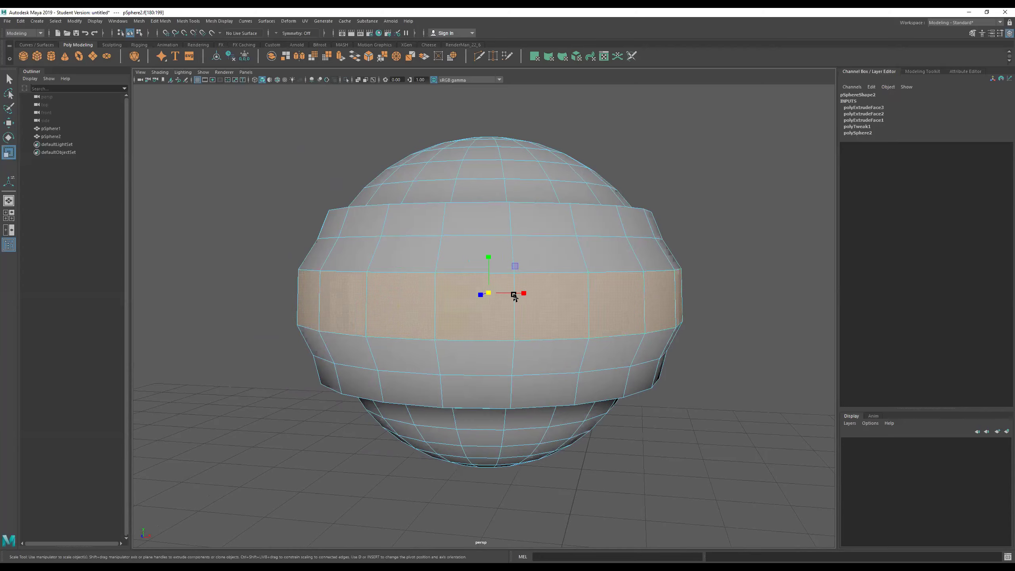
left_click_drag(694, 302, 725, 312, "alt")
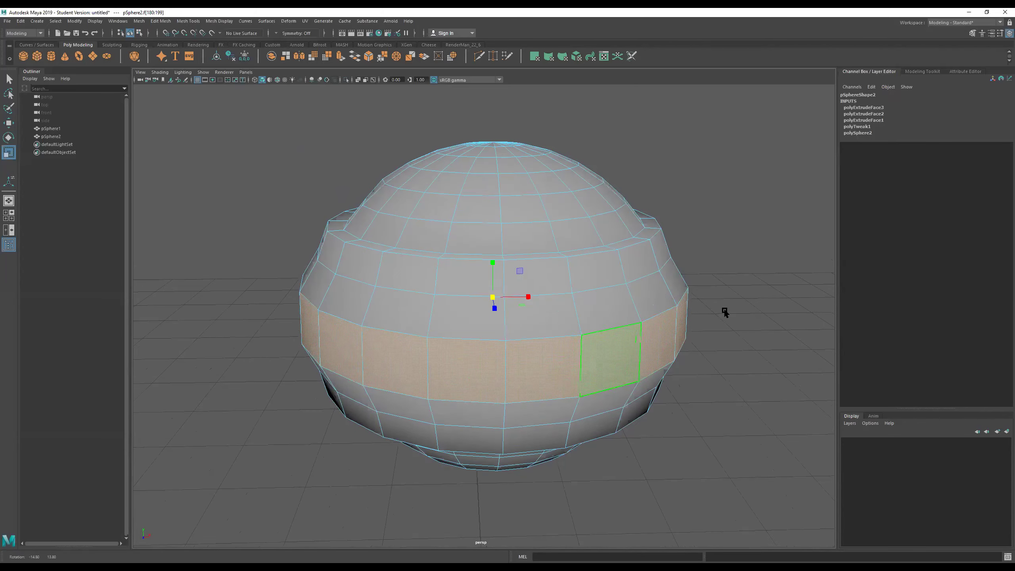
Select the two upper face loops of the band and move them down.
left_click(413, 284)
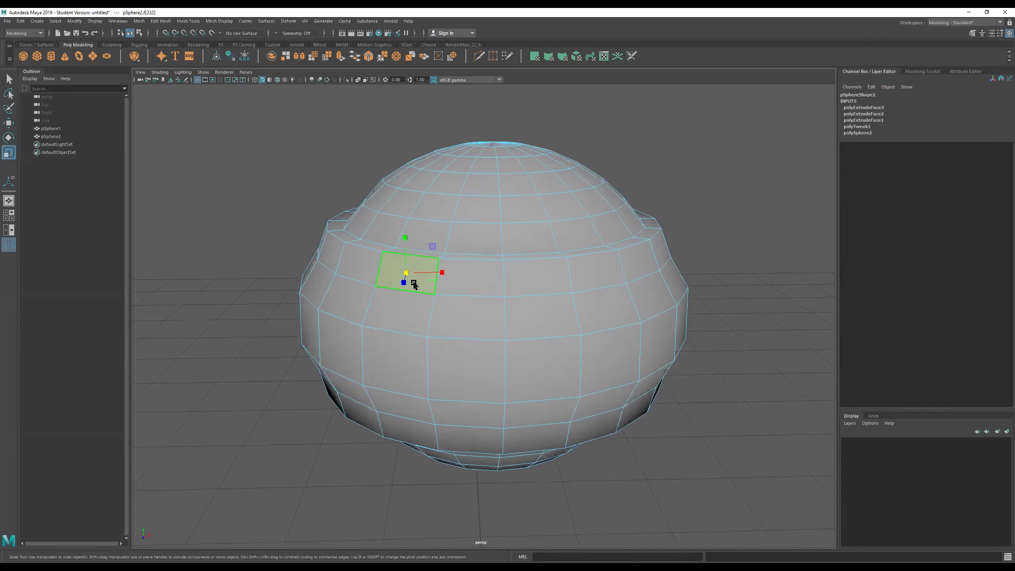
double_click(473, 281, "shift")
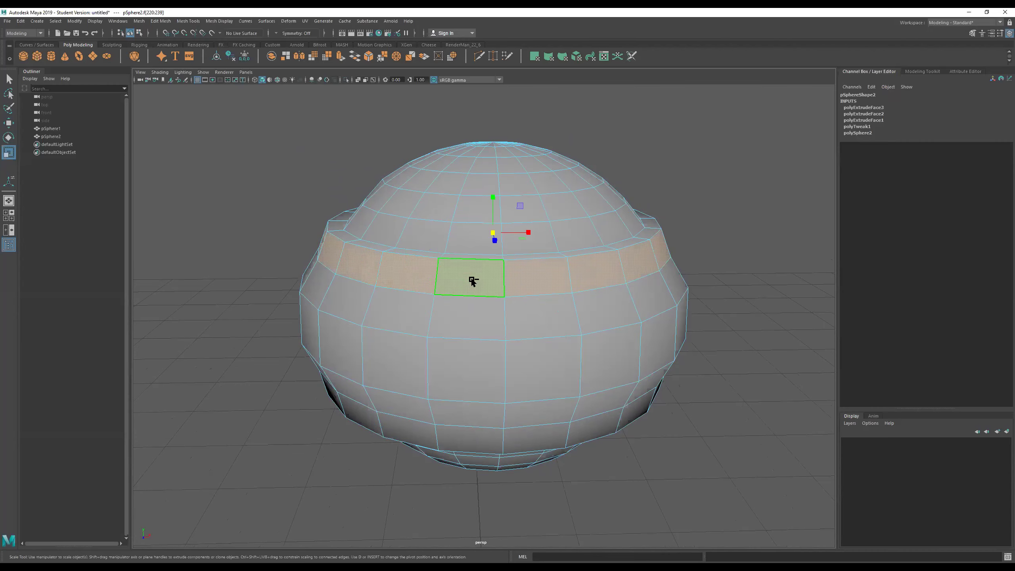
left_click(406, 315, "shift")
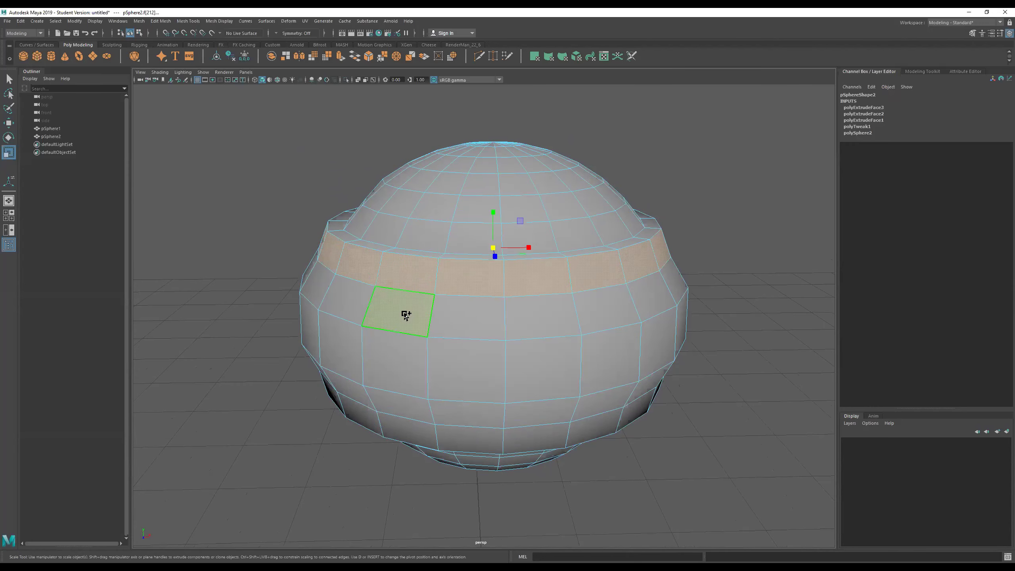
double_click(471, 312, "shift")
left_click_drag(553, 316, 544, 295, "alt")
key("e")
key("w")
left_click_drag(497, 224, 474, 245)
Scale the two selected face loops inward to form a narrower waist and adjust their height.
key("r")
left_click_drag(496, 279, 424, 281)
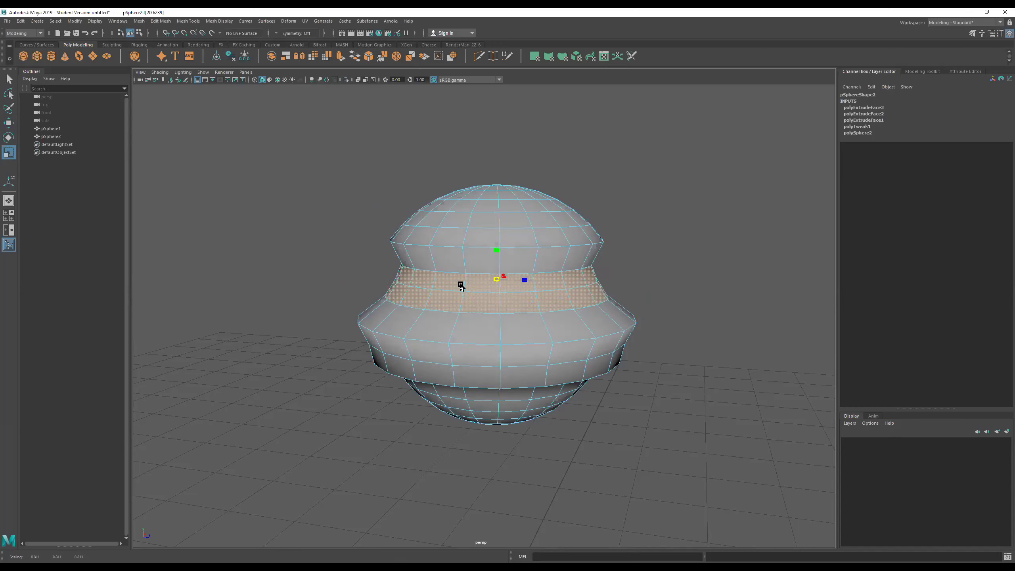
key("w")
left_click_drag(496, 258, 535, 262)
Pick several separate faces on the wide ring below the waist as one selection.
left_click_drag(600, 289, 482, 277, "alt")
left_click(458, 336)
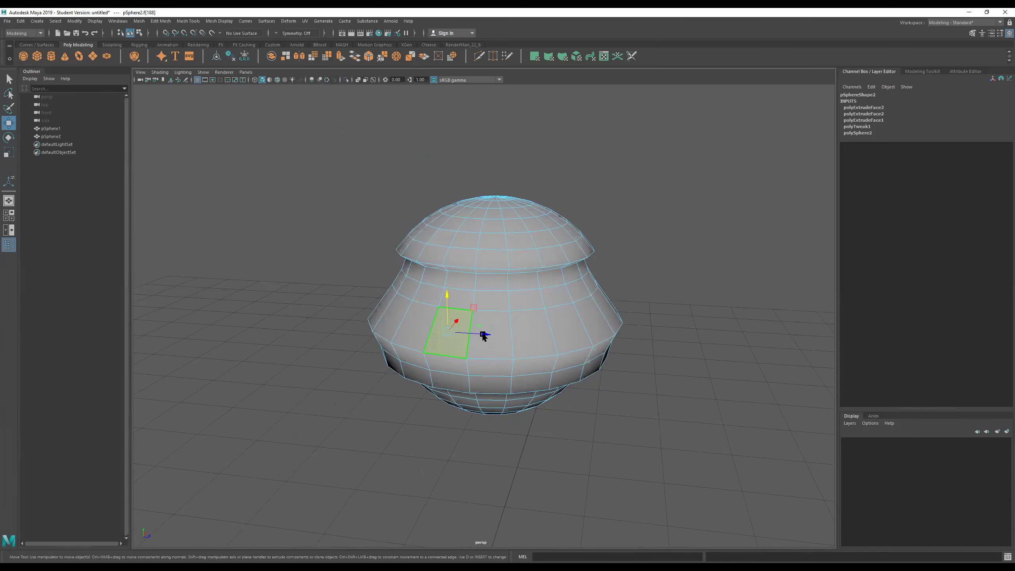
left_click(529, 336, "shift")
left_click(590, 316, "shift")
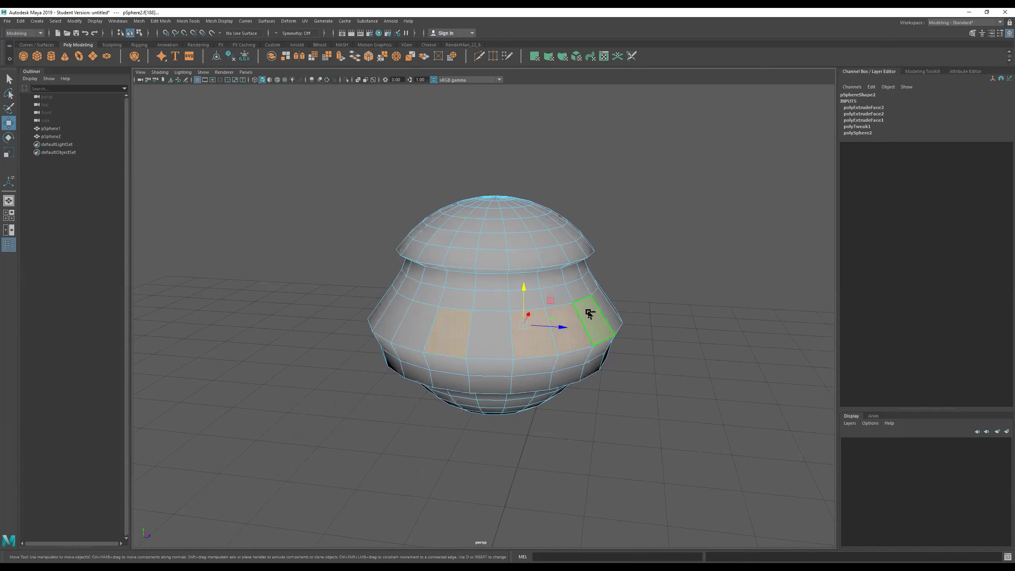
Select a partial run of faces on the ring below the waist and extrude it outward with a Local Translate Z of about 1.07.
left_click_drag(480, 322, 479, 280, "alt")
left_click(388, 310)
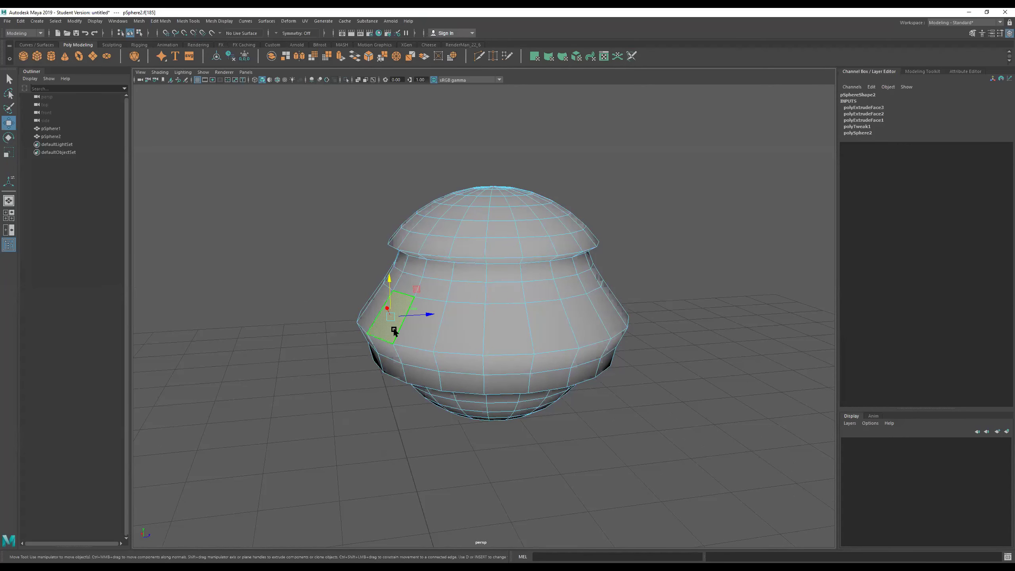
double_click(579, 320, "shift")
left_click_drag(694, 320, 611, 333, "alt")
key("ctrl+e")
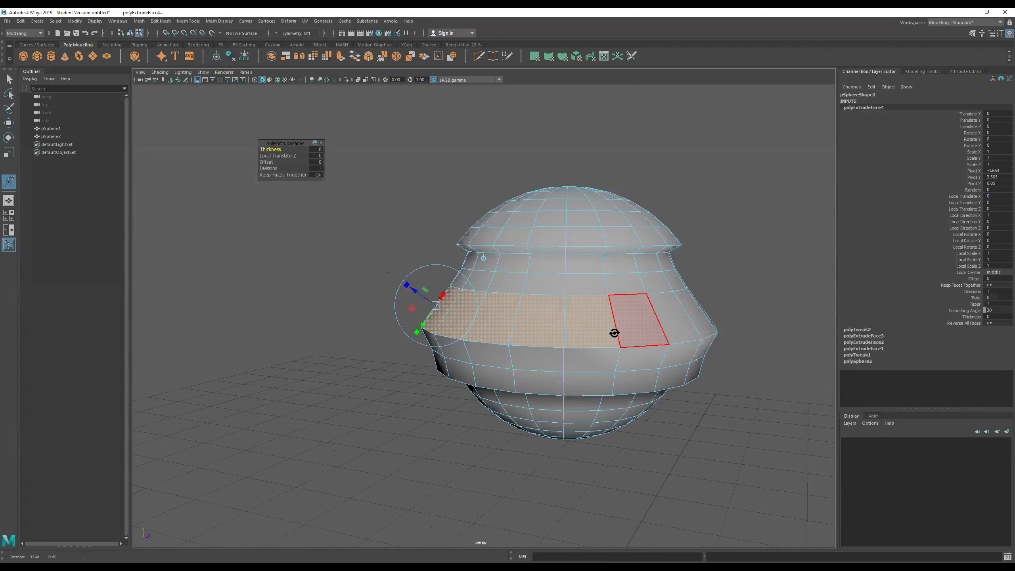
left_click_drag(417, 293, 248, 264)
left_click_drag(372, 276, 446, 359, "alt")
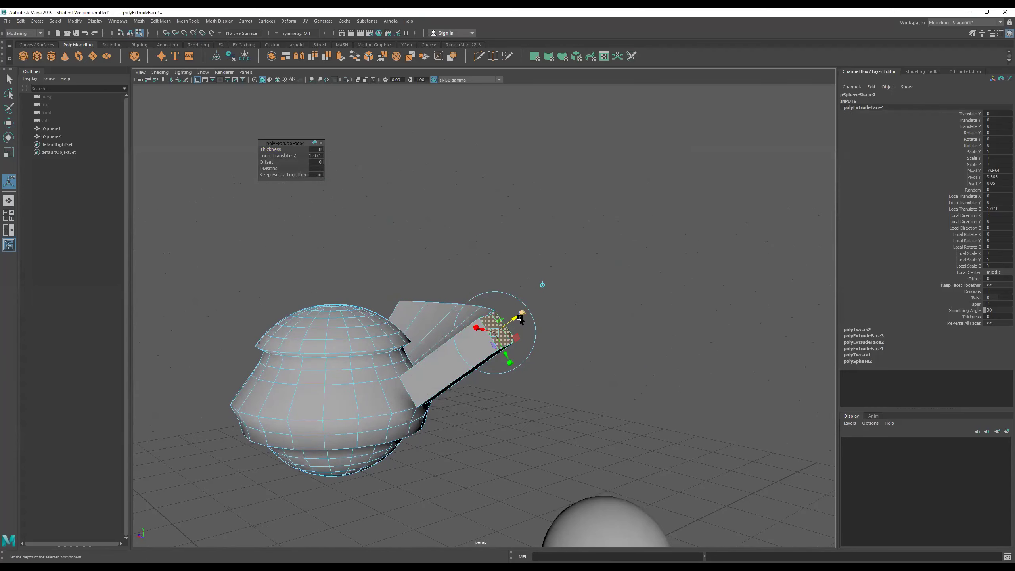
Try an extrusion thickness of about -0.6, and undo the whole extrusion of the ring faces.
left_click_drag(268, 149, 280, 179)
middle_click_drag(266, 180, 267, 183)
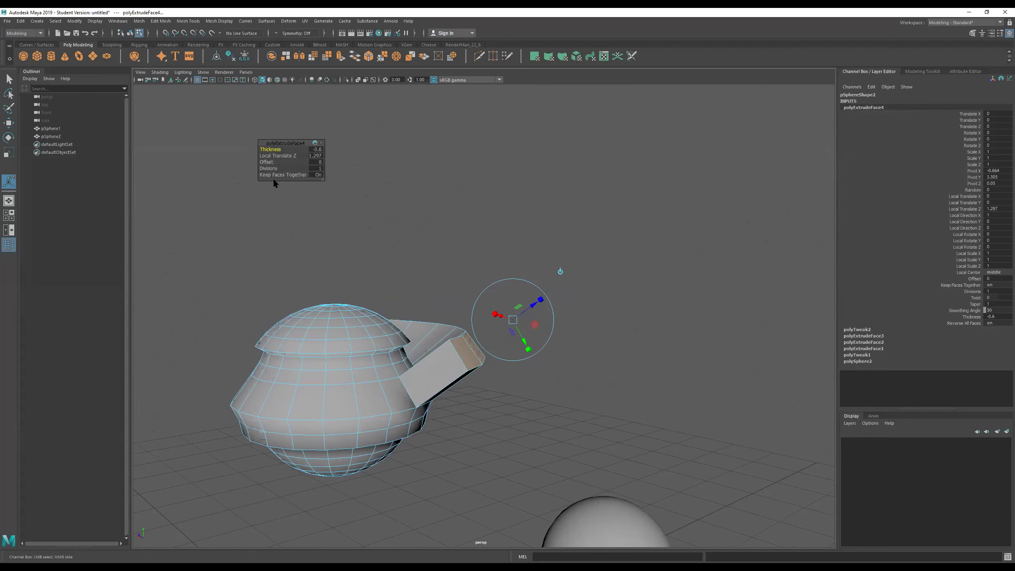
left_click_drag(571, 291, 543, 331, "alt")
key("ctrl+z")
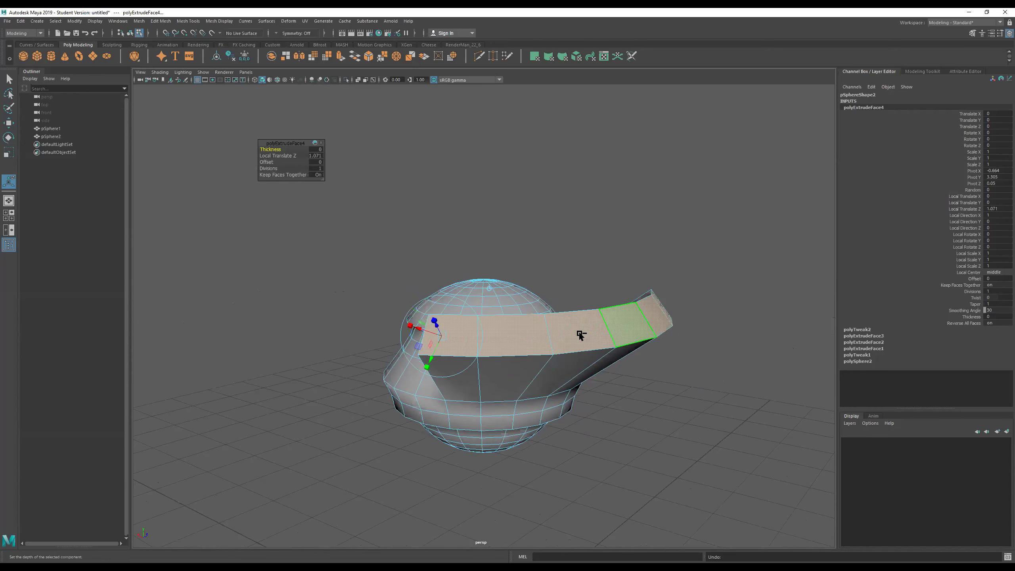
key("ctrl+z")
key("ctrl+z")
Add a patch of dome faces to the selected ring faces and try extruding both areas together.
left_click_drag(513, 314, 584, 260, "alt")
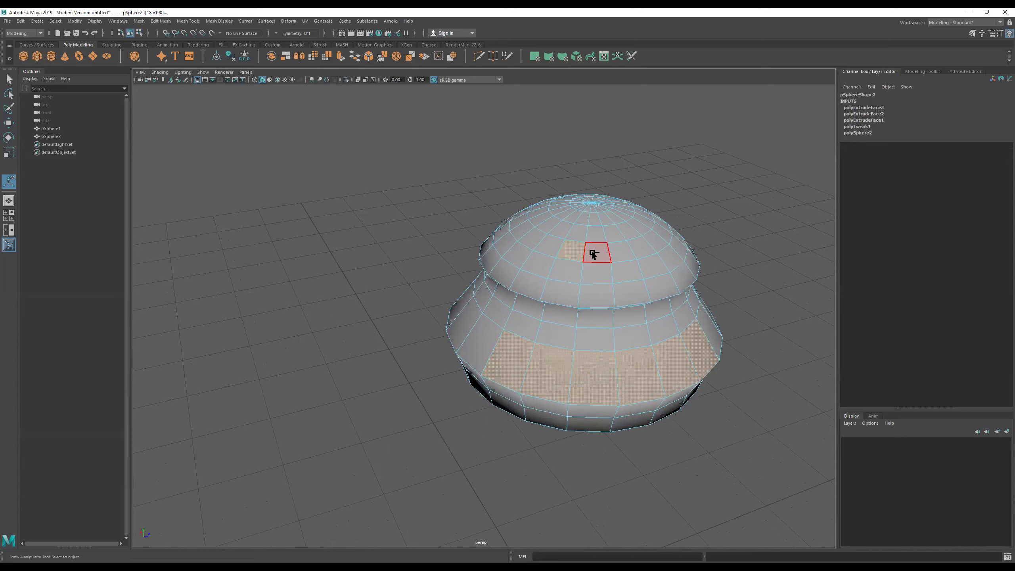
left_click(576, 266, "shift")
left_click(593, 272, "shift")
left_click_drag(595, 274, 580, 286, "alt")
middle_click_drag(642, 279, 561, 236, "alt")
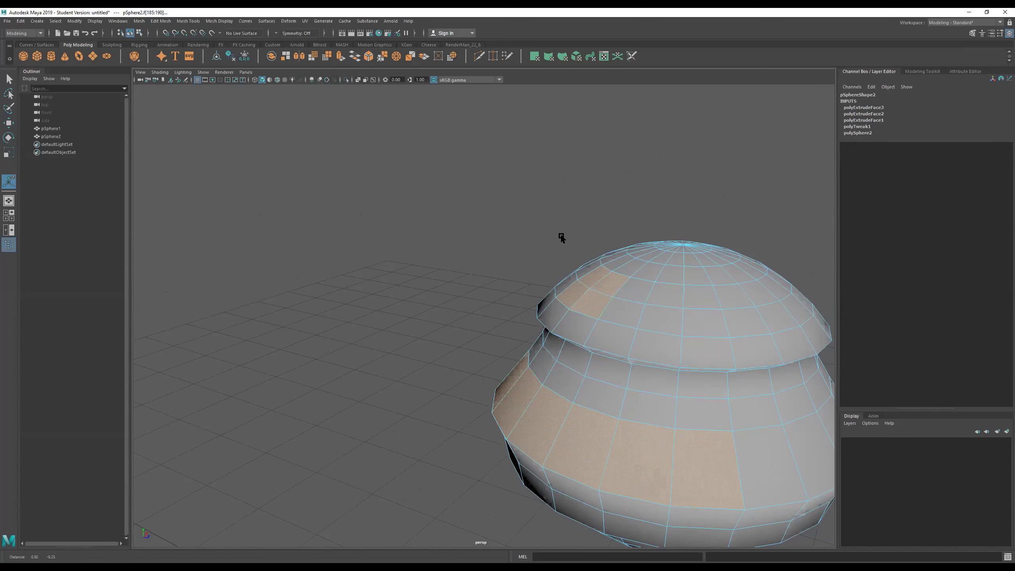
key("ctrl+e")
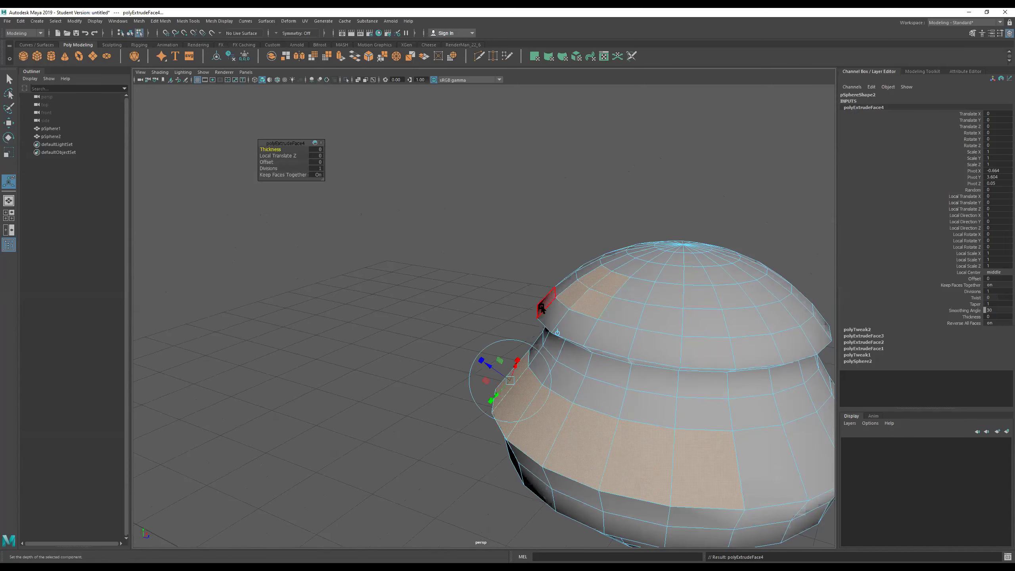
key("ctrl+z")
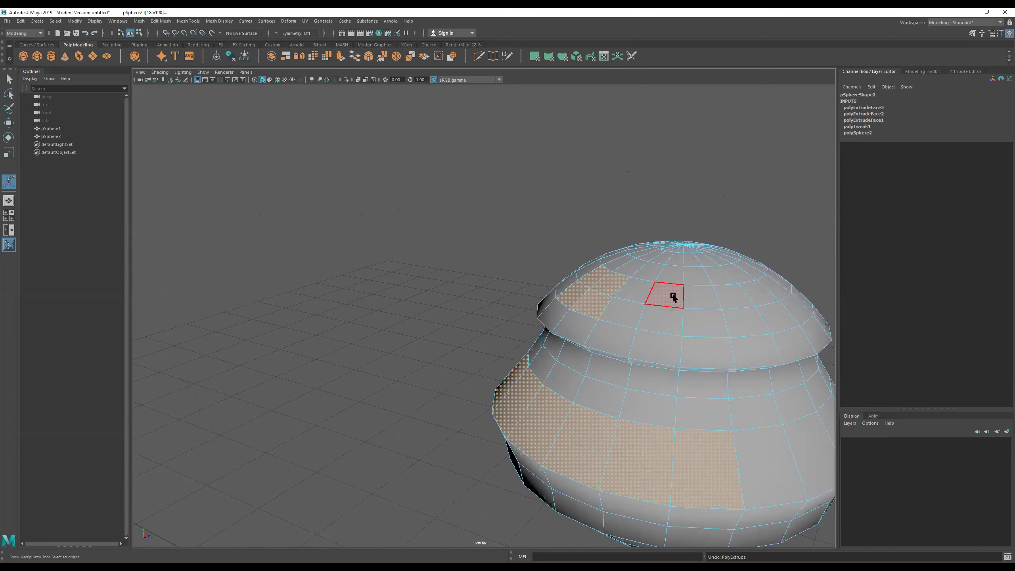
Select a two-by-two patch of adjacent dome faces on their own and start an extrusion on it.
left_click(672, 295)
left_click(696, 298, "shift")
left_click(693, 319, "shift")
left_click(662, 320, "shift")
left_click_drag(709, 321, 682, 320, "alt")
key("ctrl+e")
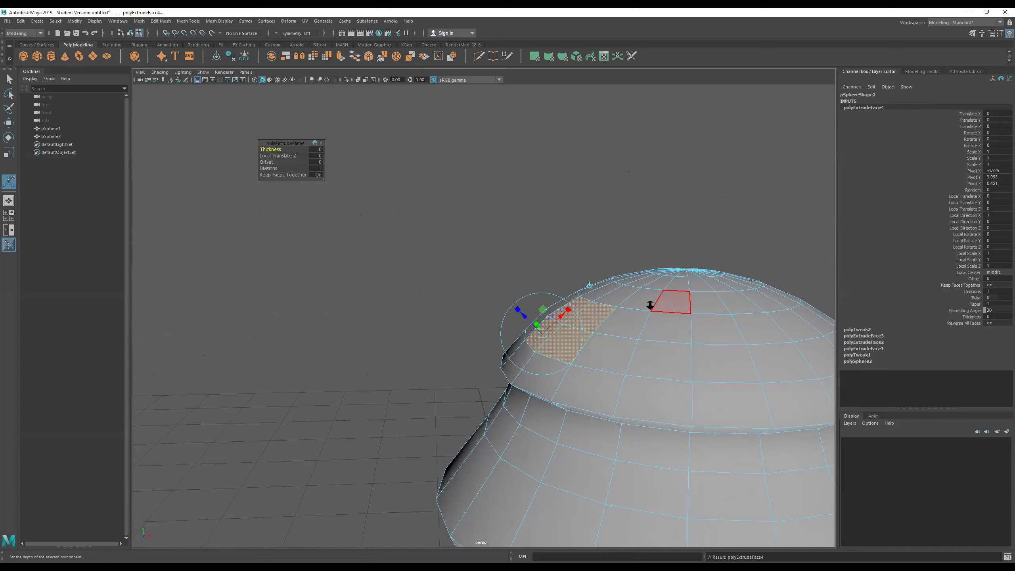
right_click_drag(674, 307, 478, 313, "alt")
middle_click_drag(608, 306, 707, 320, "alt")
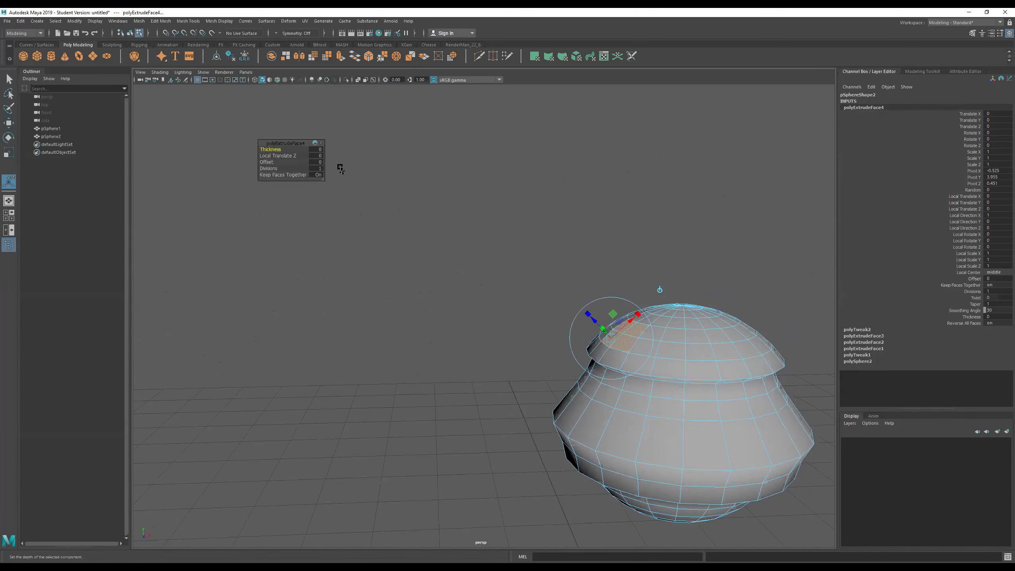
left_click_drag(667, 333, 711, 345, "alt")
middle_click_drag(712, 345, 642, 290, "alt")
right_click_drag(603, 305, 642, 285, "alt")
left_click_drag(641, 285, 651, 271, "alt")
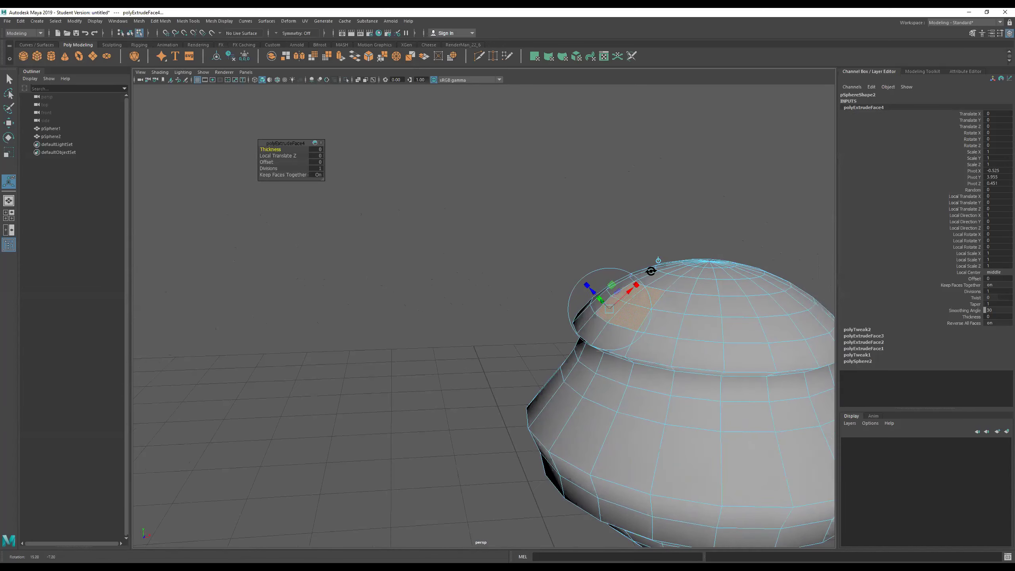
middle_click_drag(650, 268, 626, 265, "alt")
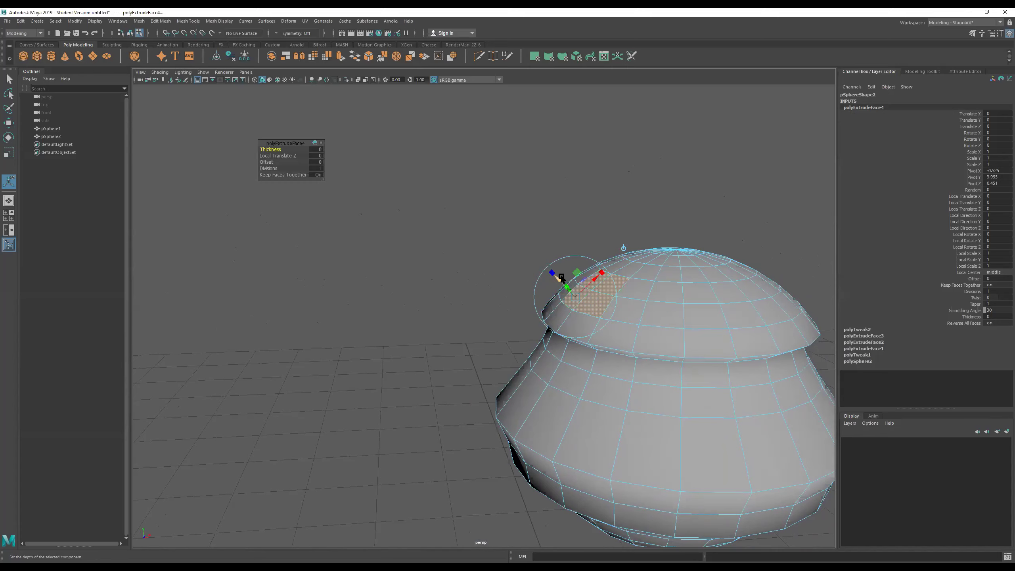
Try extruding the dome patch with a Local Translate Z of about 1.04 and with a thickness of about 1.01, undoing each.
left_click_drag(556, 278, 398, 171)
left_click_drag(537, 235, 546, 266, "alt")
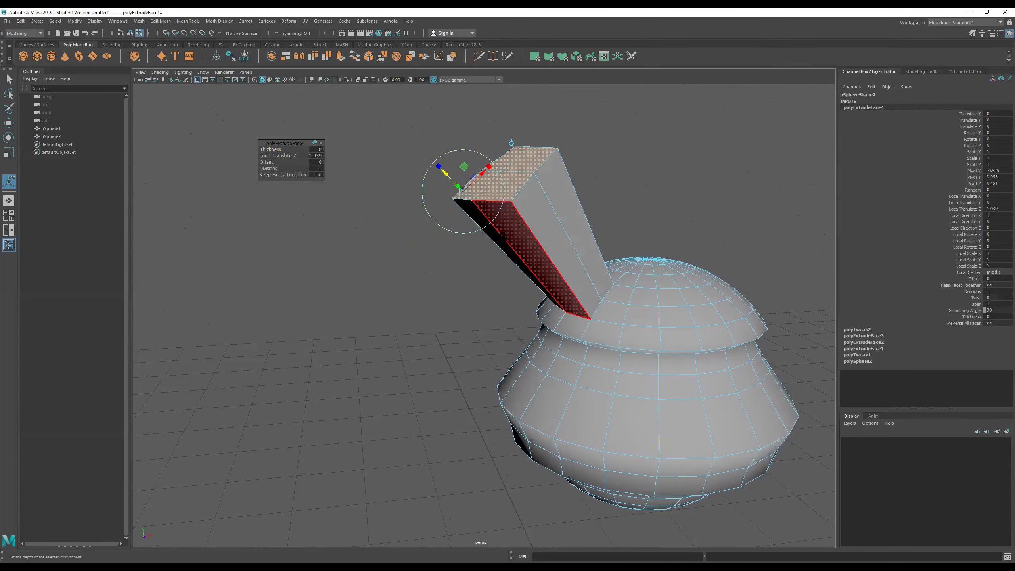
key("ctrl+z")
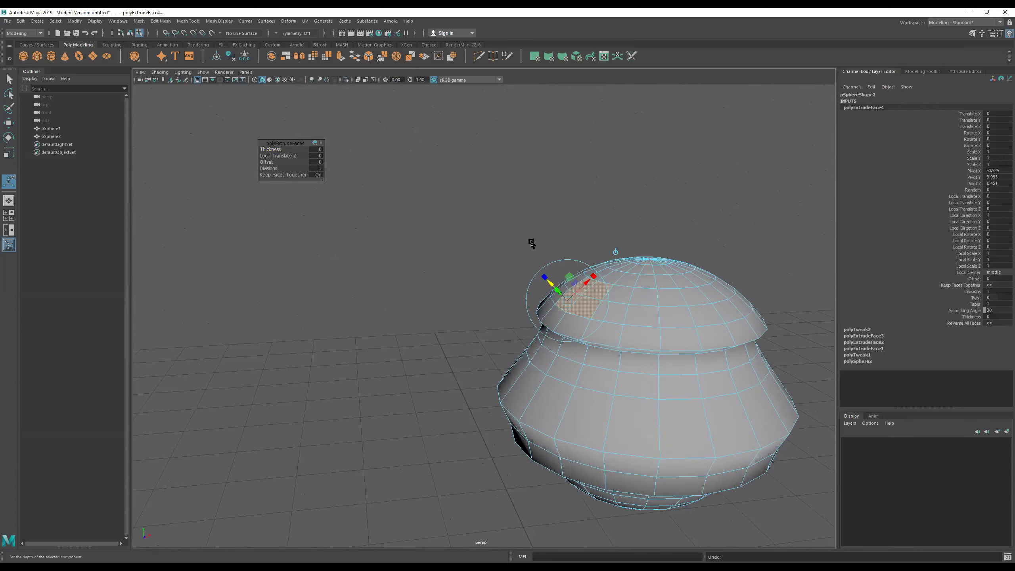
left_click_drag(269, 151, 310, 159)
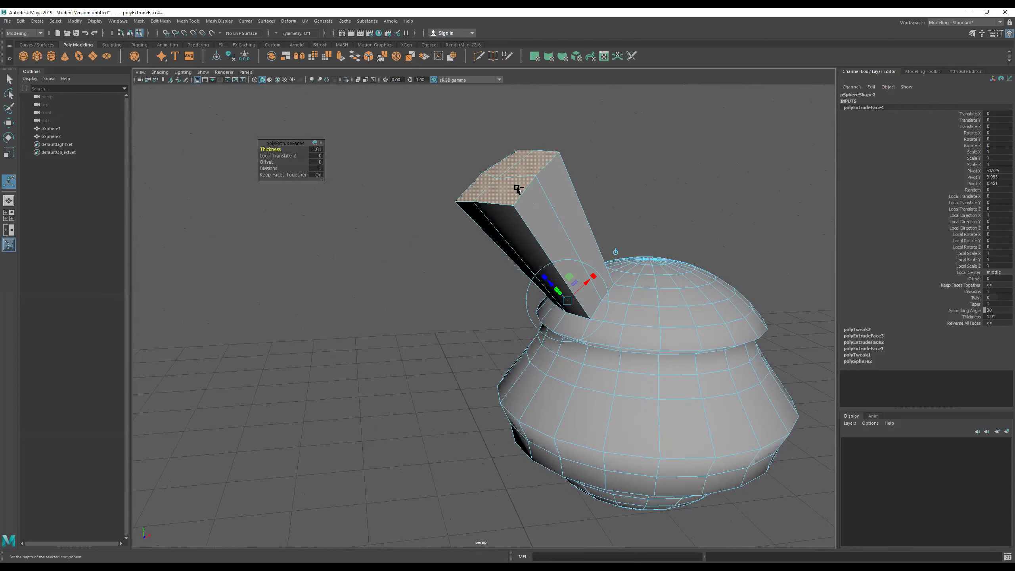
key("ctrl+z")
Extrude the dome patch slightly outward with a Local Translate Z of about 0.31.
scroll(576, 278, "up", 2)
left_click_drag(557, 277, 716, 193)
key("ctrl+z")
left_click_drag(668, 216, 659, 242, "alt")
left_click_drag(582, 270, 572, 226, "alt")
left_click_drag(570, 184, 619, 211, "alt")
middle_click_drag(619, 210, 522, 261, "alt")
right_click_drag(538, 267, 543, 268, "alt")
left_click_drag(543, 267, 606, 258, "alt")
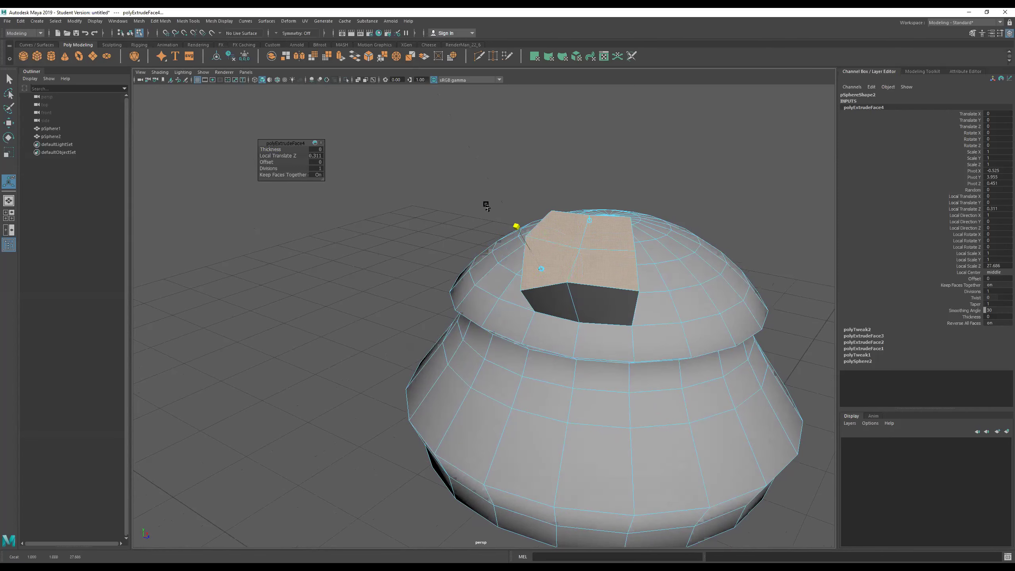
Try local Z scales up to about 53 and other manipulator adjustments on the extruded dome patch, undoing each one.
middle_click_drag(629, 390, 227, 162)
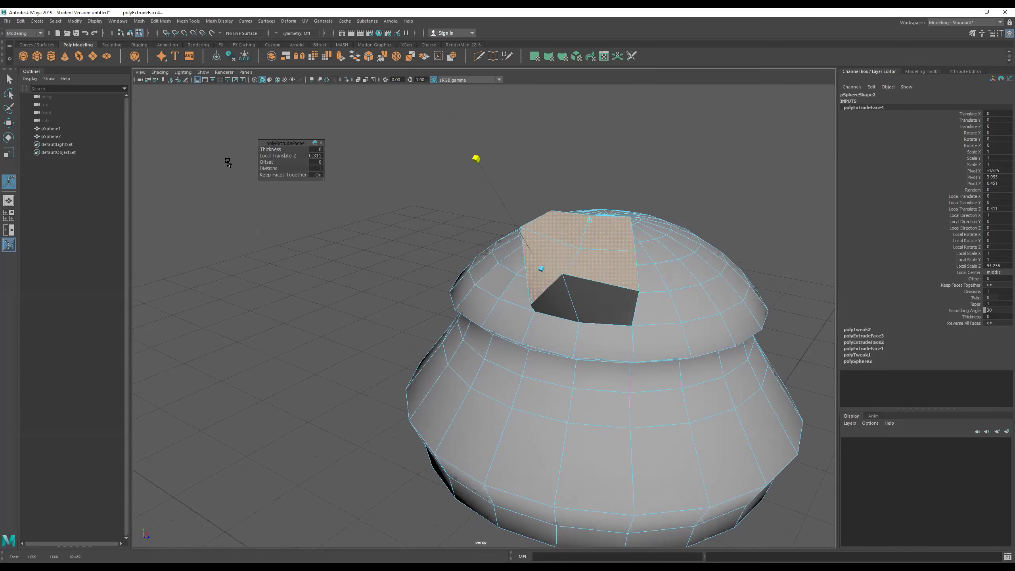
middle_click_drag(456, 284, 284, 125)
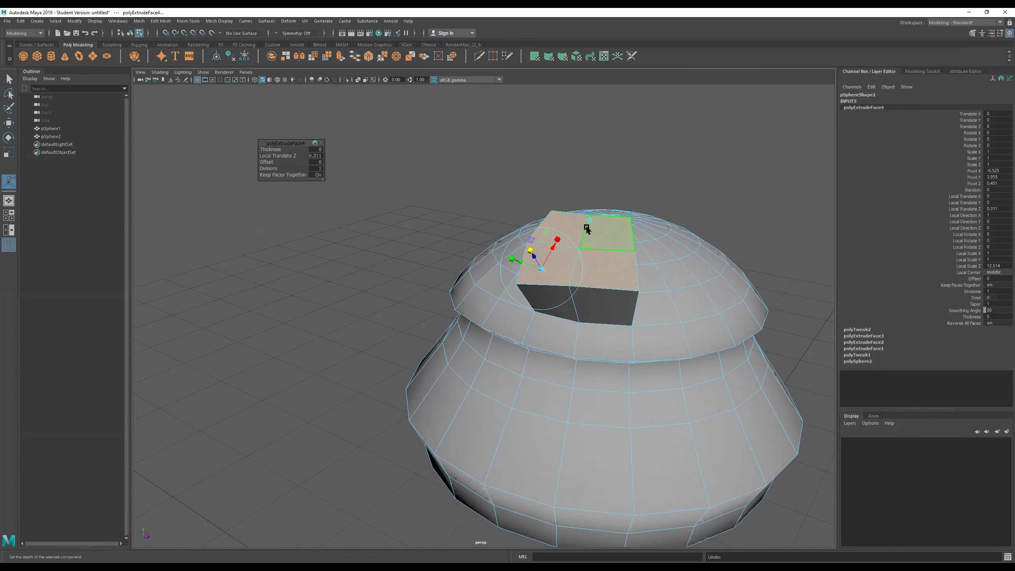
left_click_drag(610, 288, 555, 242, "alt")
middle_click_drag(513, 236, 571, 270)
left_click_drag(570, 270, 464, 247)
key("ctrl+z")
left_click_drag(588, 268, 506, 267, "alt")
left_click_drag(584, 214, 575, 224)
key("ctrl+z")
Try a thickness of -0.4, a Local Translate Z of about 0.79 and an offset of 0.17 on the dome patch extrusion.
left_click_drag(427, 224, 331, 175, "alt")
left_click_drag(267, 149, 270, 148)
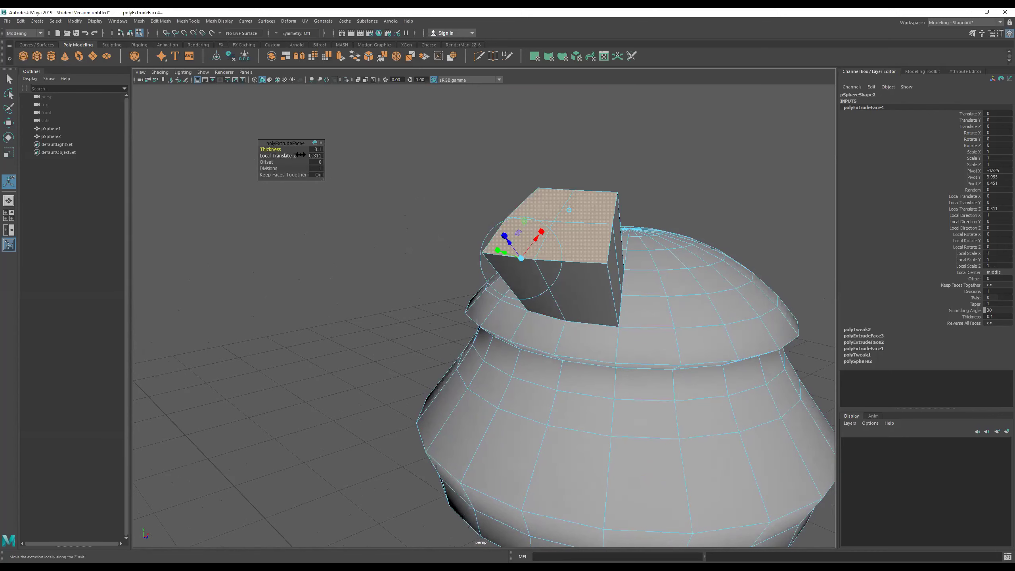
left_click_drag(354, 171, 333, 137, "alt")
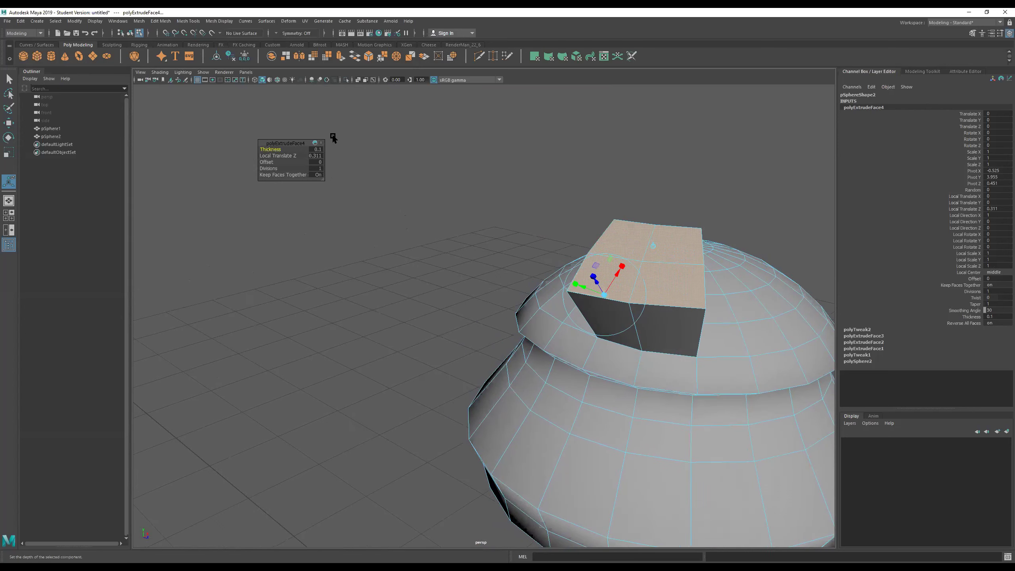
mouse_move(281, 155)
left_mouse_down()
mouse_move(325, 159)
mouse_move(246, 162)
mouse_move(316, 163)
mouse_move(264, 149)
mouse_move(273, 156)
left_mouse_up()
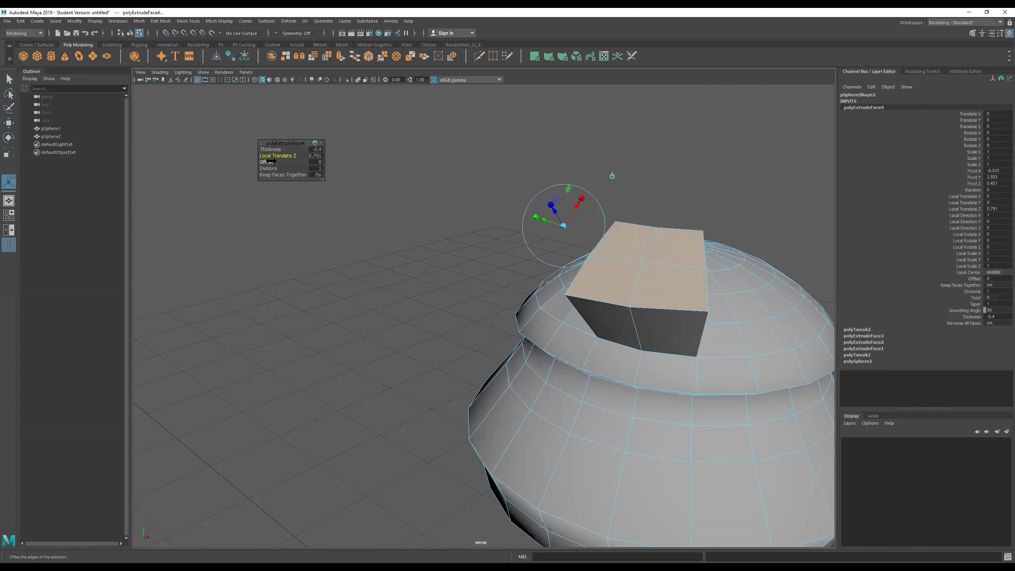
mouse_move(268, 162)
left_mouse_down()
mouse_move(290, 162)
mouse_move(267, 161)
mouse_move(277, 163)
left_mouse_up()
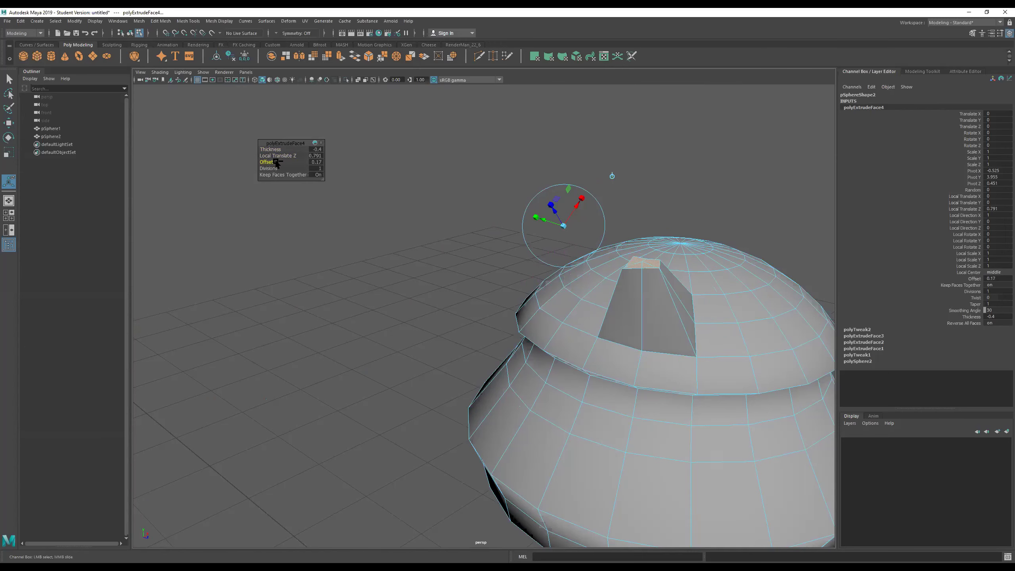
mouse_move(589, 282)
left_mouse_down("alt")
mouse_move(566, 280)
mouse_move(583, 294)
left_mouse_up("alt")
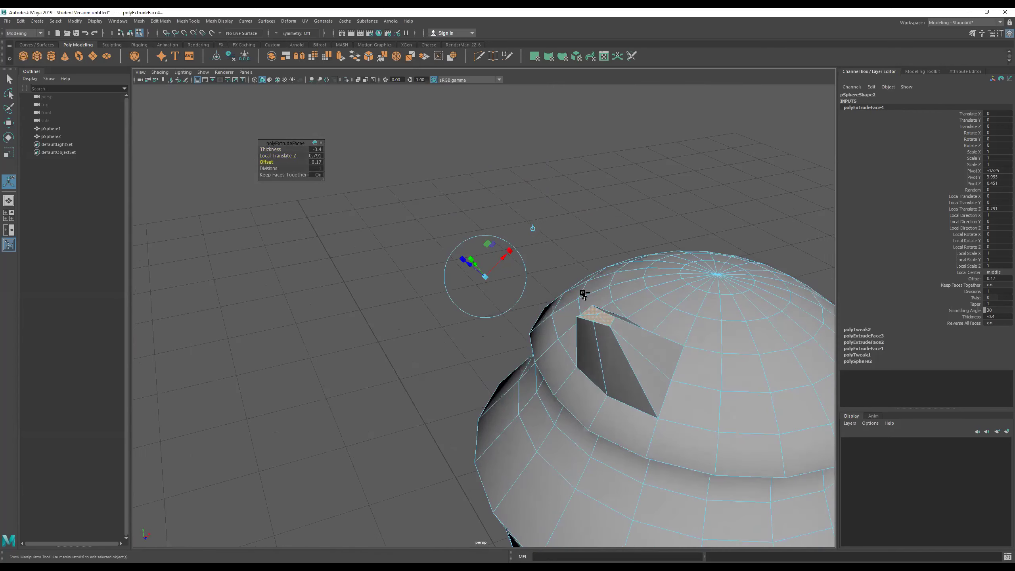
Undo the offset, translate and thickness adjustments together with the whole dome patch extrusion.
key("ctrl+z")
key("ctrl+z")
key("ctrl+z")
key("ctrl+z")
key("ctrl+z")
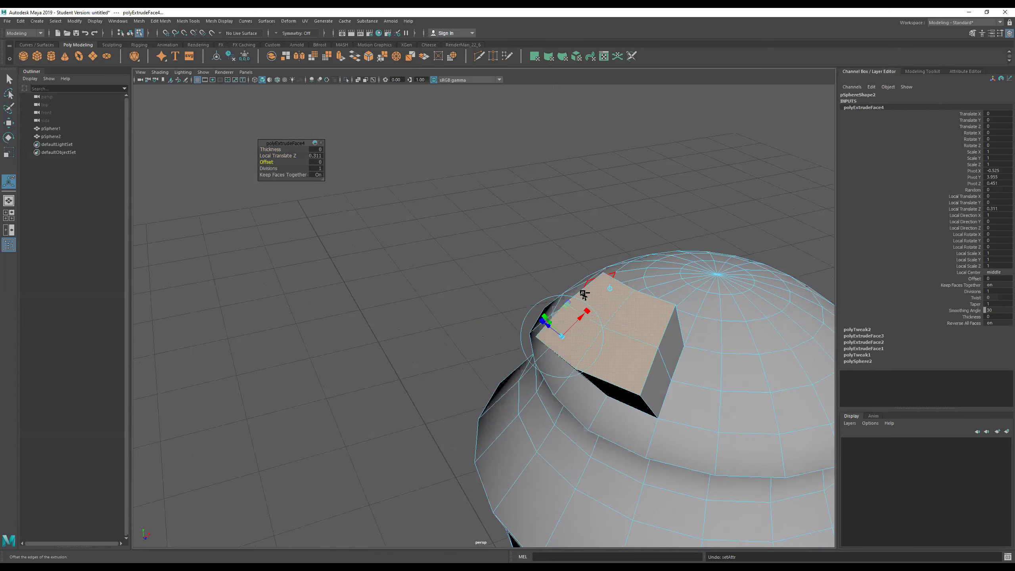
middle_click_drag(606, 299, 528, 256, "alt")
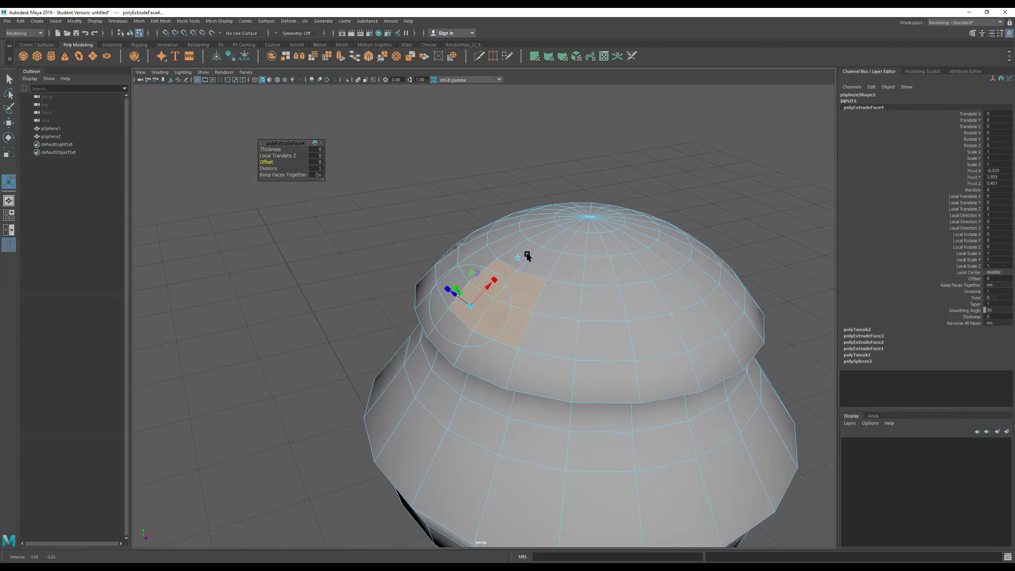
key("ctrl+z")
Select a four-face patch on the dome together with a separate face area on the ring below the waist.
middle_click_drag(612, 287, 584, 282, "alt")
left_click(588, 282, "shift")
left_click(610, 288, "shift")
left_click(619, 308, "shift")
left_click(596, 309, "shift")
left_click_drag(472, 346, 501, 373, "ctrl")
Extrude the selected dome and ring faces together with a thickness of about 0.68.
key("ctrl+e")
left_click_drag(615, 331, 493, 339, "alt")
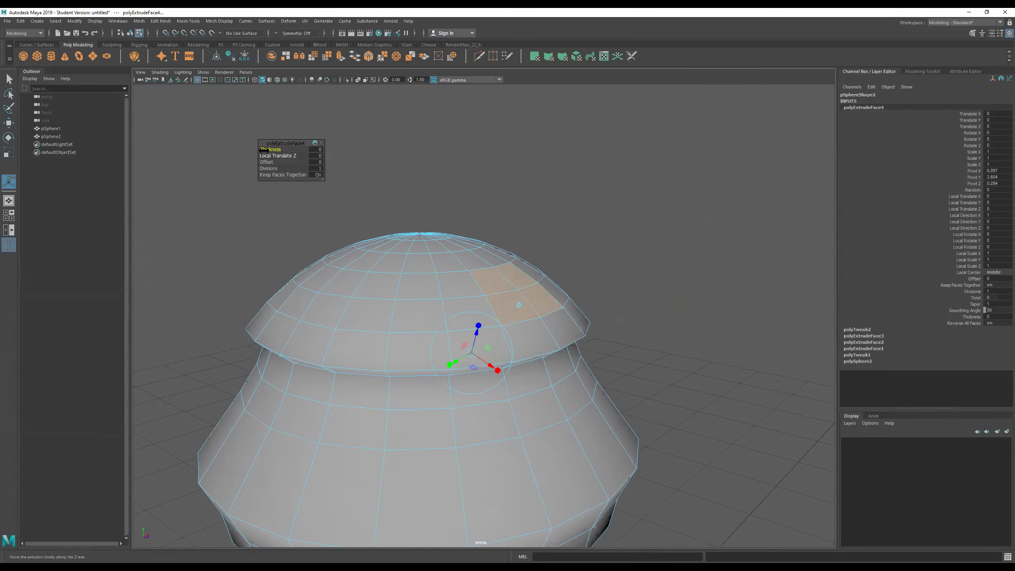
left_click_drag(266, 149, 293, 150)
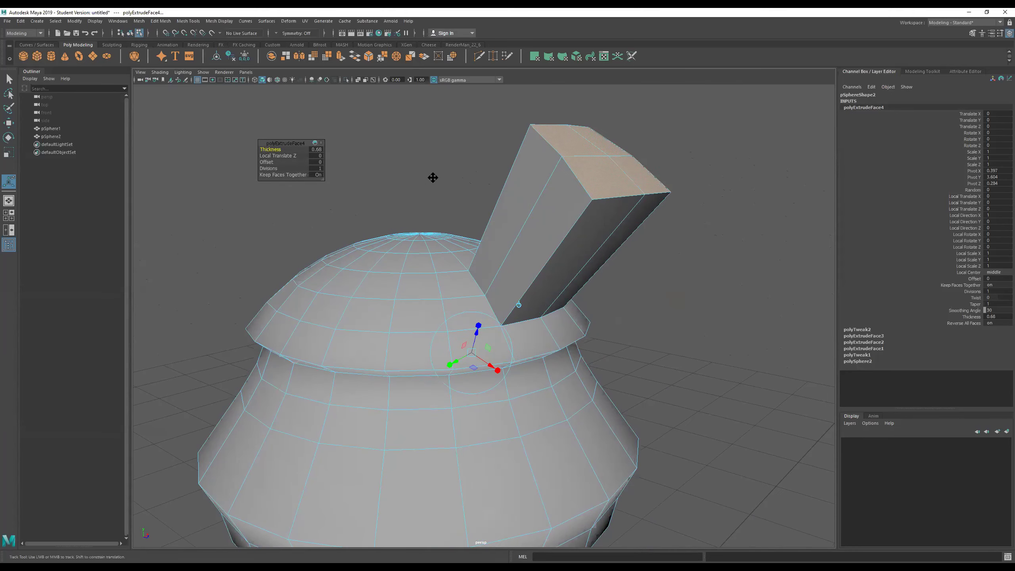
Try scaling the ends of both extruded arms uniformly by about 1.48, inspect them in wireframe, and undo the scaling.
middle_click_drag(433, 178, 295, 220, "alt")
key("r")
left_click_drag(418, 256, 400, 276, "alt")
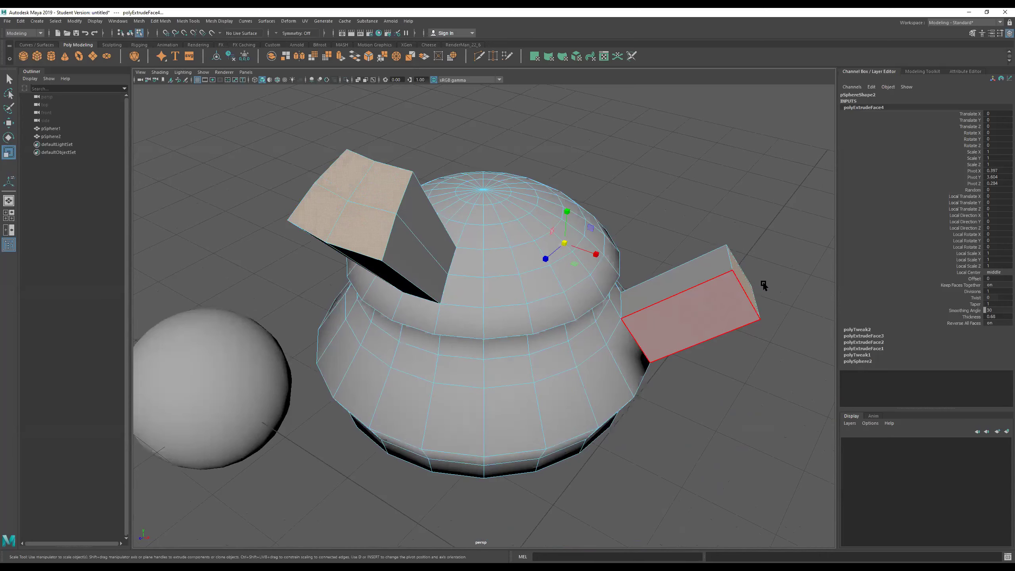
scroll(596, 289, "down", 3)
key("4")
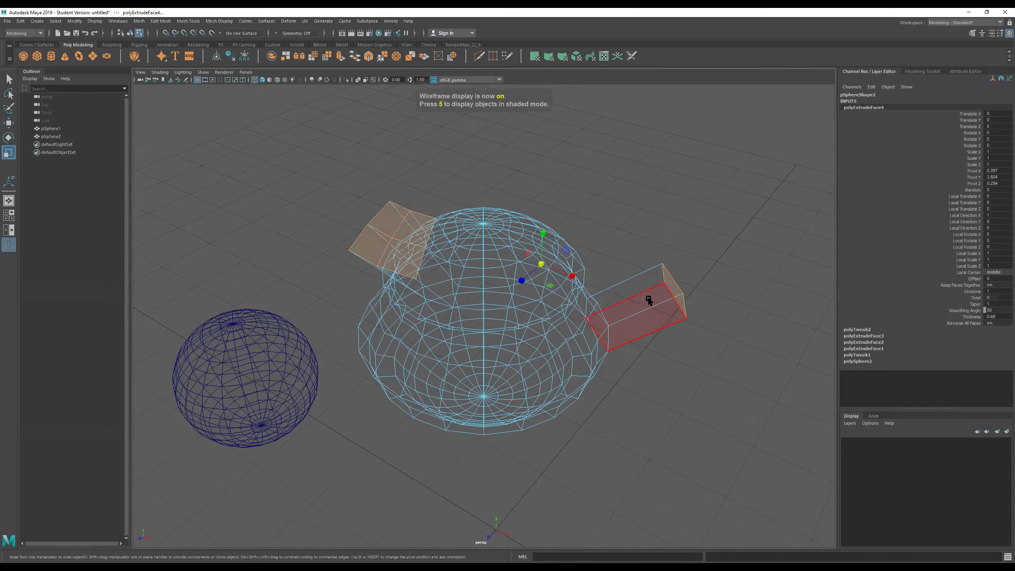
left_click_drag(671, 290, 631, 358, "alt")
key("ctrl+z")
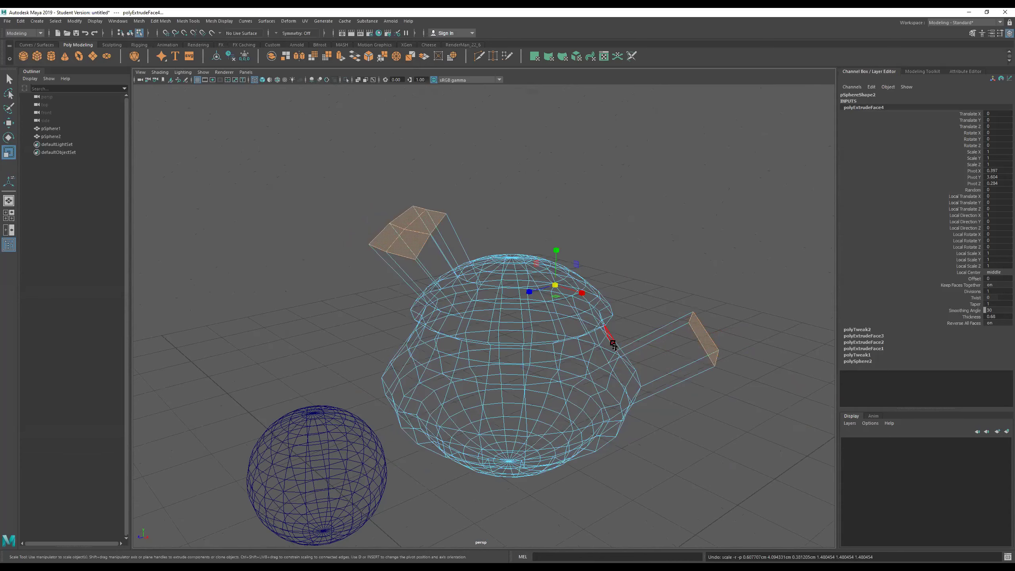
key("5")
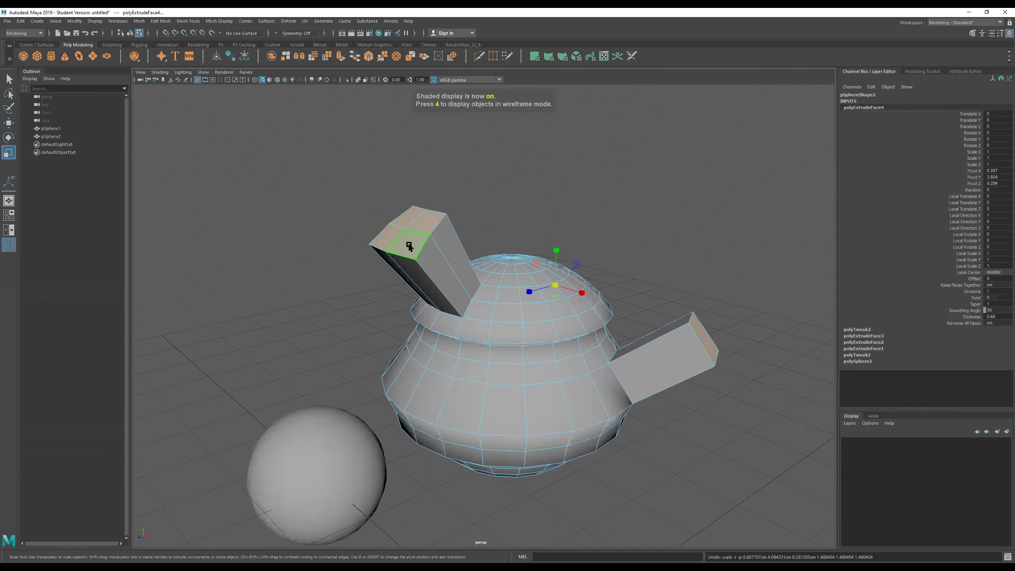
Select one end face of the dome arm, and undo that selection and the extrusion of both arms.
left_click(408, 246)
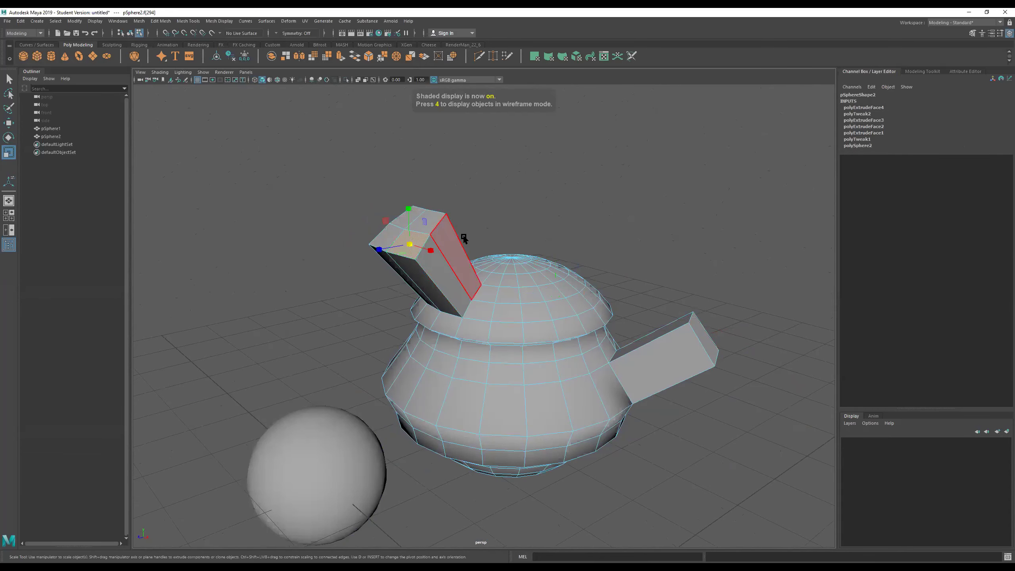
key("ctrl+z")
key("ctrl+z")
key("ctrl+z")
Select a two-by-two patch of neighbouring faces on the dome.
left_click_drag(552, 311, 617, 336, "alt")
left_click(621, 340)
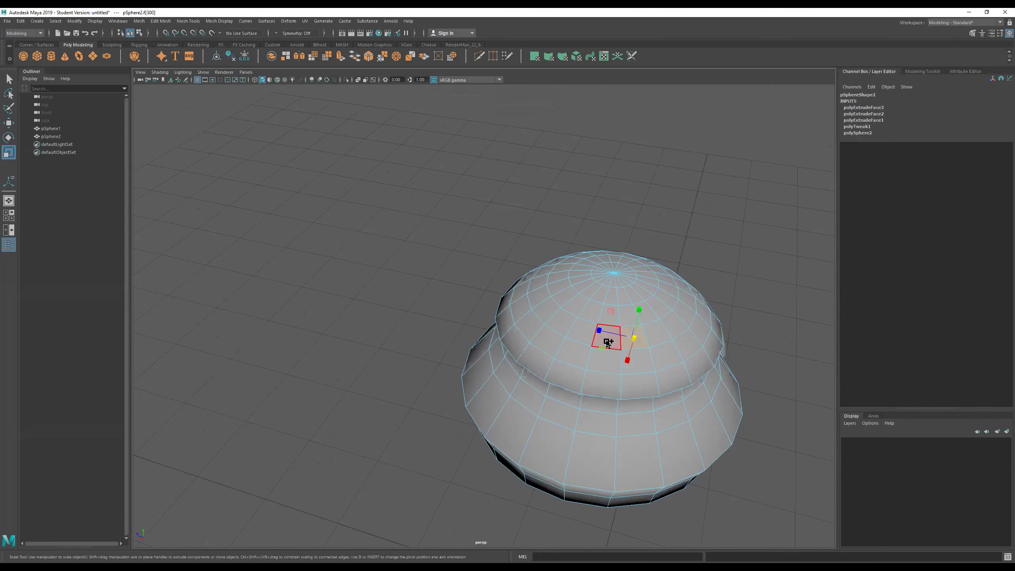
left_click(609, 340, "shift")
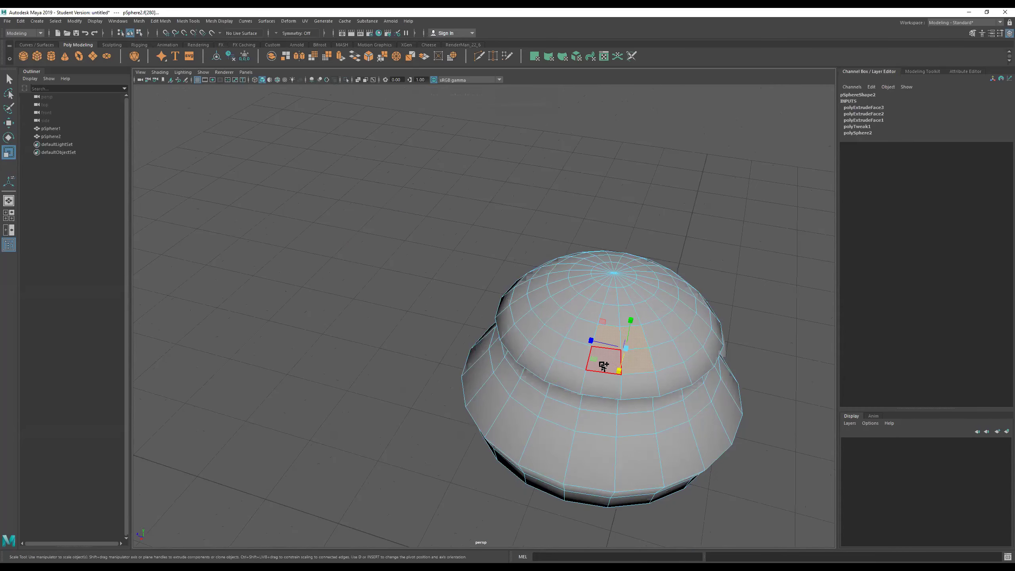
left_click_drag(664, 355, 638, 335, "alt")
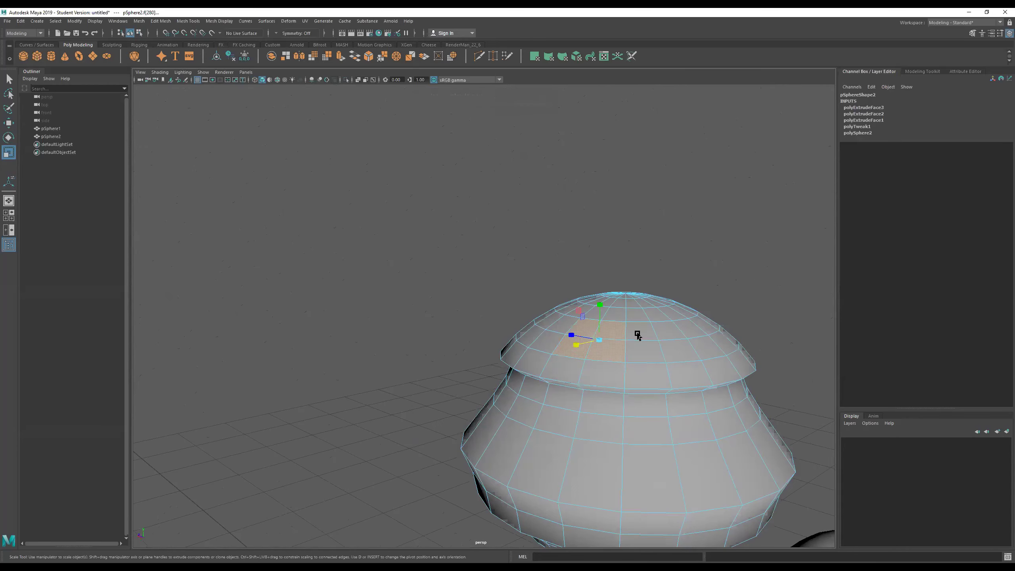
Switch to wireframe display and box-select a large part of the dome's faces through the mesh.
key("4")
scroll(635, 336, "down", 5)
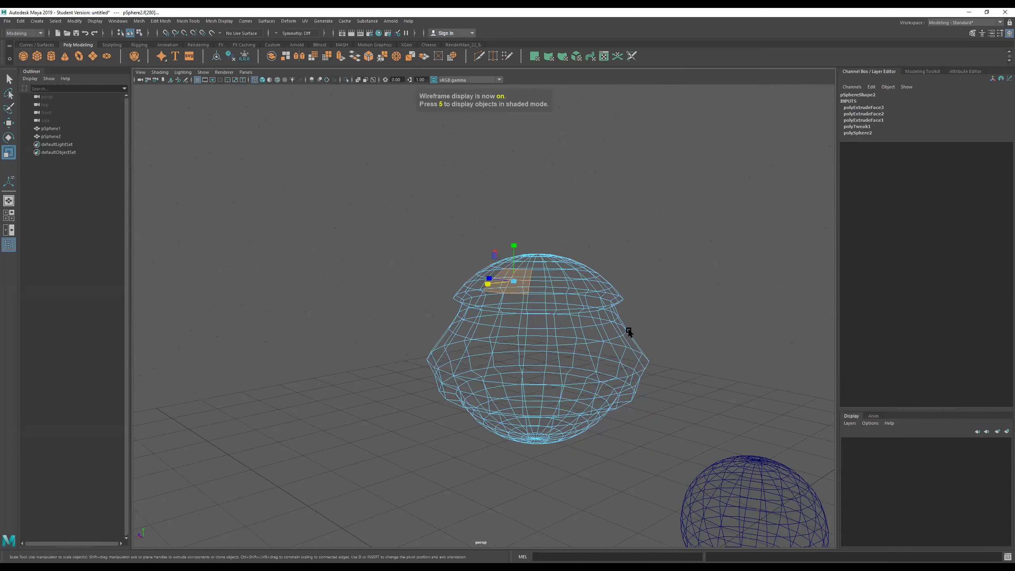
left_click_drag(629, 337, 631, 341, "alt")
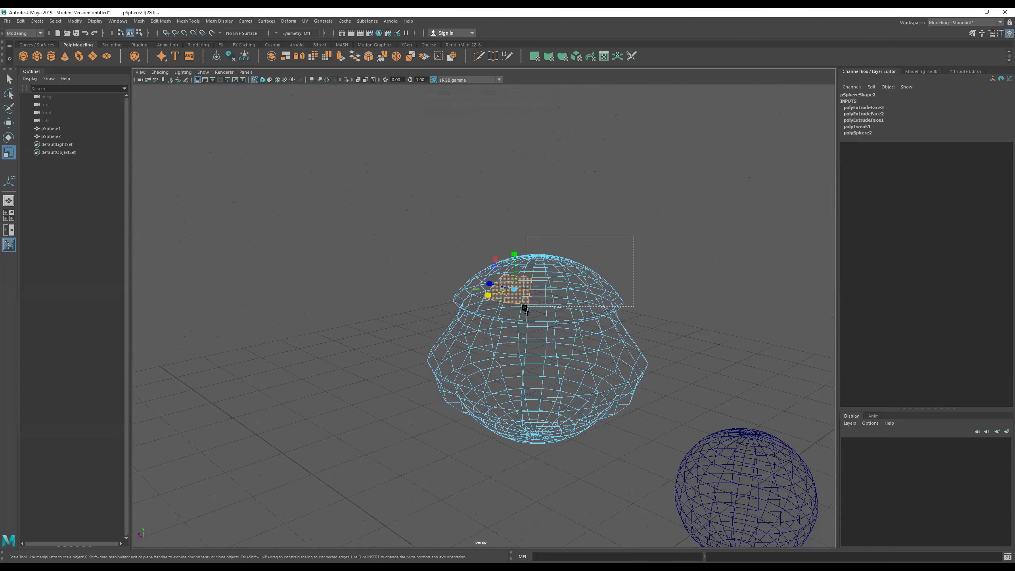
left_click_drag(525, 308, 526, 307)
mouse_move(630, 363)
left_mouse_down("alt")
mouse_move(596, 358)
mouse_move(657, 363)
mouse_move(551, 302)
mouse_move(622, 357)
left_mouse_up("alt")
Remove the faces beneath the dome from the selection and compare the result in shaded and wireframe display.
left_click_drag(640, 423, 490, 319, "ctrl")
left_click_drag(524, 353, 635, 391, "alt")
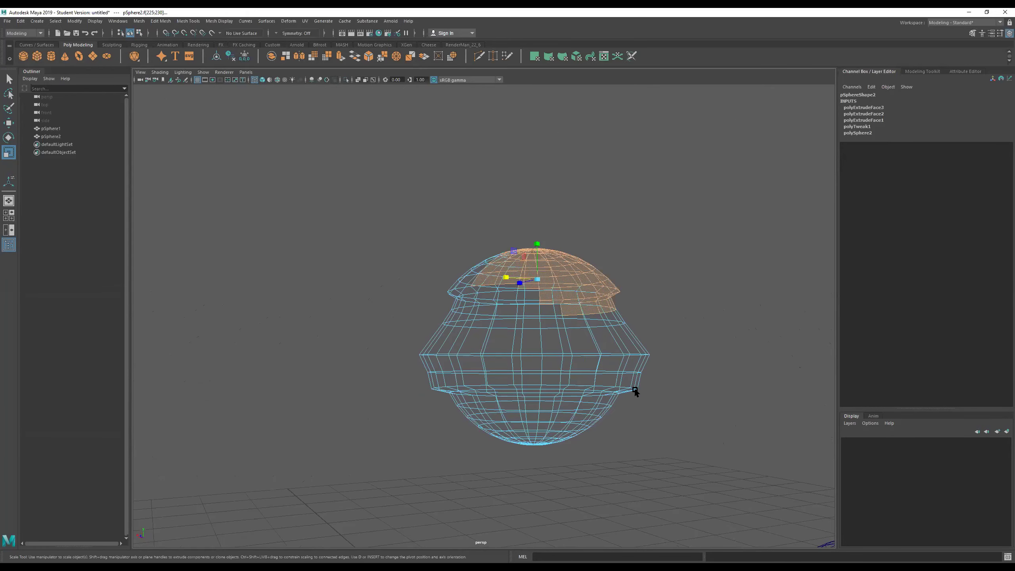
left_click_drag(583, 332, 569, 367, "ctrl")
left_click_drag(495, 331, 493, 331, "ctrl")
left_click_drag(501, 340, 540, 361, "alt")
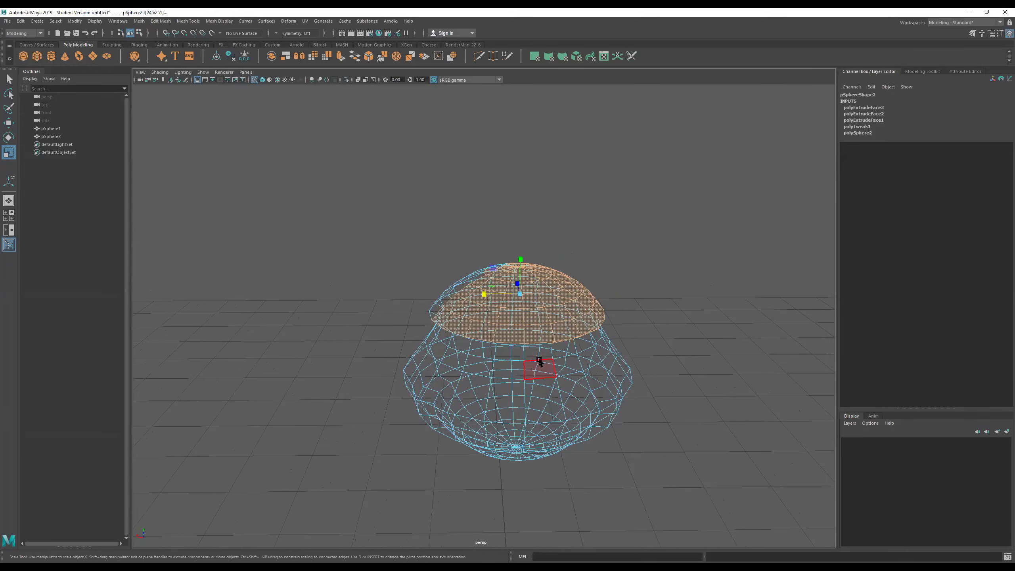
key("5")
key("4")
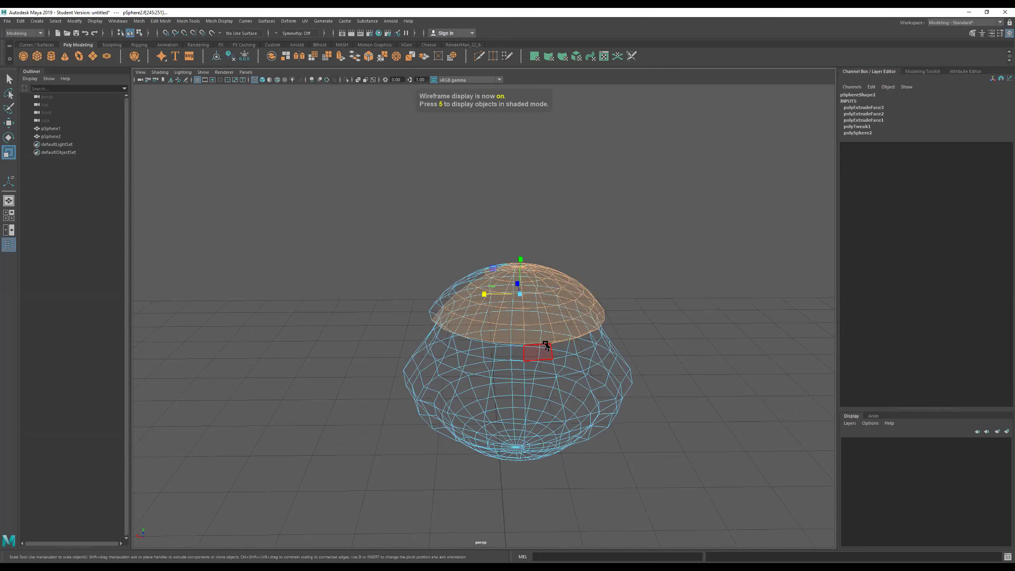
key("5")
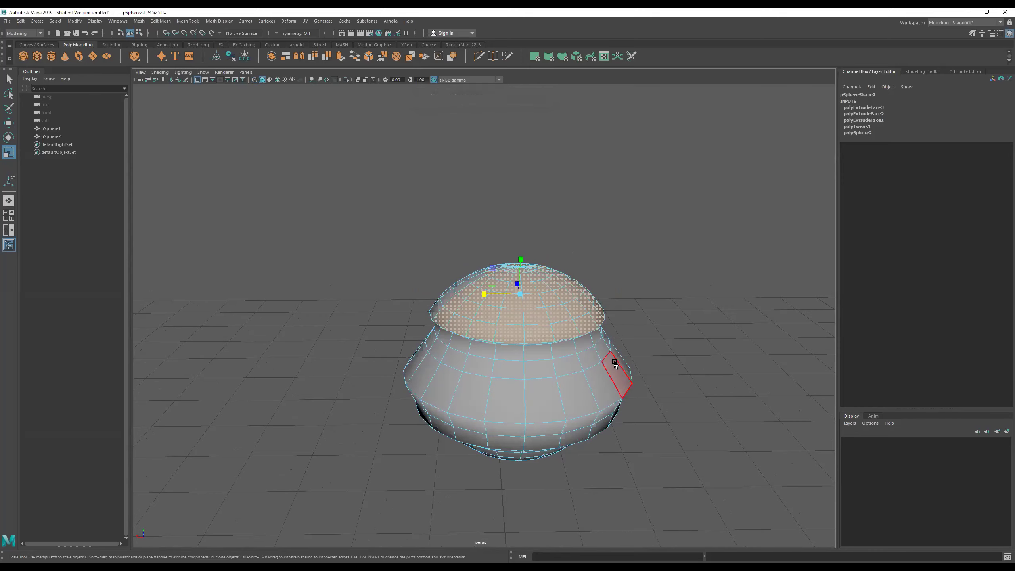
Box-deselect most of the dome faces in shaded display down to a small patch, and check it in wireframe and shaded display.
left_click_drag(696, 468, 513, 194, "ctrl")
left_click_drag(502, 259, 483, 278, "ctrl")
left_click_drag(533, 422, 370, 329, "ctrl")
left_click_drag(467, 381, 409, 312, "ctrl")
key("4")
mouse_move(536, 343)
left_mouse_down("alt")
mouse_move(544, 345)
mouse_move(525, 347)
left_mouse_up("alt")
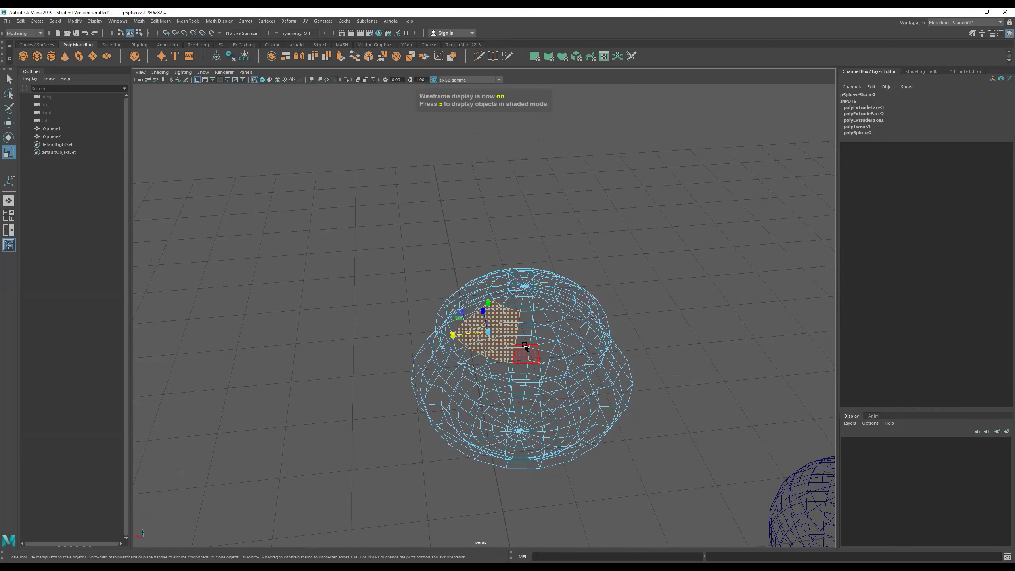
key("5")
left_click_drag(583, 306, 511, 295, "alt")
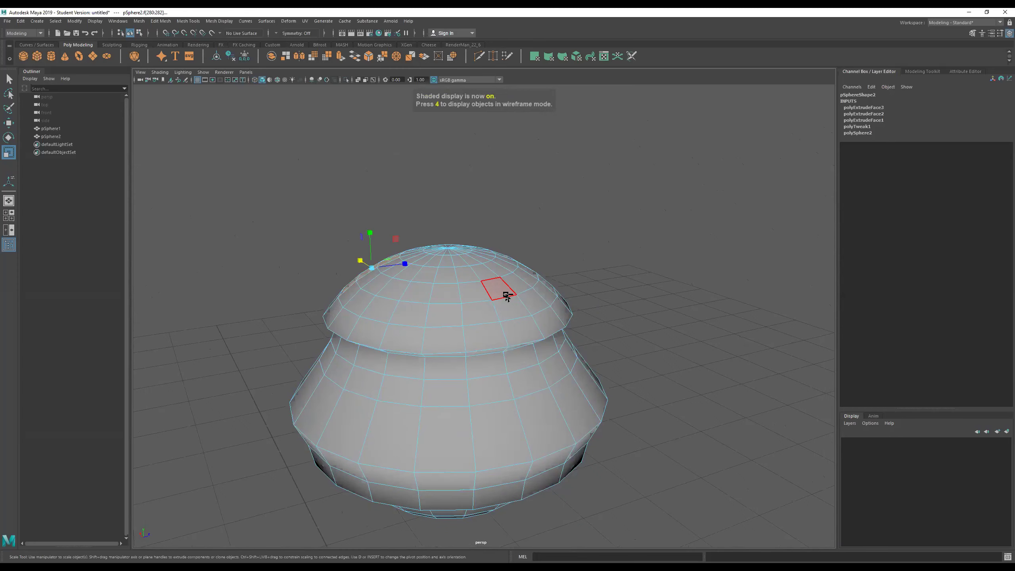
Extrude the selected patch of dome faces with a thickness of 1.1 and an offset of 0.02.
key("ctrl+e")
left_click_drag(430, 306, 556, 303, "alt")
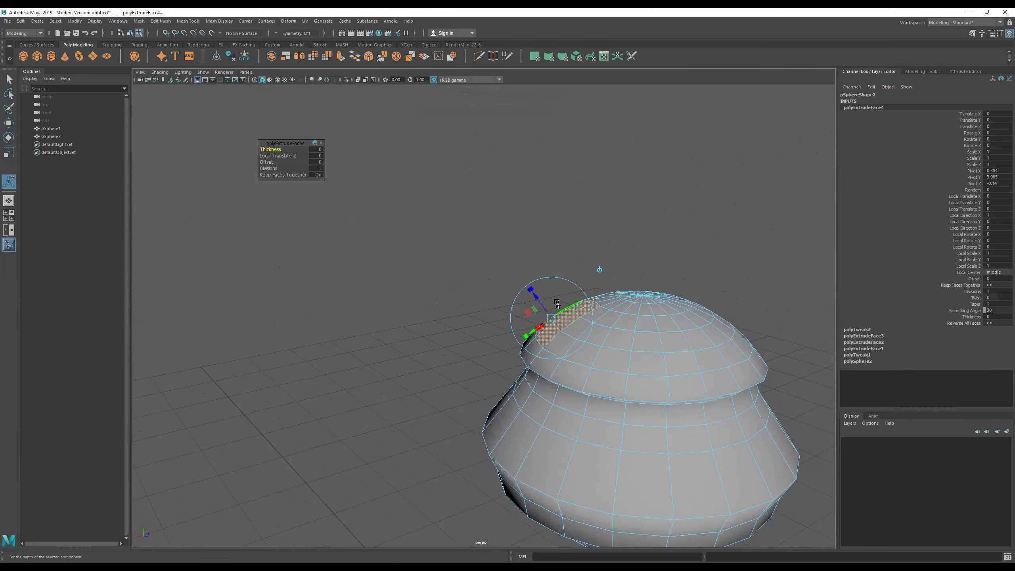
mouse_move(269, 150)
left_mouse_down()
mouse_move(282, 151)
mouse_move(271, 150)
left_mouse_up()
left_click_drag(375, 208, 433, 252, "alt")
mouse_move(266, 162)
left_mouse_down()
mouse_move(278, 164)
mouse_move(252, 166)
mouse_move(267, 168)
left_mouse_up()
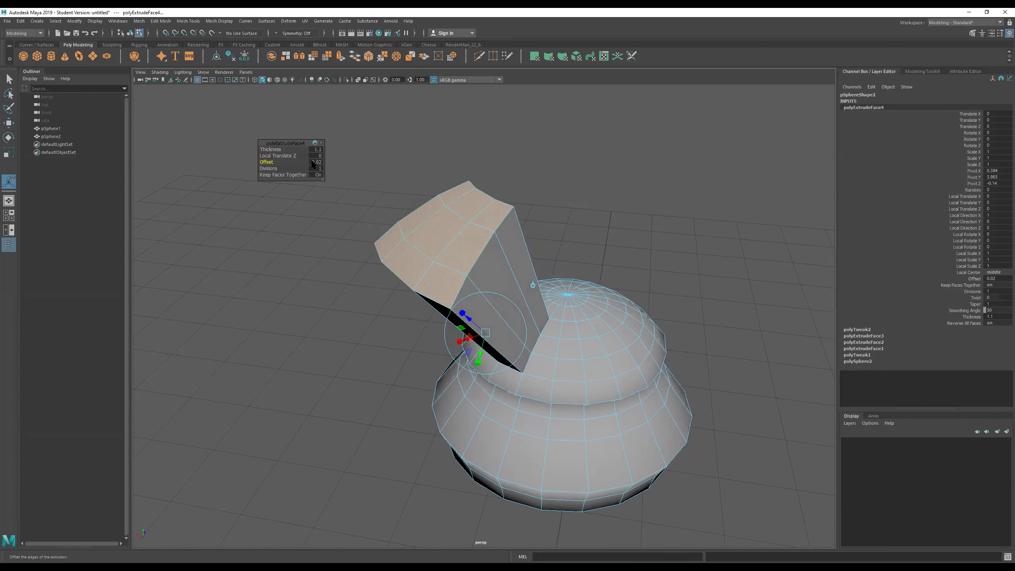
Set the dome patch extrusion to 5 divisions.
left_click_drag(479, 266, 537, 291, "alt")
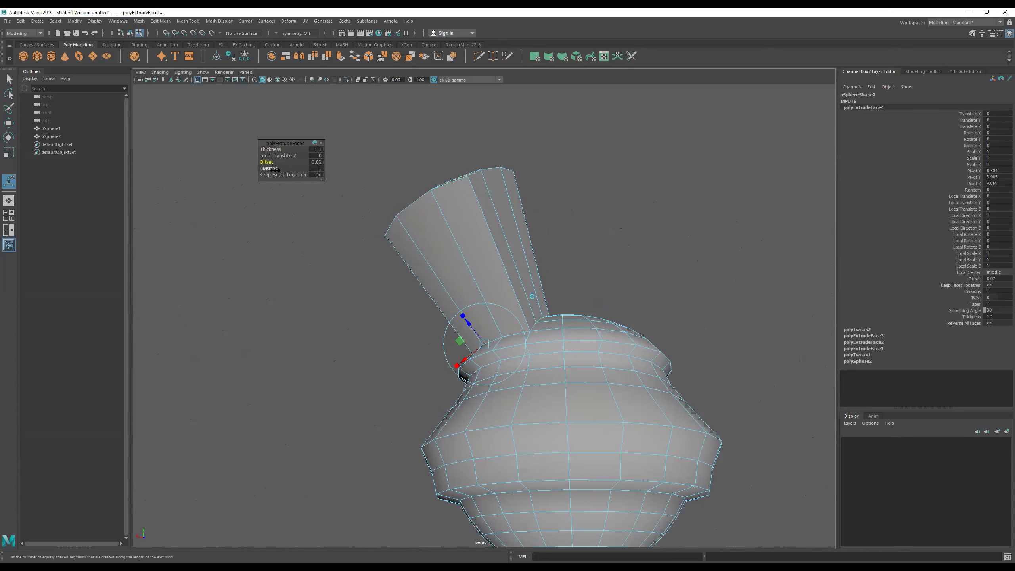
mouse_move(286, 168)
left_mouse_down()
mouse_move(302, 169)
mouse_move(284, 169)
left_mouse_up()
left_click_drag(480, 227, 466, 286, "alt")
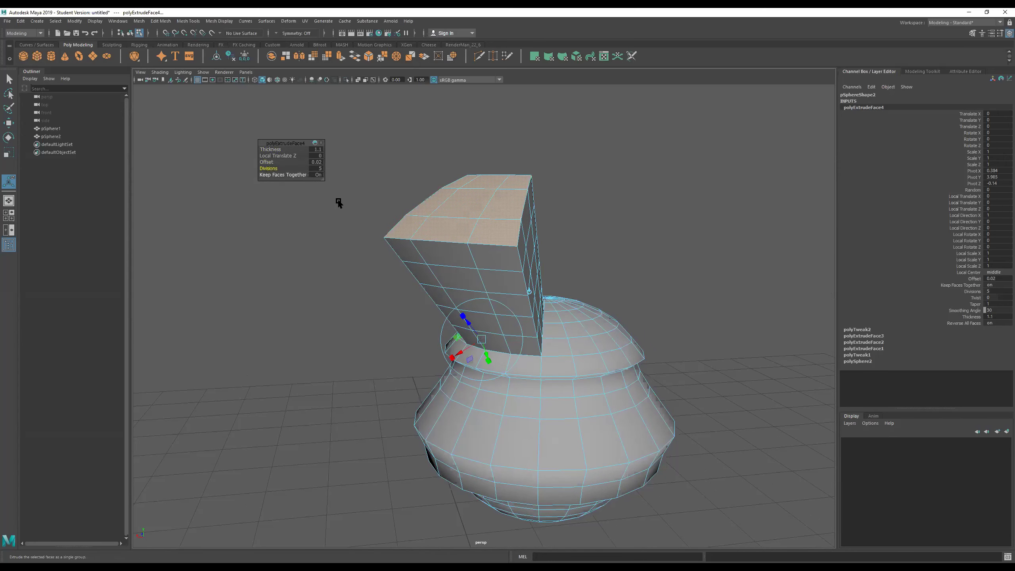
Turn Keep Faces Together off for the extrusion to compare the result, and turn it back on.
left_click_drag(378, 180, 236, 190)
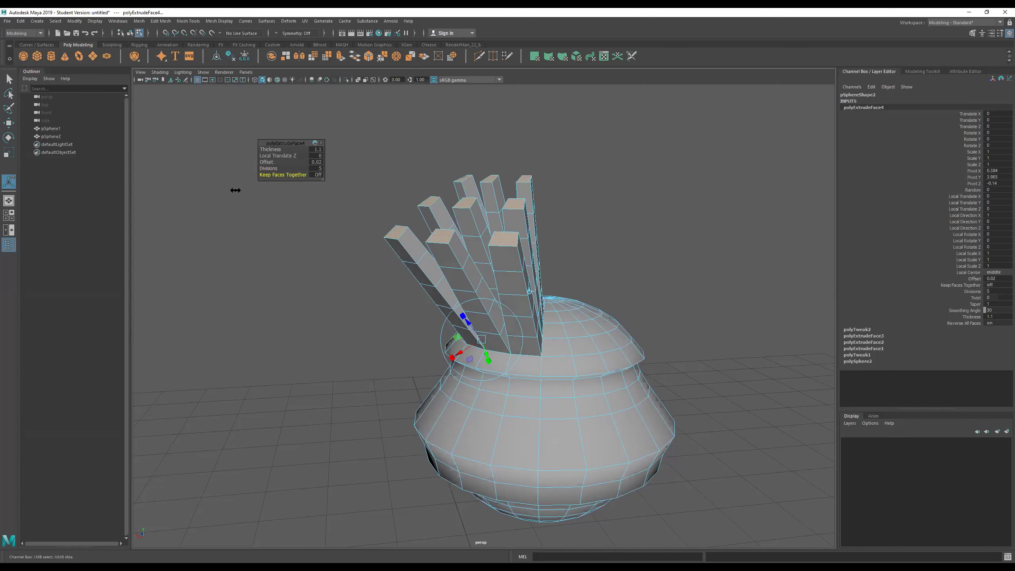
left_click_drag(572, 311, 253, 176, "alt")
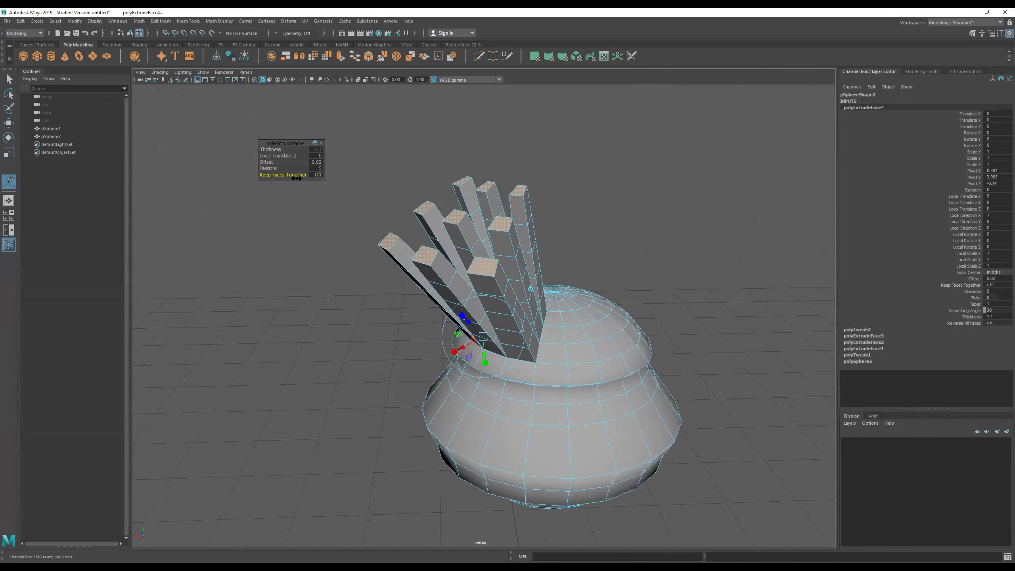
middle_click_drag(187, 168, 400, 197)
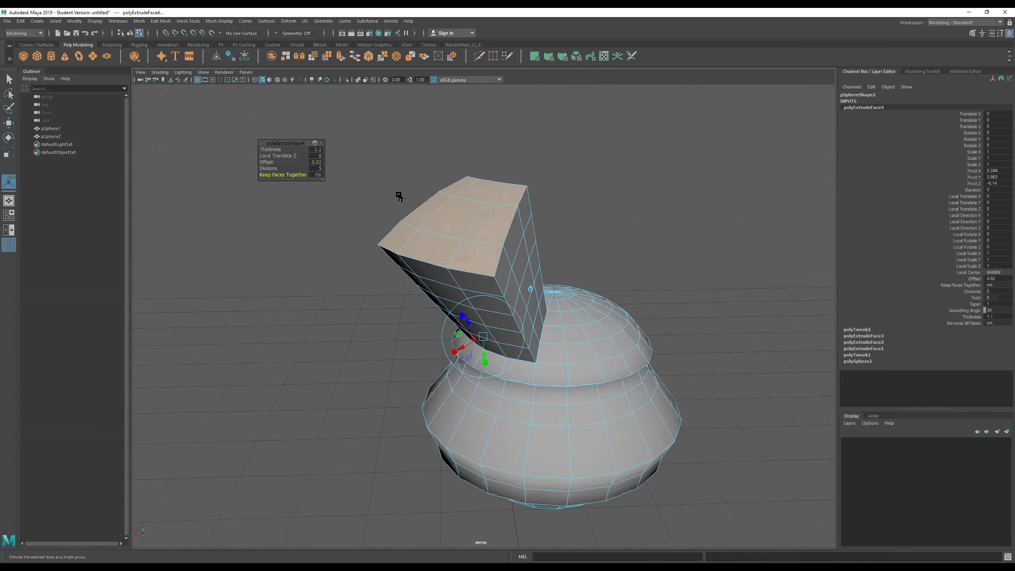
left_click_drag(641, 311, 456, 272, "alt")
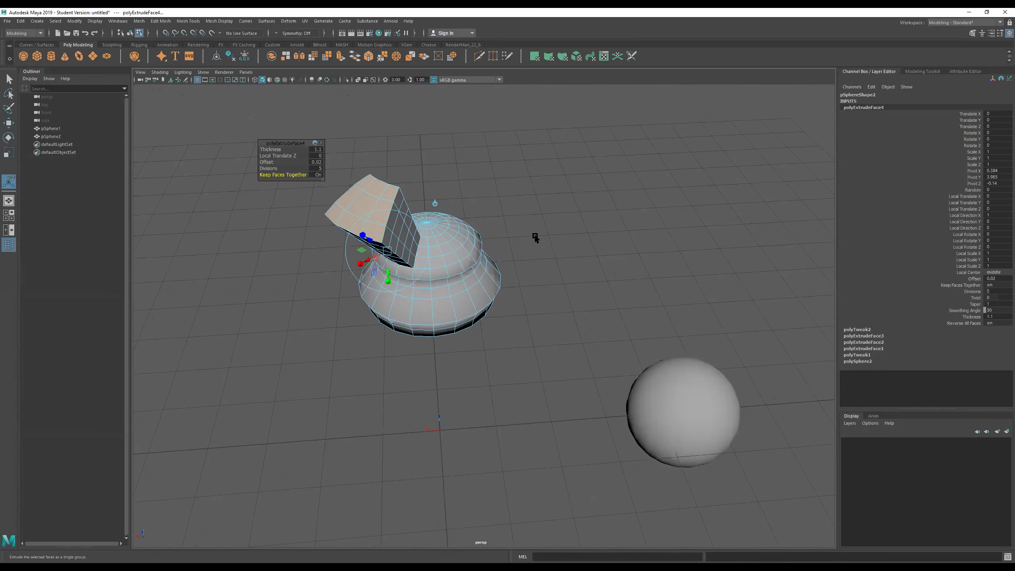
Leave the extrusion and select the three inner faces in the middle column on one side of the extruded block.
left_click_drag(549, 247, 469, 234, "alt")
right_click_drag(444, 222, 477, 232, "alt")
left_click_drag(460, 237, 432, 224, "alt")
middle_click_drag(438, 232, 596, 349, "alt")
mouse_move(530, 298)
left_mouse_down("alt")
mouse_move(529, 314)
mouse_move(540, 297)
left_mouse_up("alt")
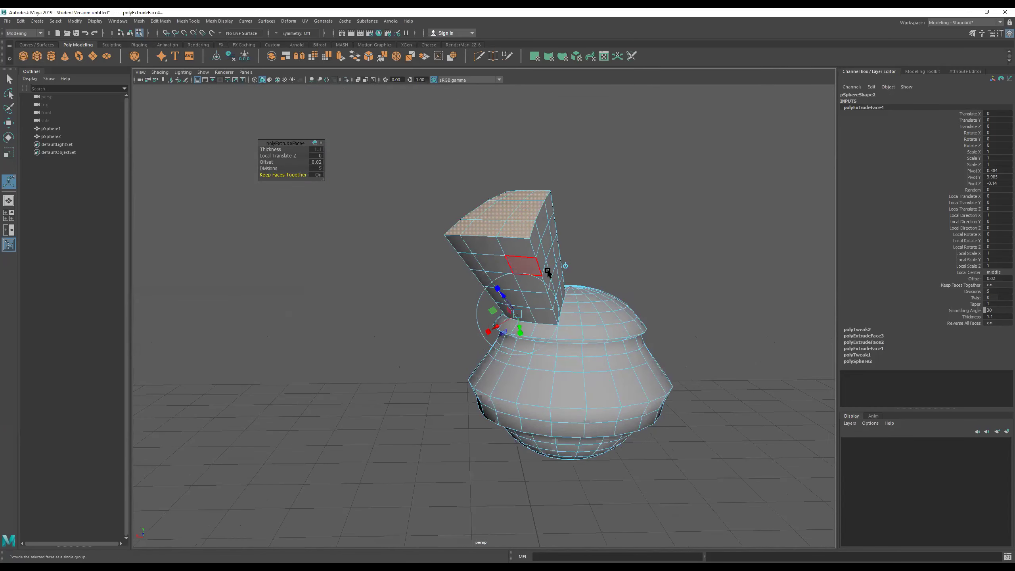
key("q")
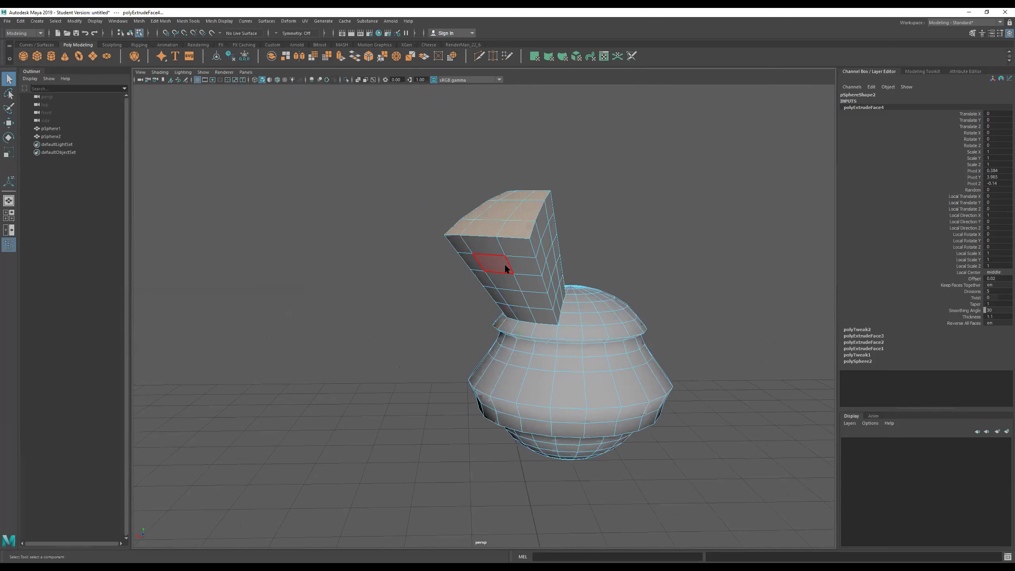
left_click(502, 263)
left_click(519, 298, "shift")
left_click_drag(563, 313, 548, 313, "alt")
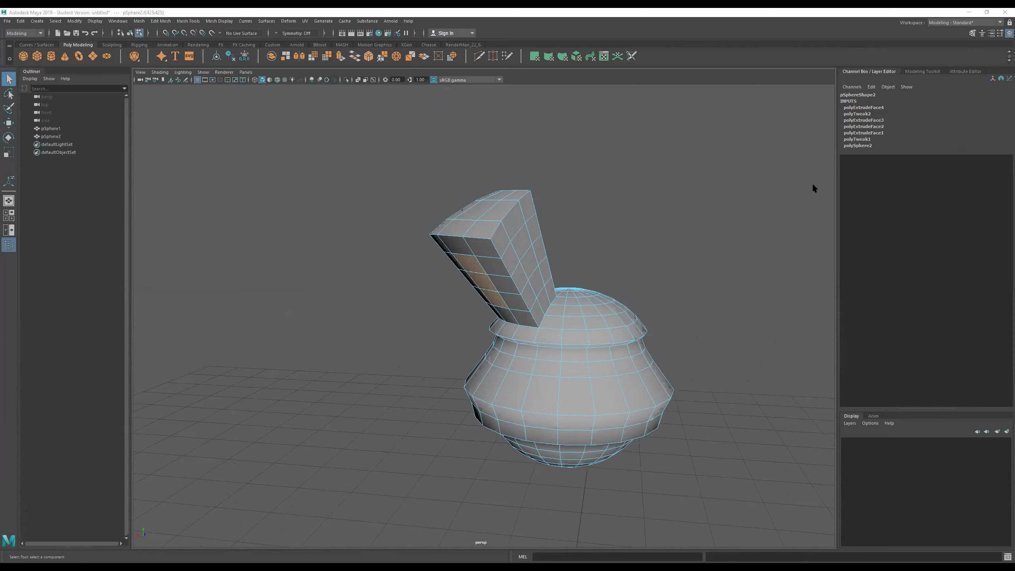
Extrude the three selected side faces outward from the block by about 1.55 units.
left_click_drag(584, 279, 712, 270, "alt")
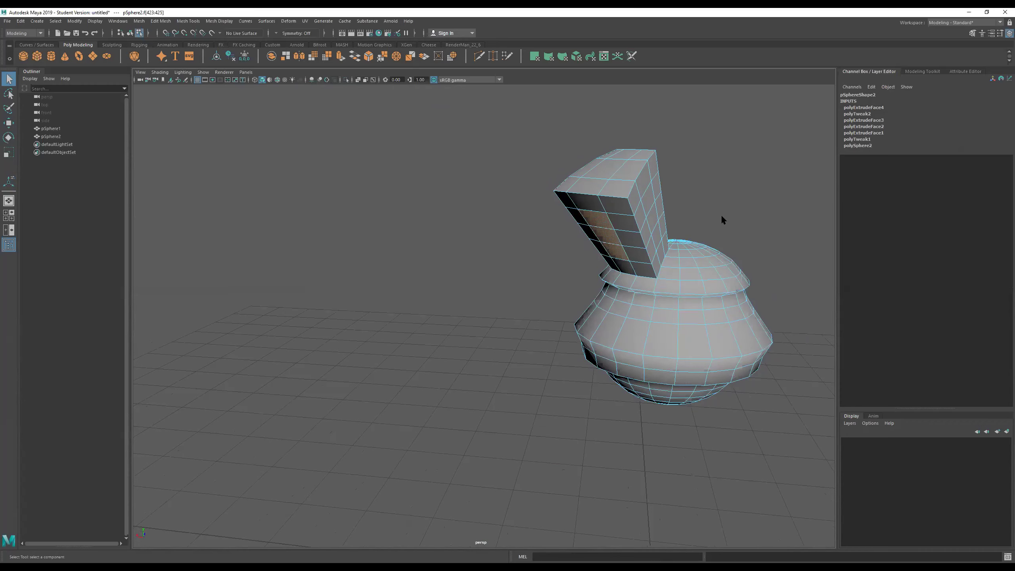
left_click_drag(695, 243, 702, 235, "alt")
middle_click_drag(702, 235, 596, 256, "alt")
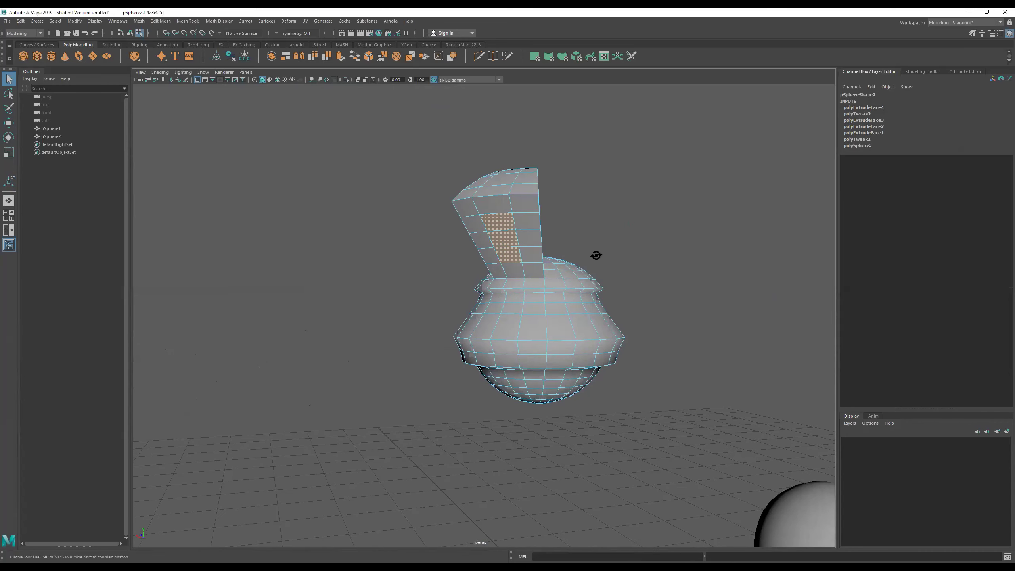
left_click_drag(596, 256, 558, 244, "alt")
right_click_drag(558, 245, 629, 239, "alt")
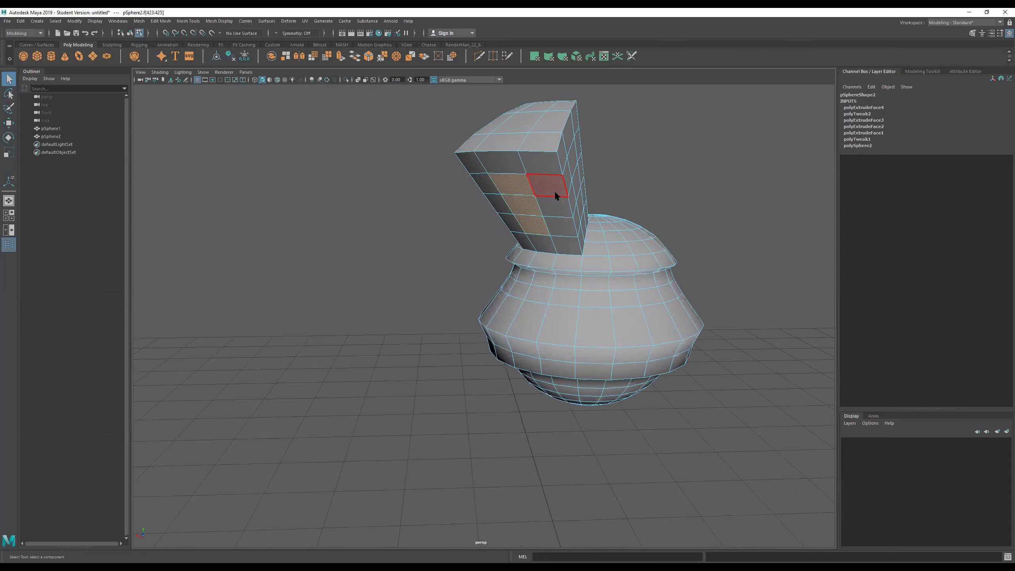
left_click_drag(585, 273, 658, 214, "alt")
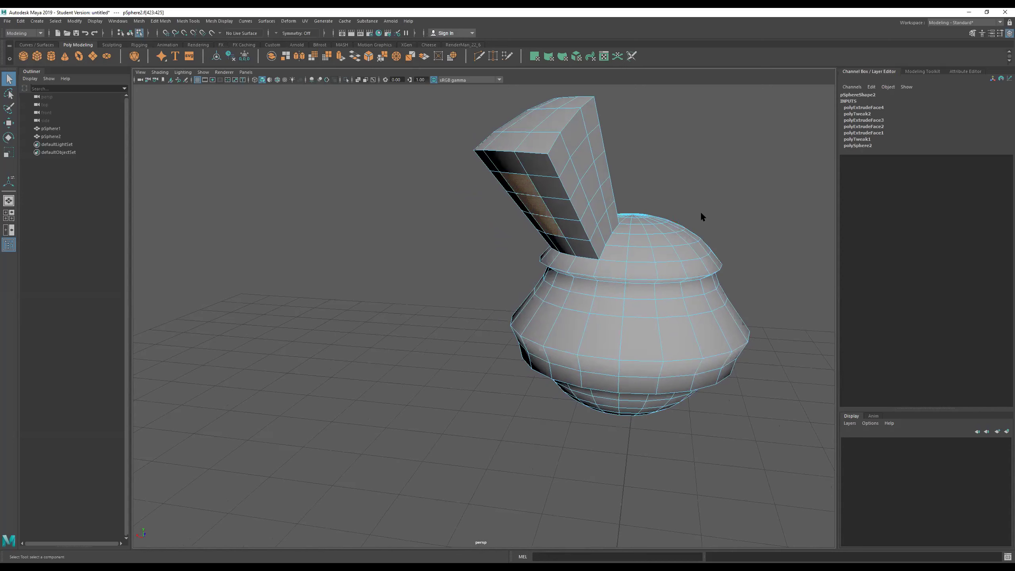
key("ctrl+e")
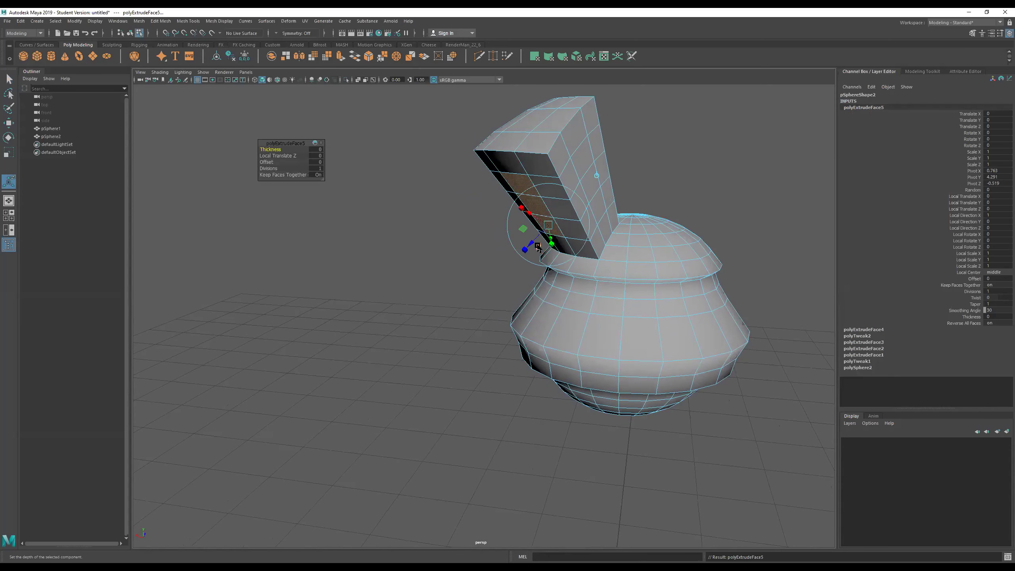
left_click_drag(530, 244, 358, 351)
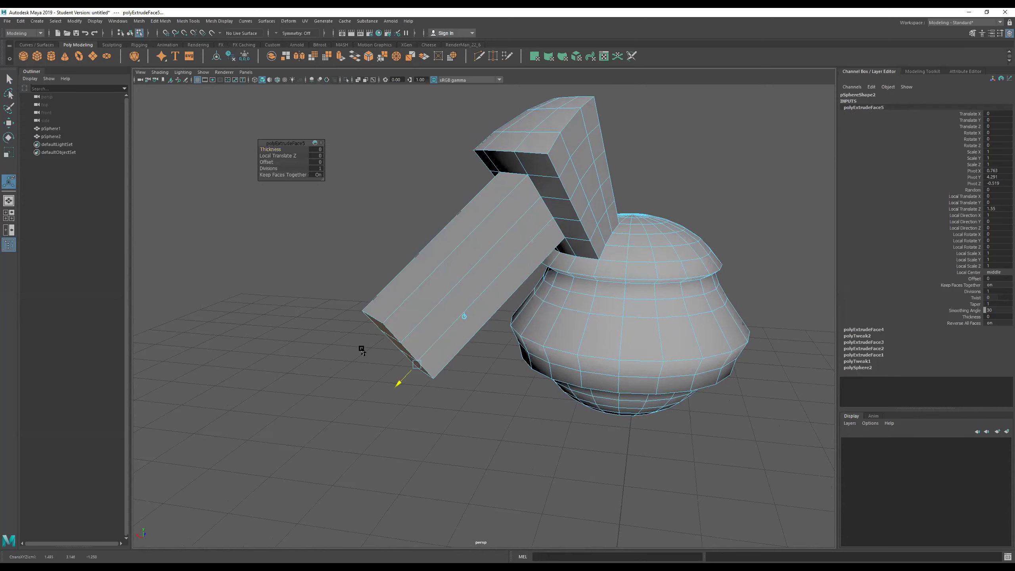
Lengthen the arm extrusion to a Local Translate Z of 3.749 and give it 4 divisions and an offset of 0.12.
left_click_drag(265, 168, 274, 168)
left_click_drag(442, 246, 632, 284, "alt")
right_click_drag(632, 284, 591, 301, "alt")
mouse_move(591, 301)
left_mouse_down("alt")
mouse_move(612, 324)
mouse_move(585, 283)
left_mouse_up("alt")
left_click_drag(737, 336, 218, 397, "alt")
left_click_drag(385, 352, 385, 142, "alt")
left_click_drag(268, 164, 273, 165)
left_click_drag(668, 165, 555, 208, "alt")
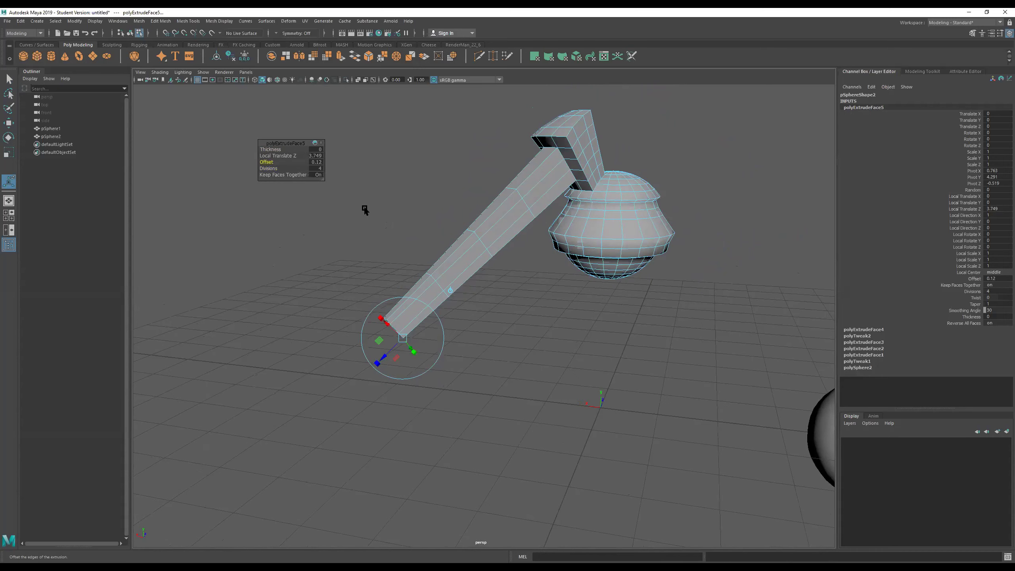
left_click_drag(494, 223, 515, 236, "alt")
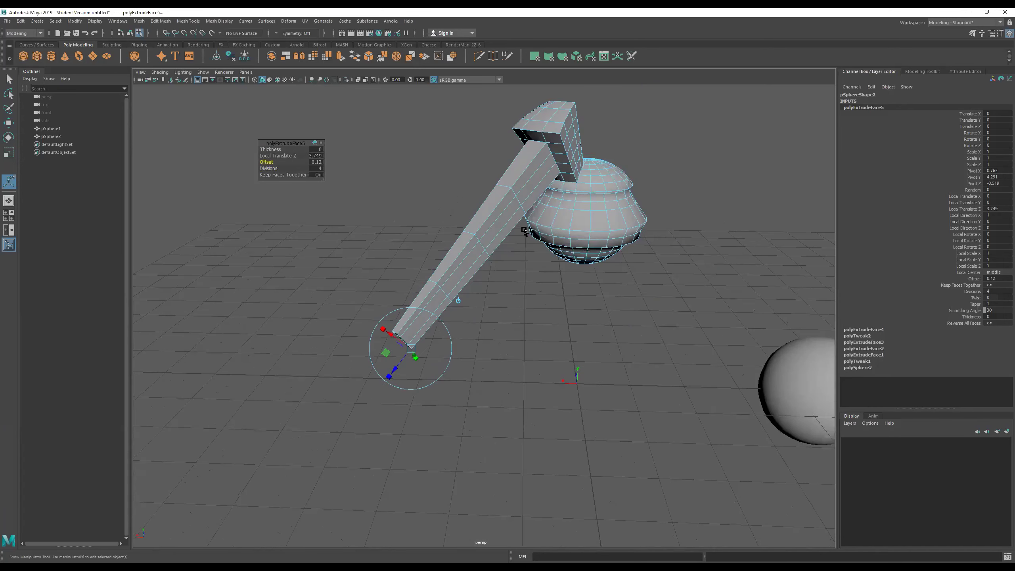
Box-select the faces of the arm's end section, first in shaded display and again through the mesh in wireframe.
left_click(498, 224)
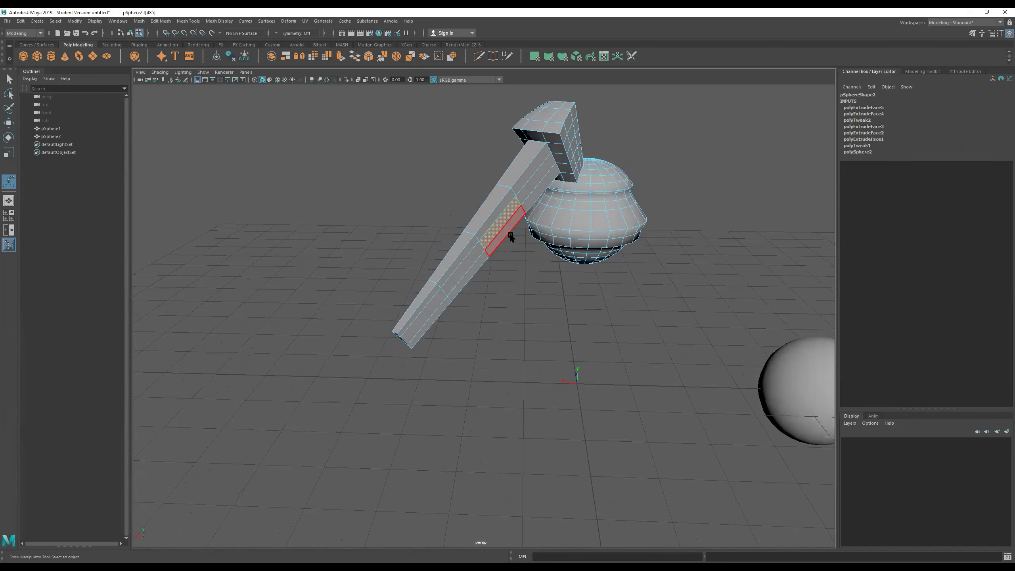
left_click_drag(483, 347, 449, 335, "alt")
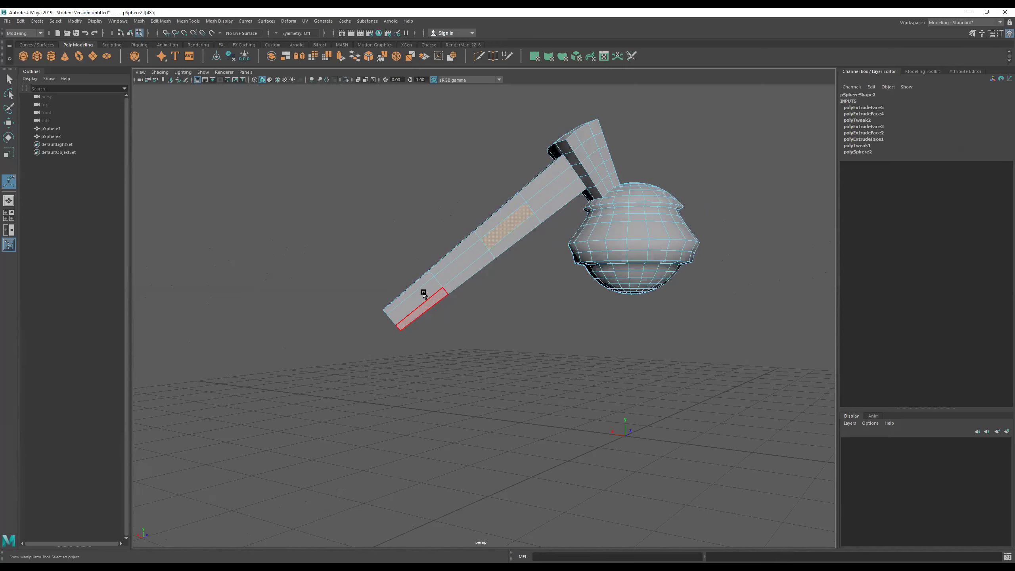
left_click_drag(427, 299, 416, 328)
mouse_move(412, 291)
left_mouse_down("alt")
mouse_move(483, 297)
mouse_move(401, 290)
mouse_move(426, 294)
left_mouse_up("alt")
right_click_drag(426, 295, 605, 274, "alt")
mouse_move(606, 274)
left_mouse_down("alt")
mouse_move(673, 260)
mouse_move(609, 270)
left_mouse_up("alt")
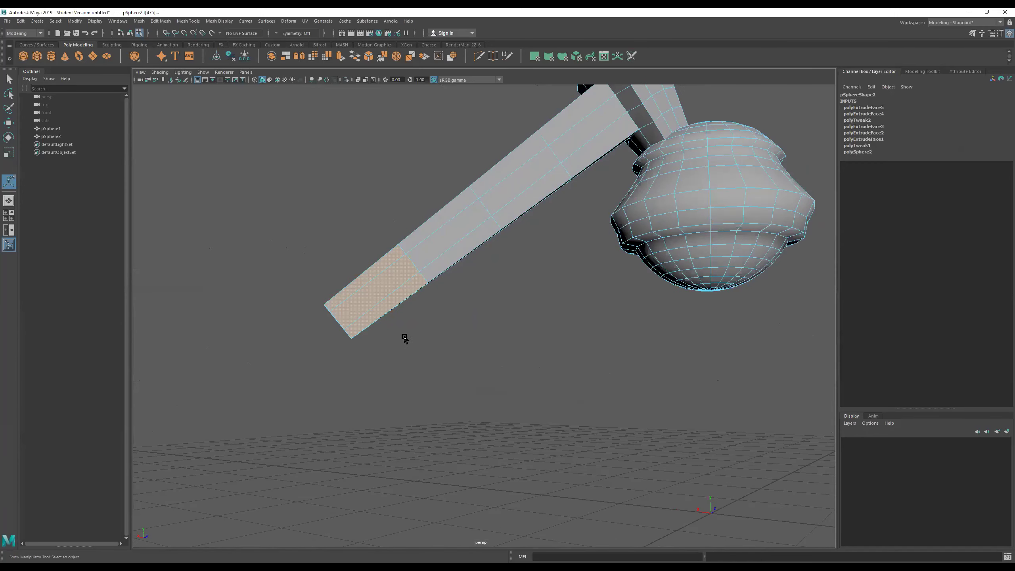
key("4")
left_click_drag(384, 222, 385, 421)
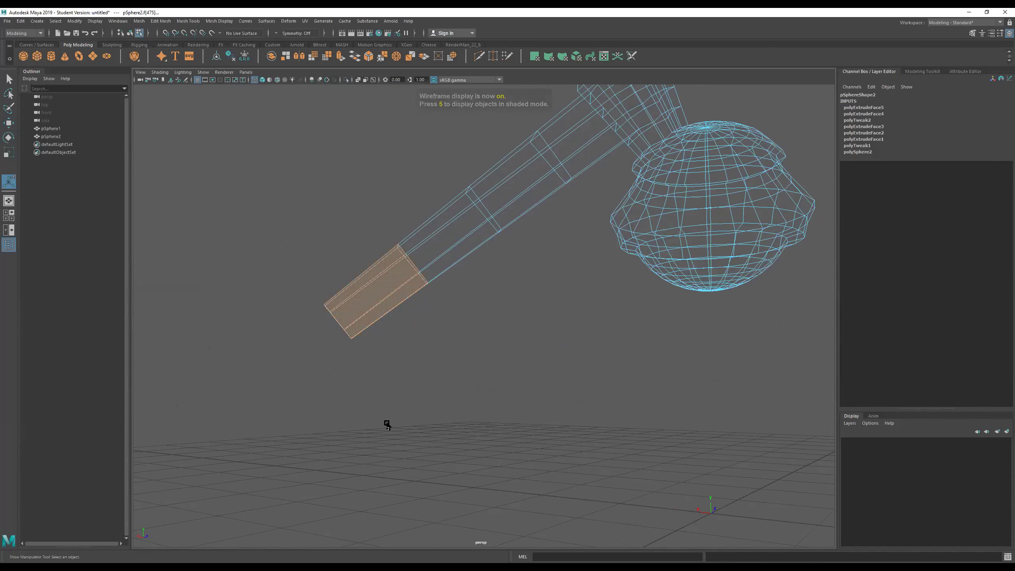
Return to shaded display and select the loop of faces around the arm's end section.
left_click_drag(460, 324, 475, 343, "alt")
key("5")
right_click_drag(407, 261, 465, 259, "alt")
left_click(346, 258)
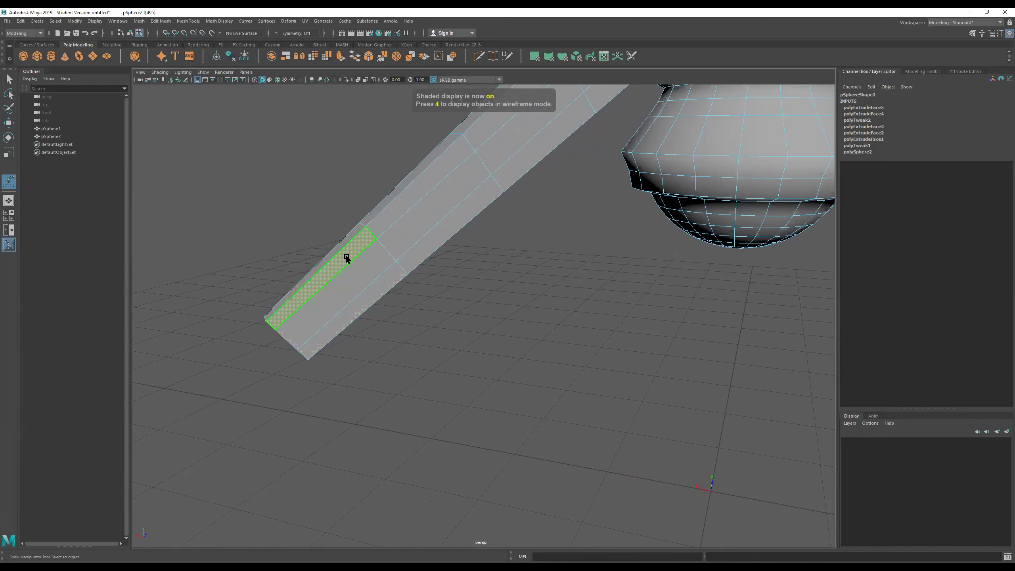
left_click(359, 283, "shift")
mouse_move(376, 287)
left_mouse_down("alt")
mouse_move(445, 288)
mouse_move(539, 260)
mouse_move(519, 238)
mouse_move(359, 306)
mouse_move(368, 291)
left_mouse_up("alt")
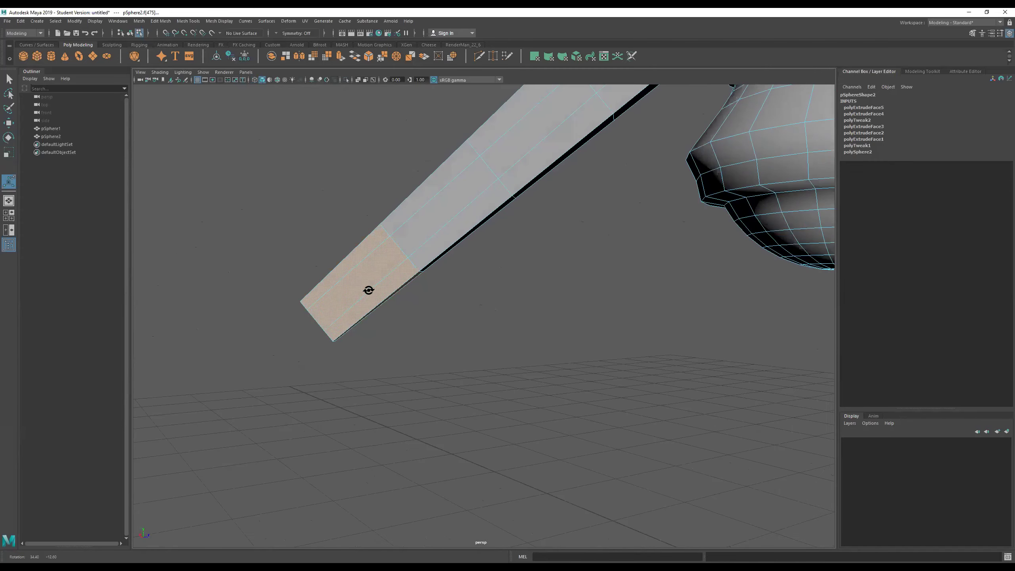
Extrude the face loop at the arm's end with a thickness of 0.05 and an offset of 0.06.
key("ctrl+e")
left_click_drag(499, 327, 578, 289, "alt")
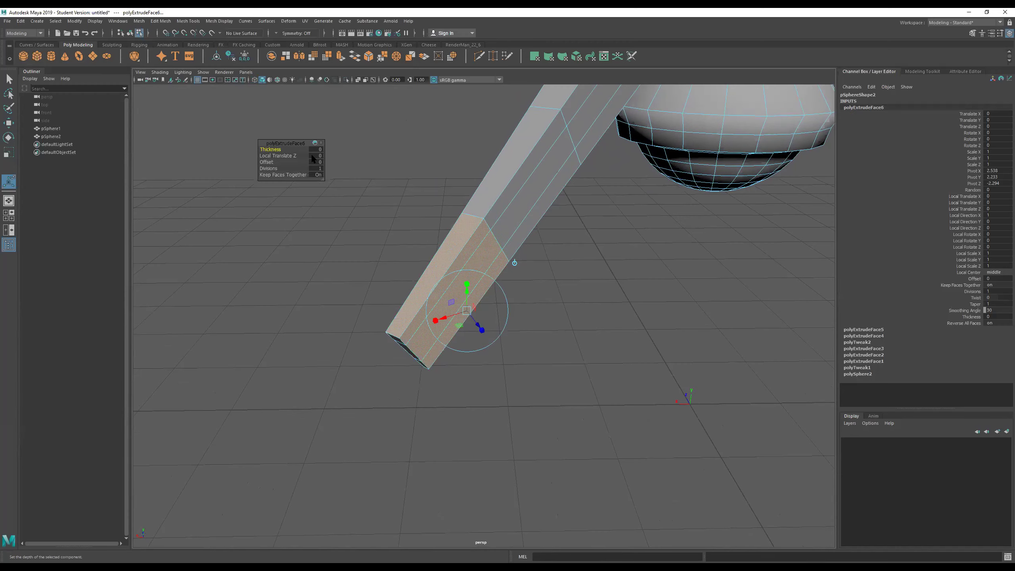
left_click_drag(273, 149, 274, 152)
left_click_drag(274, 153, 276, 155)
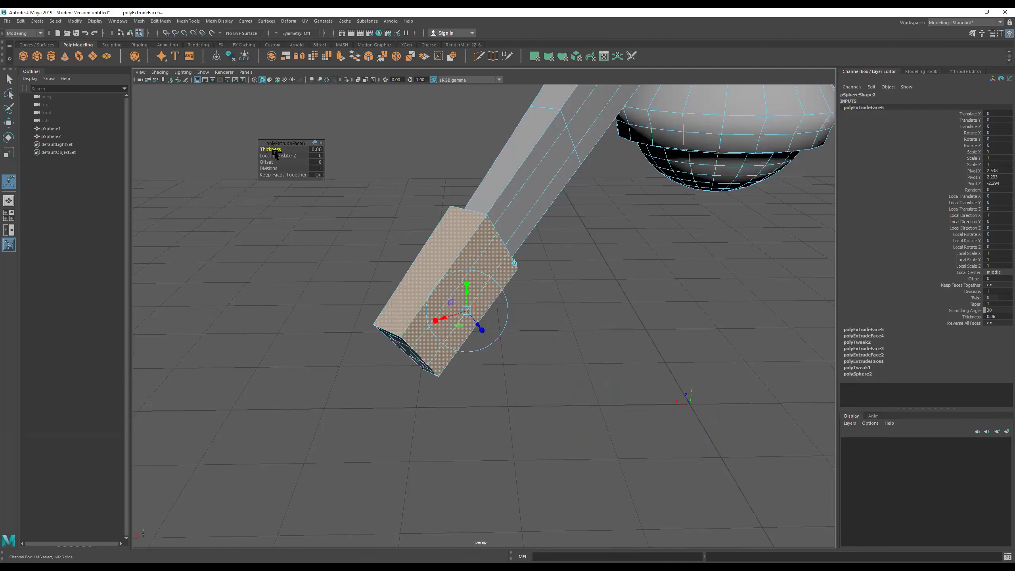
left_click_drag(479, 221, 439, 218, "alt")
mouse_move(271, 149)
left_mouse_down()
mouse_move(267, 157)
mouse_move(295, 155)
mouse_move(270, 160)
left_mouse_up()
left_click_drag(379, 180, 440, 152, "alt")
left_click_drag(268, 161, 271, 161)
left_click_drag(443, 189, 422, 222, "alt")
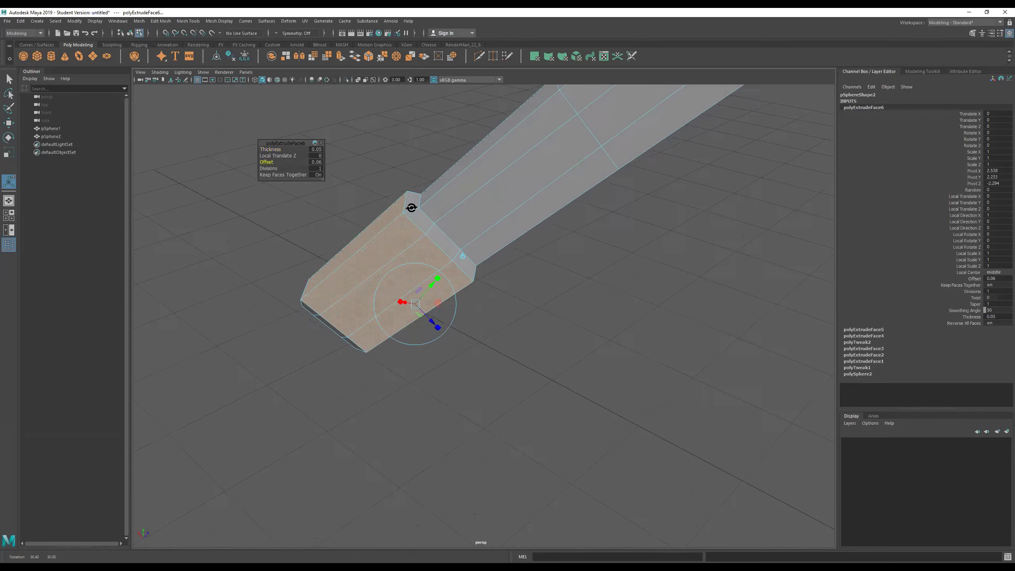
Return to object mode and inspect the whole reshaped model from several angles.
key("q")
right_click_drag(418, 223, 547, 169)
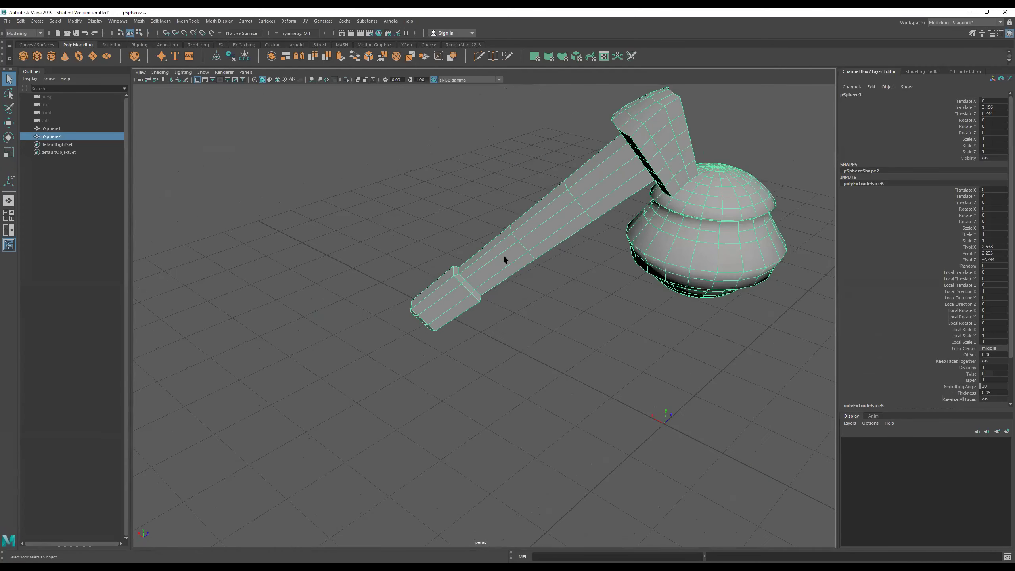
left_click_drag(503, 255, 533, 201, "alt")
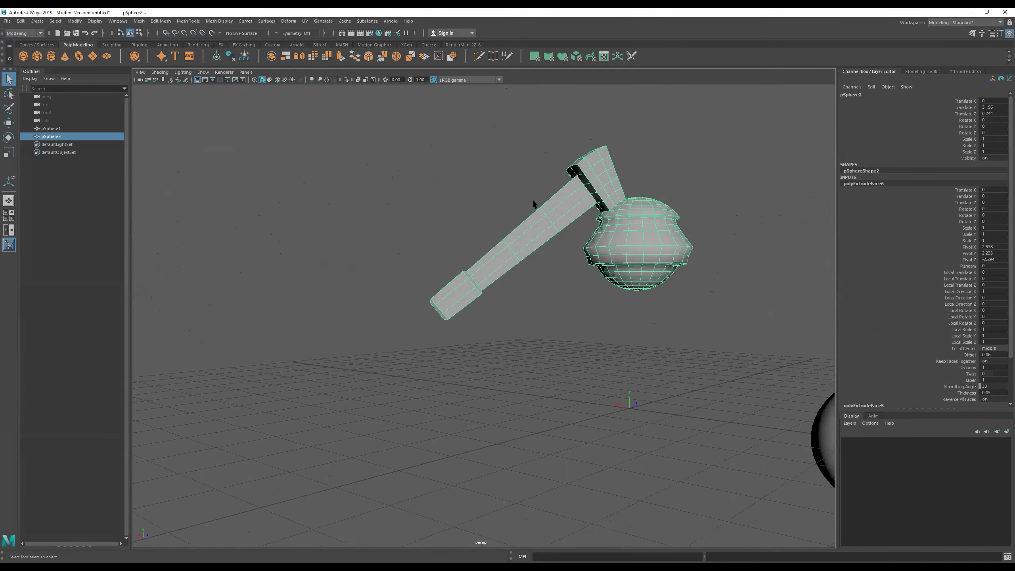
left_click_drag(550, 259, 630, 234, "alt")
left_click_drag(500, 277, 574, 255, "alt")
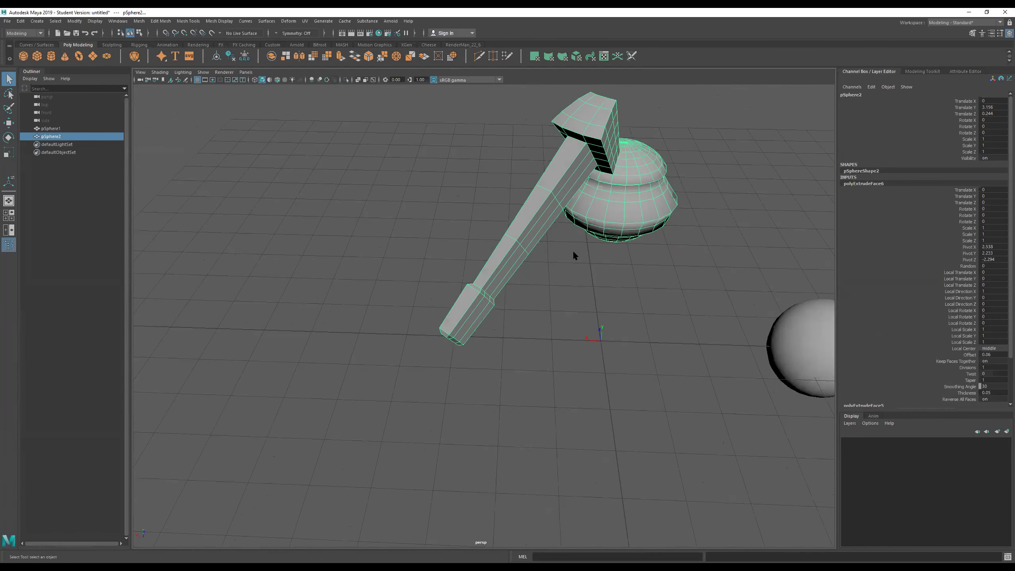
middle_click_drag(573, 253, 548, 259, "alt")
left_click_drag(549, 259, 473, 247, "alt")
middle_click_drag(474, 247, 551, 293, "alt")
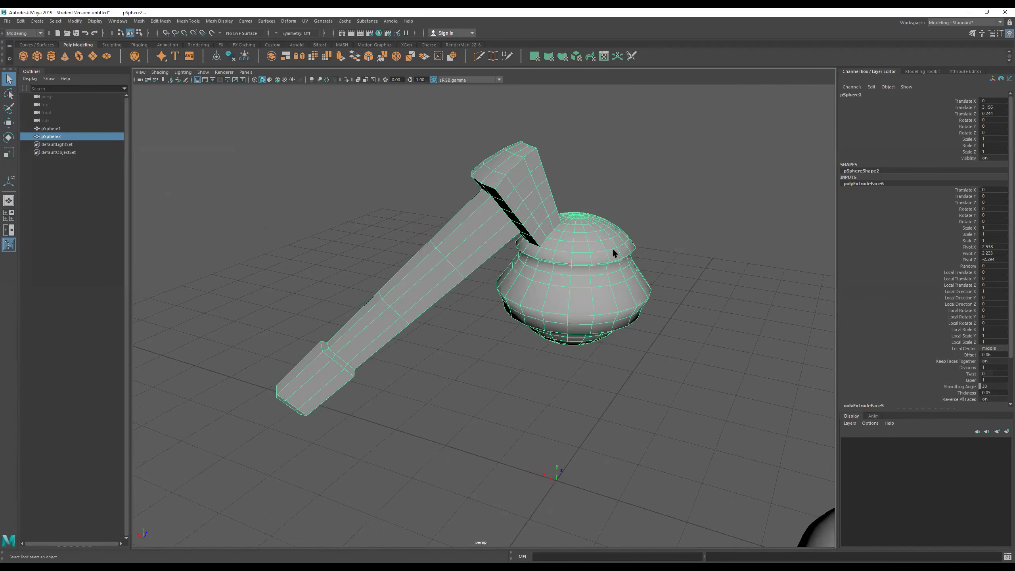
Select both the reshaped model and the plain sphere and delete them from the scene.
scroll(605, 257, "down", 5)
left_click_drag(324, 215, 734, 473)
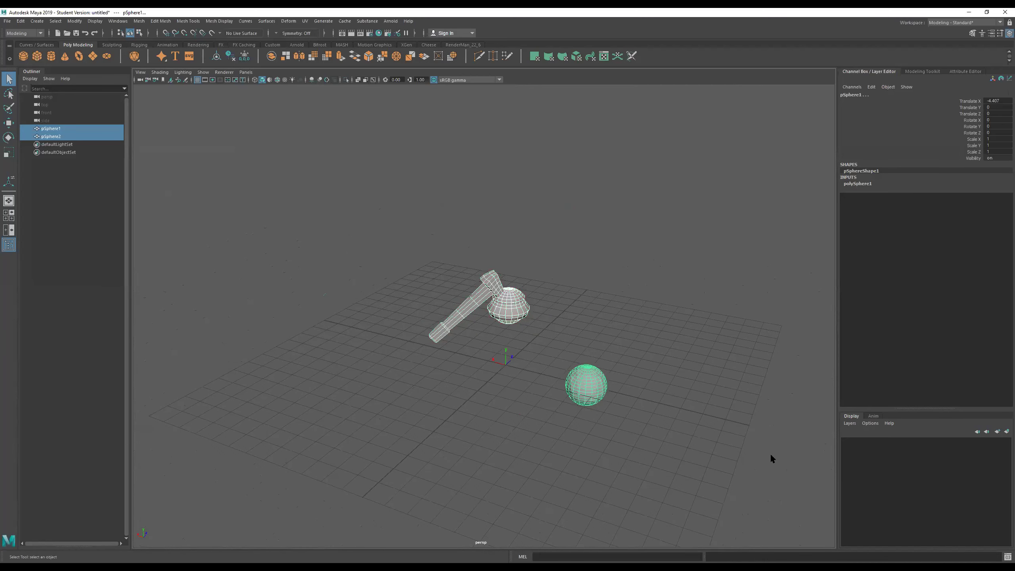
key("Delete")
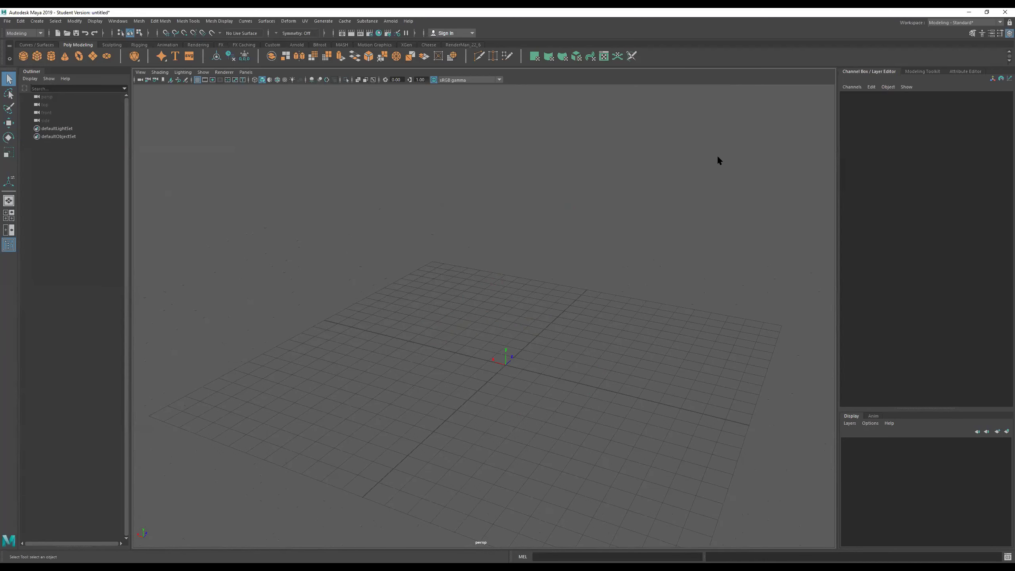
right_click_drag(512, 295, 761, 306, "alt")
left_click_drag(761, 306, 547, 265, "alt")
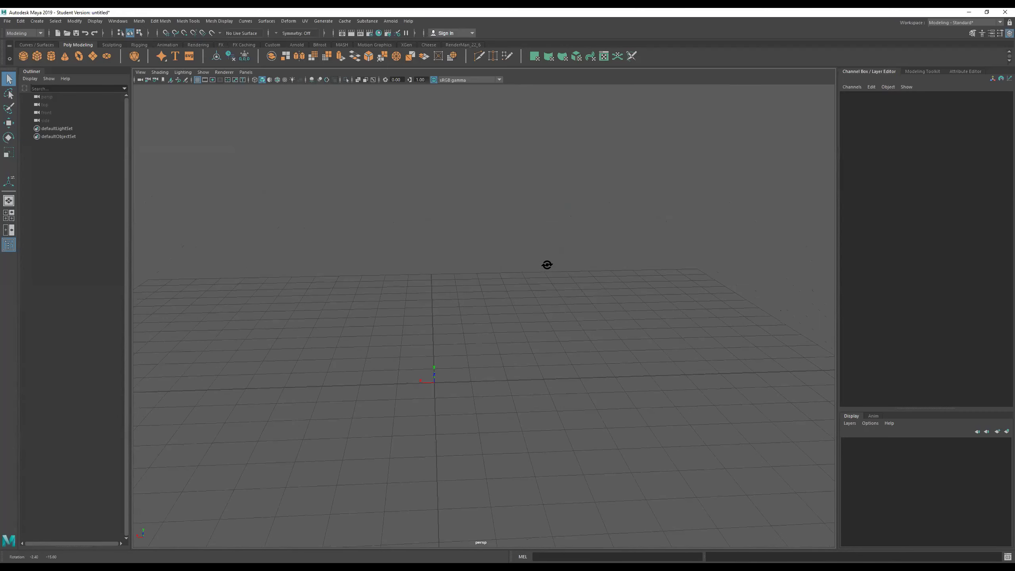
Create a polygon cube and raise it to about 1.77 on the Y axis.
left_click(37, 56)
key("r")
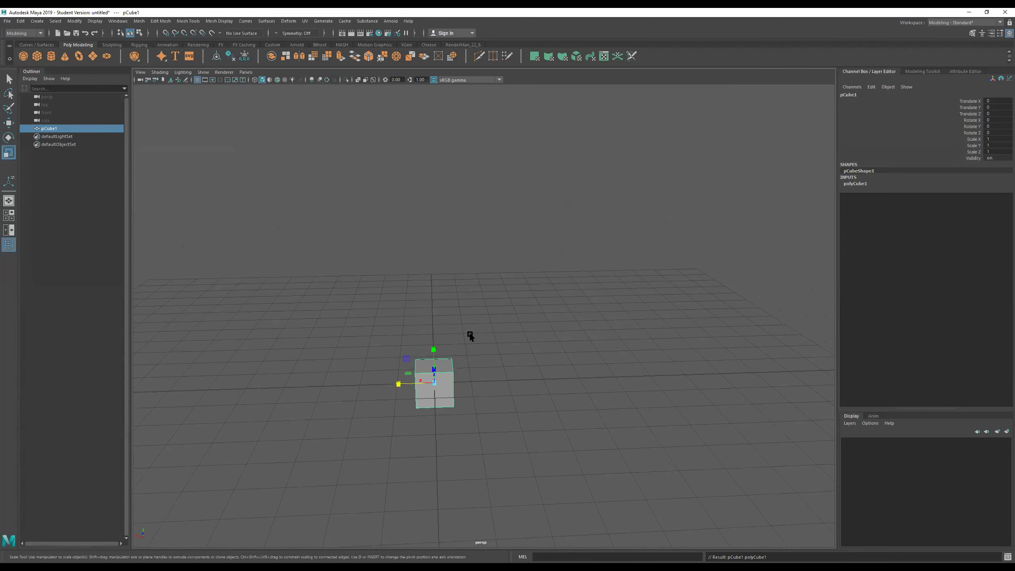
key("e")
key("w")
left_click_drag(436, 351, 428, 285)
key("f")
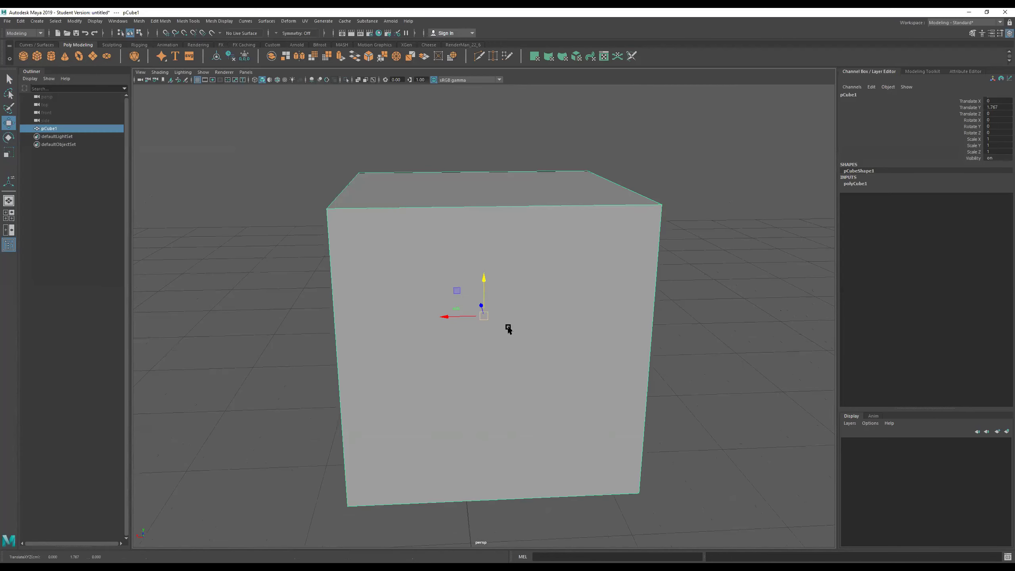
Scale the cube into a flat slab, about 4.07 in X, 0.25 in Y and 2.86 in Z.
left_click_drag(521, 331, 468, 330, "alt")
right_click_drag(468, 329, 284, 322, "alt")
scroll(466, 334, "down", 3)
left_click_drag(465, 333, 240, 256, "alt")
key("r")
left_click_drag(407, 260, 361, 179, "alt")
left_click_drag(451, 244, 389, 144, "alt")
Duplicate the slab, move one slab well away from the other, and select both.
key("ctrl+d")
key("w")
left_click_drag(430, 182, 616, 233, "alt")
left_click_drag(623, 412, 328, 74)
left_click_drag(647, 263, 673, 264, "alt")
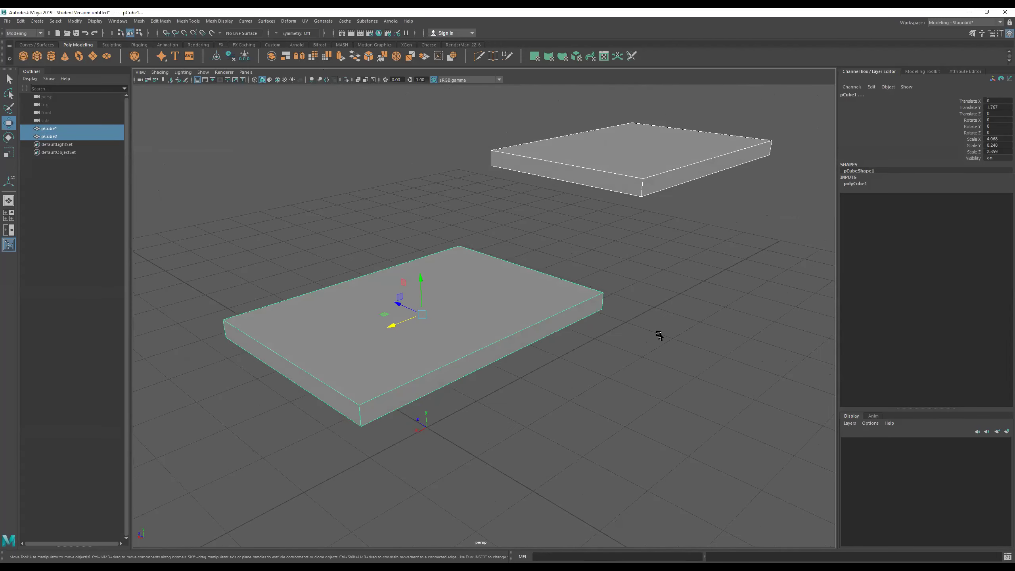
Switch the original slab to edge selection and select all of its edges.
left_click_drag(659, 347, 571, 282, "alt")
left_click(571, 255)
right_click_drag(483, 267, 485, 243)
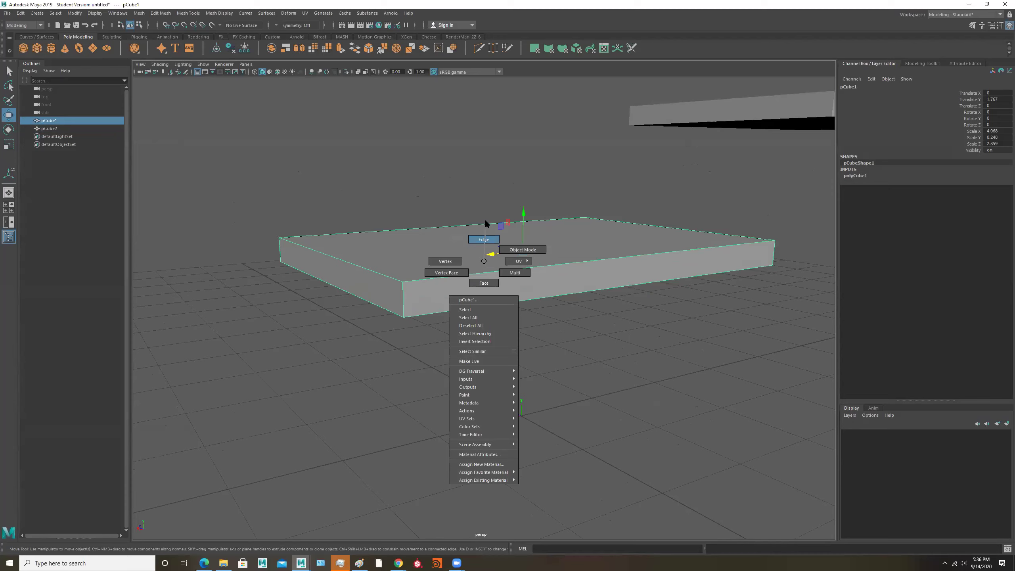
right_click_drag(486, 206, 488, 212)
left_click_drag(560, 243, 572, 246, "alt")
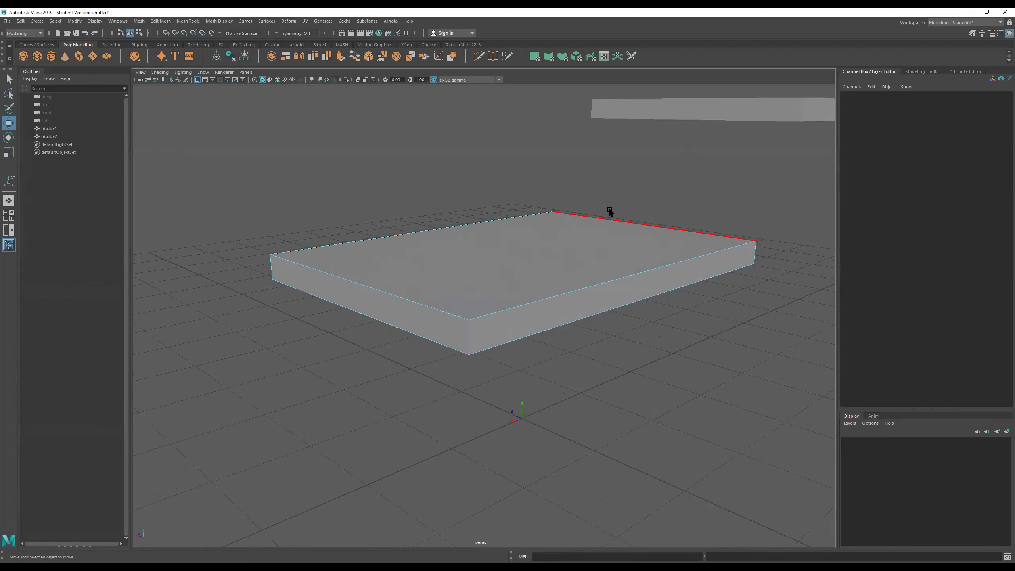
left_click_drag(172, 124, 800, 379)
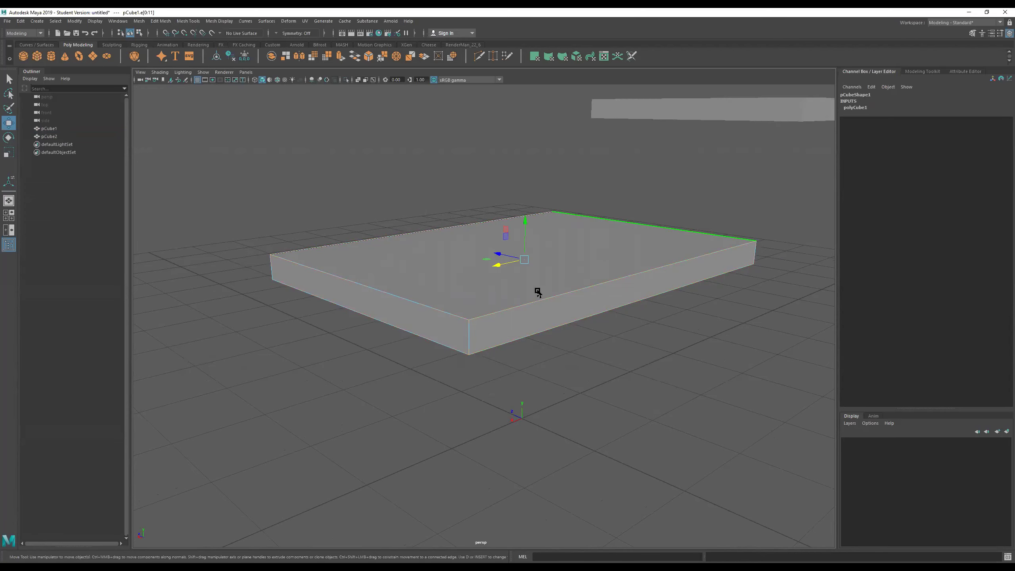
mouse_move(634, 335)
left_mouse_down("alt")
mouse_move(627, 316)
mouse_move(631, 362)
mouse_move(623, 345)
mouse_move(630, 350)
left_mouse_up("alt")
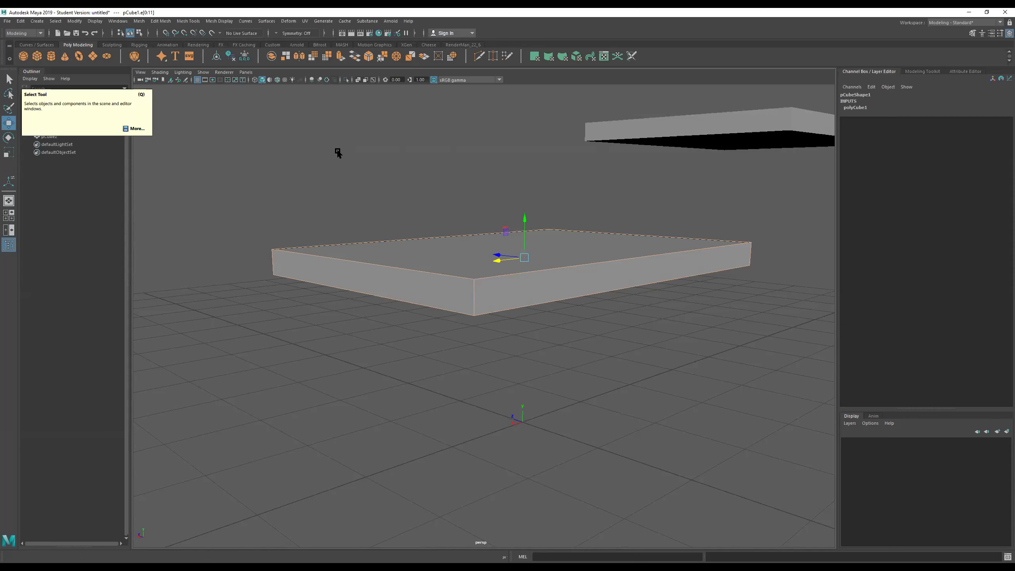
left_click_drag(149, 197, 834, 431)
key("f")
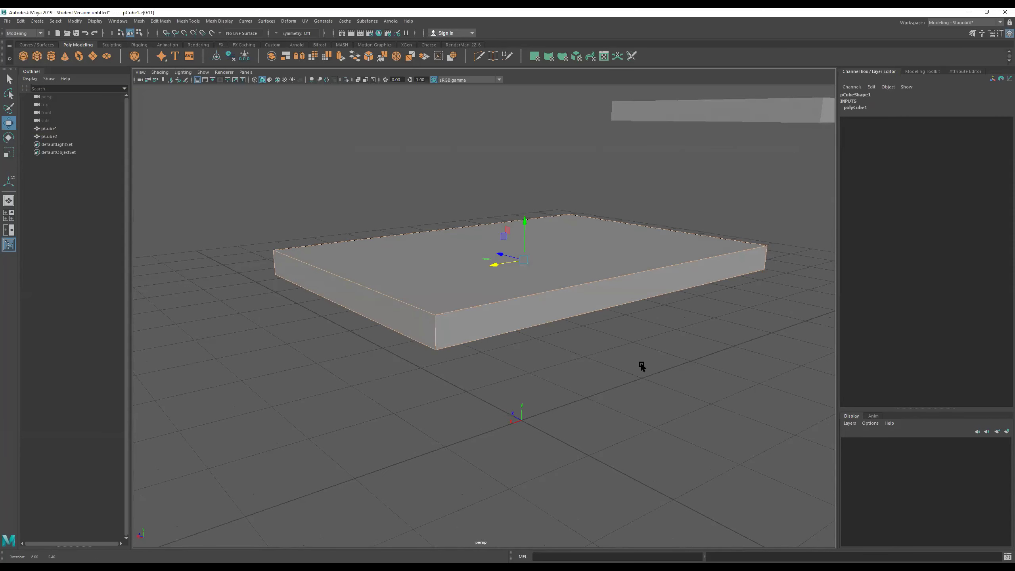
Reselect all of the original slab's edges and apply Bevel Edge to them.
right_click(558, 257, "shift")
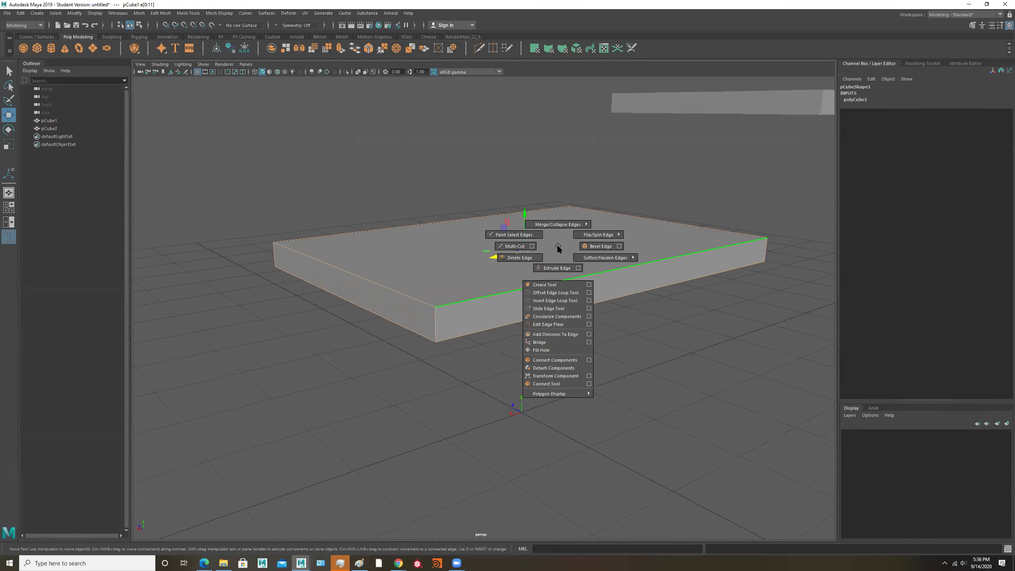
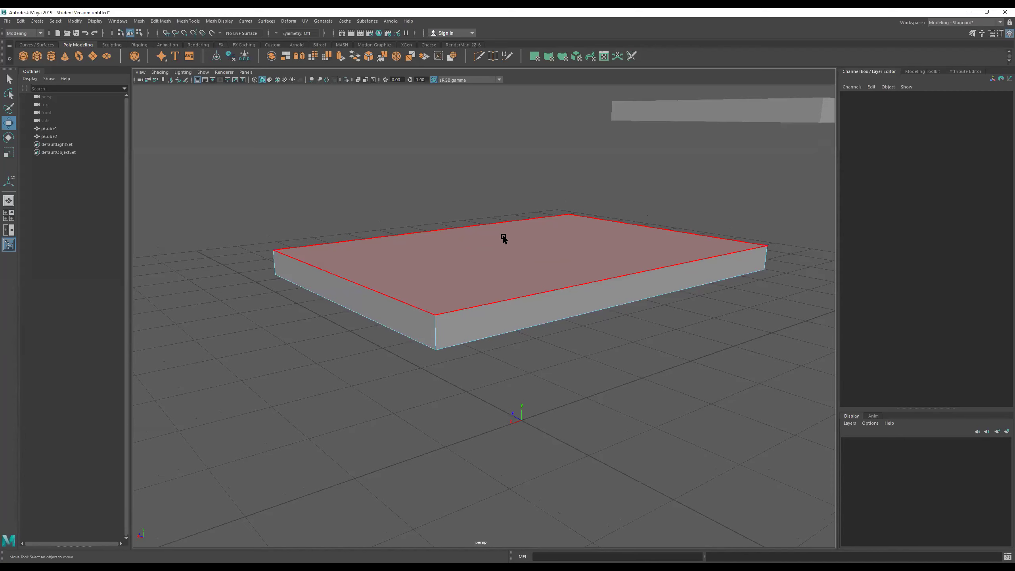
right_click_drag(483, 227, 488, 173)
left_click_drag(193, 142, 792, 445)
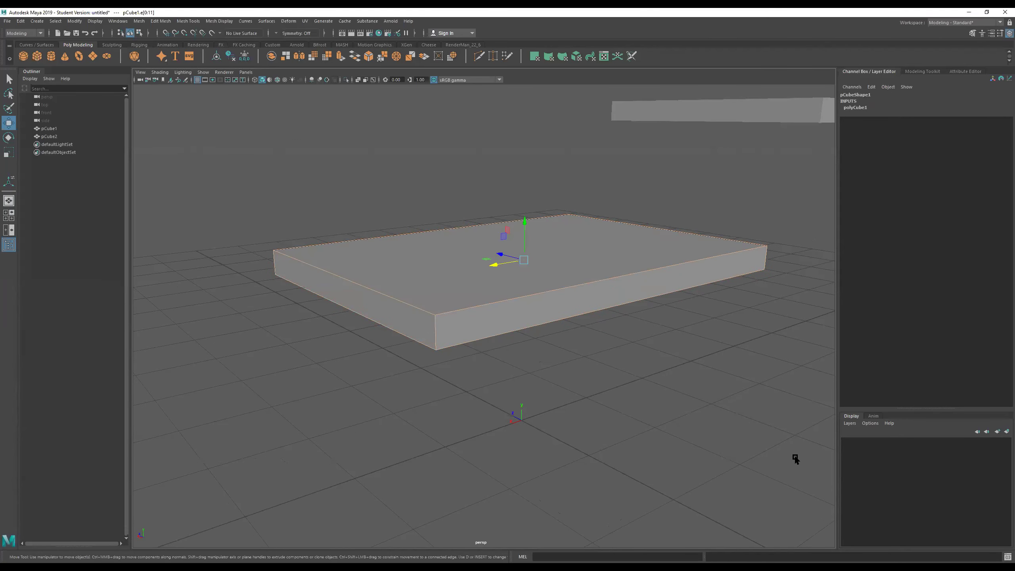
right_click_drag(552, 232, 588, 225, "shift")
left_click_drag(495, 279, 582, 285, "alt")
left_click_drag(515, 253, 551, 290, "alt")
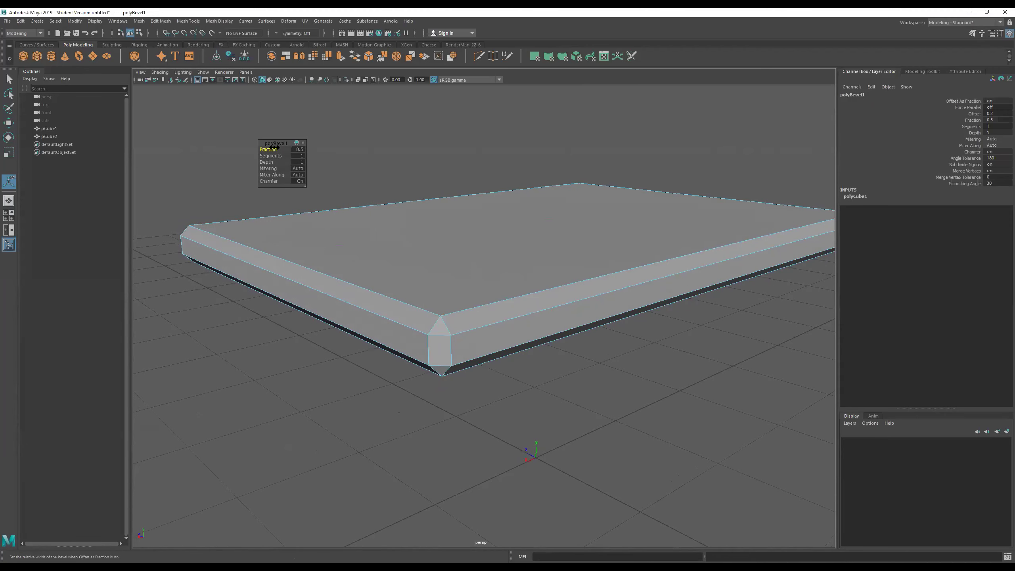
Try several fraction values for the bevel and settle on 0.15.
mouse_move(268, 149)
left_mouse_down()
mouse_move(279, 151)
mouse_move(267, 148)
left_mouse_up()
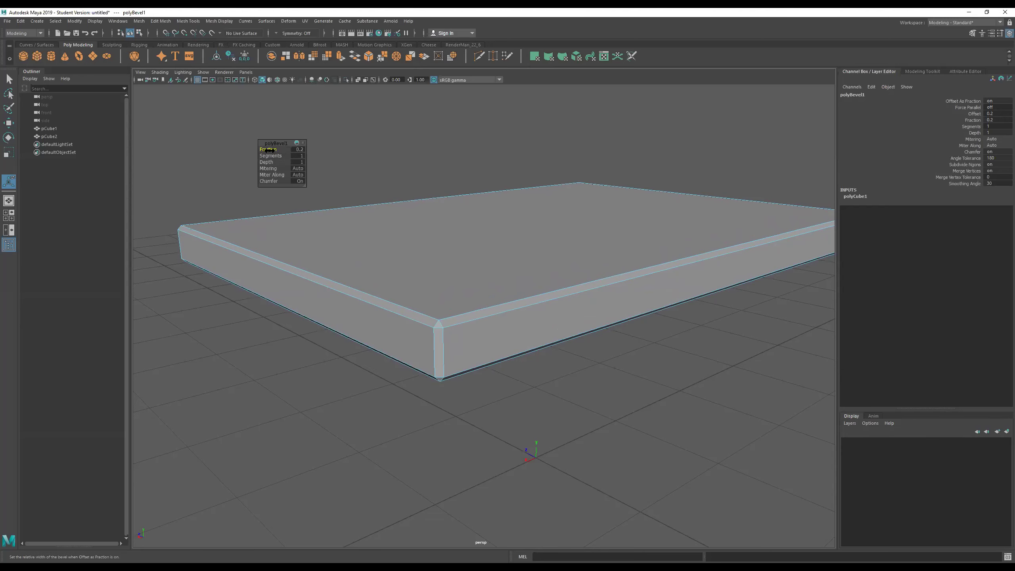
left_click_drag(270, 149, 265, 148)
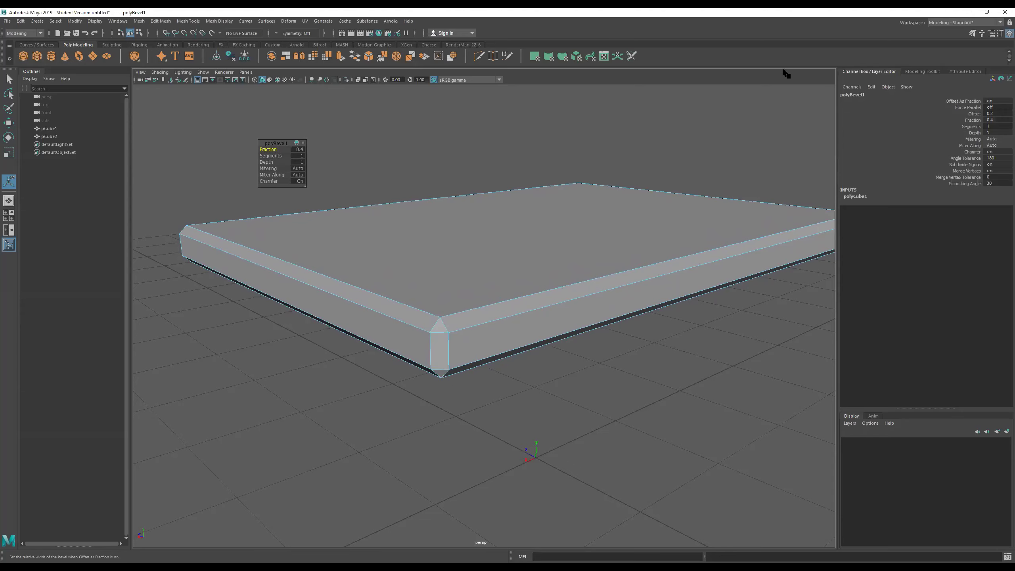
mouse_move(265, 149)
left_mouse_down()
mouse_move(251, 147)
mouse_move(273, 156)
left_mouse_up()
Compare different segment counts on the beveled corner and set the bevel's segments to 3.
scroll(437, 346, "up", 5)
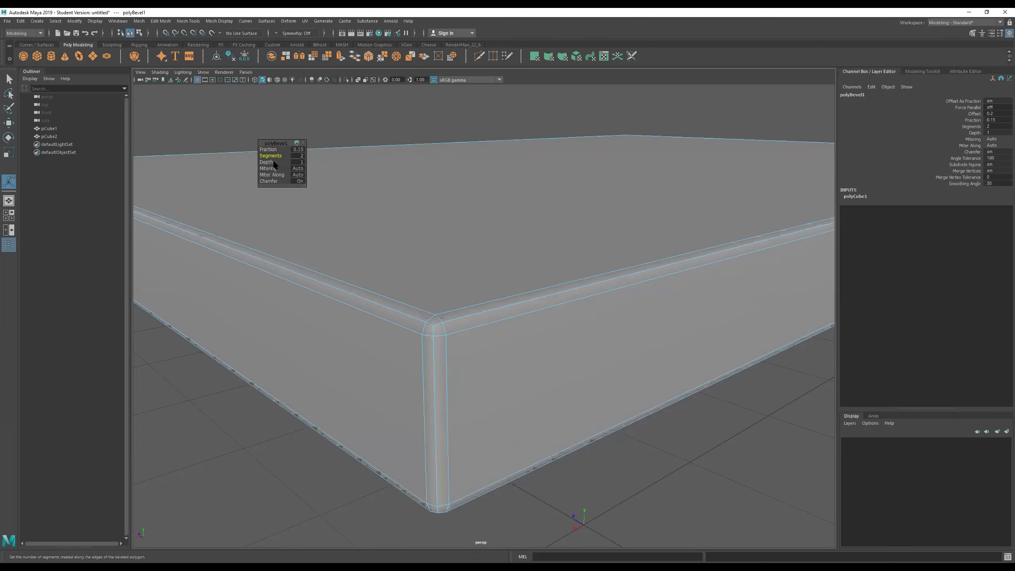
left_click_drag(267, 155, 264, 155)
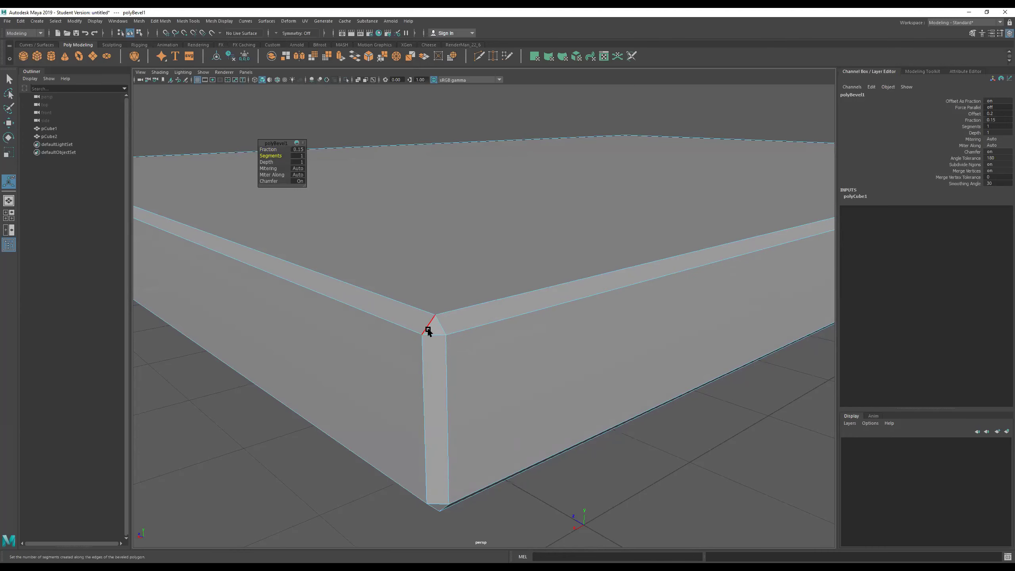
left_click_drag(269, 154, 279, 155)
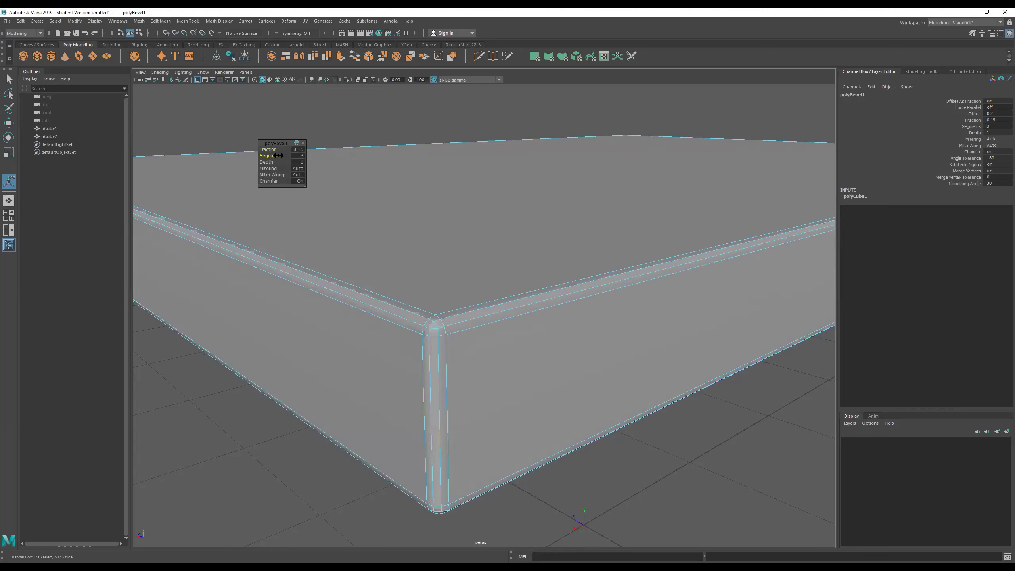
Try other depth and mitering settings on the bevel while examining the slab's corner up close.
left_click_drag(266, 160, 411, 246)
middle_click_drag(358, 223, 785, 350, "alt")
right_click_drag(444, 244, 585, 257, "alt")
middle_click_drag(585, 257, 575, 232, "alt")
left_click_drag(575, 231, 607, 210, "alt")
middle_click_drag(607, 211, 505, 38, "alt")
right_click_drag(481, 312, 452, 296, "alt")
left_click_drag(275, 162, 315, 152)
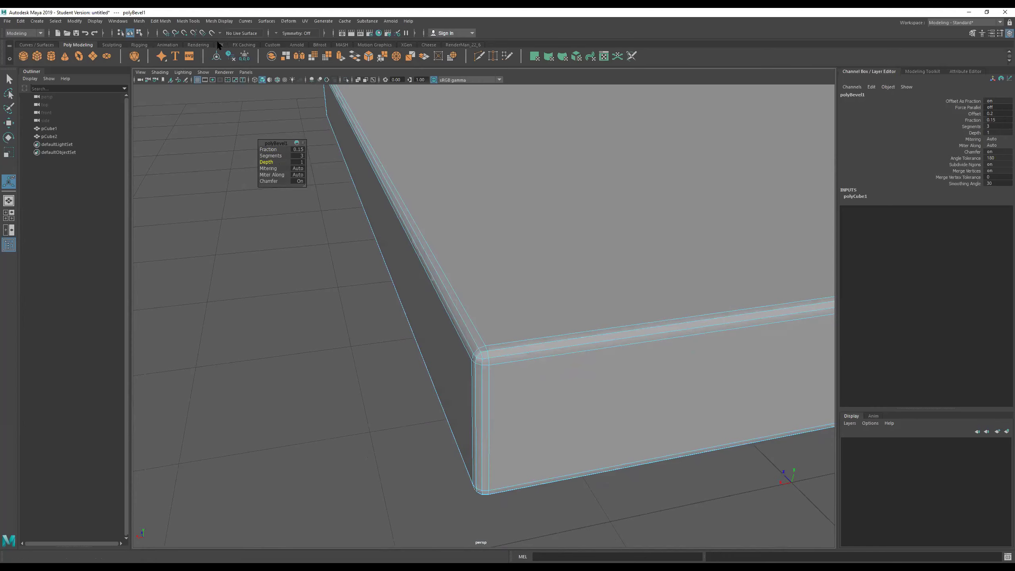
left_click_drag(267, 168, 400, 170)
left_click_drag(494, 169, 66, 173)
Turn off the bevel's chamfer and compare the slab with smooth preview on and off.
left_click_drag(270, 181, 224, 181)
left_click_drag(526, 347, 465, 356, "alt")
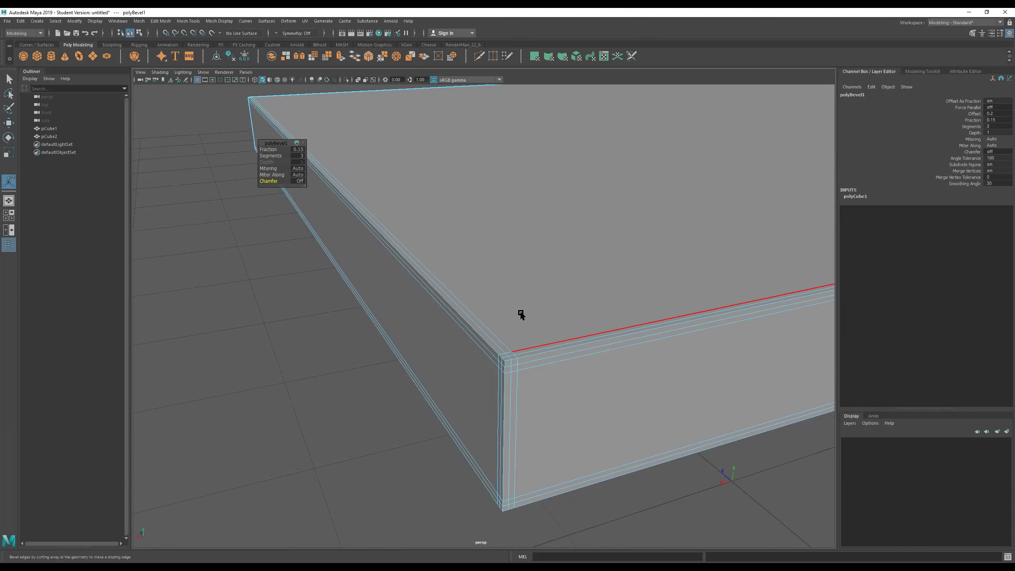
key("3")
key("1")
key("3")
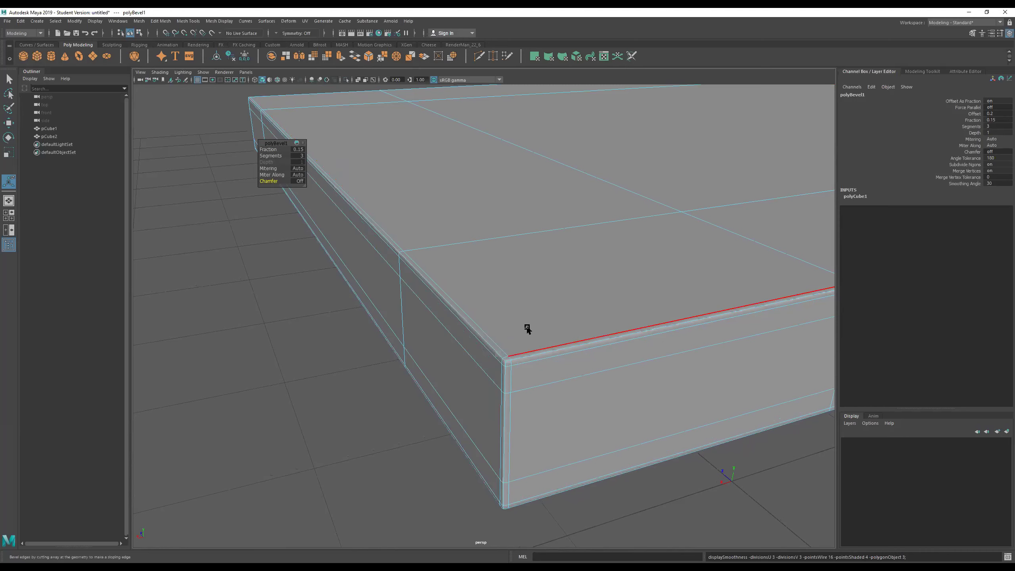
key("1")
key("3")
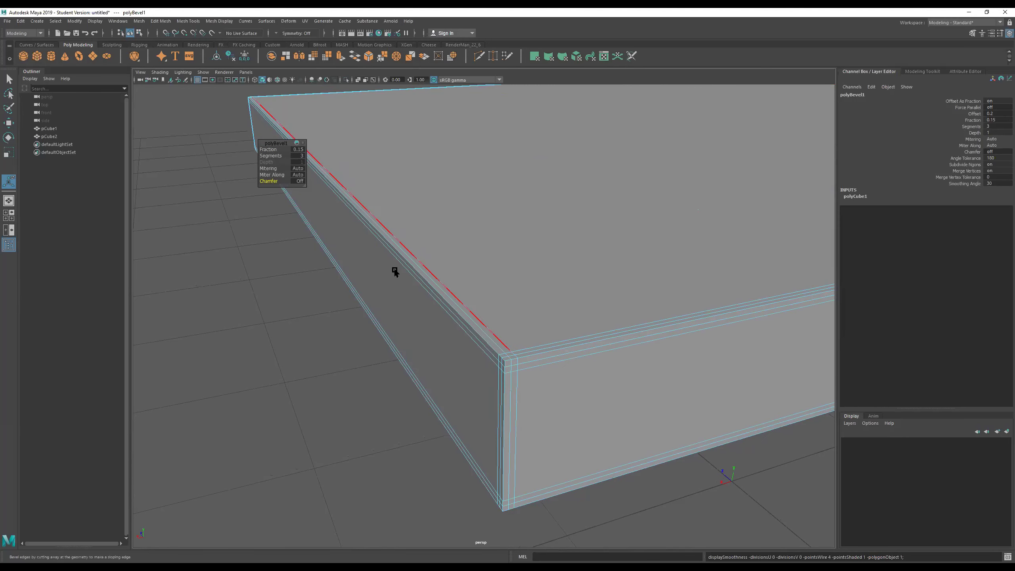
Turn the bevel's chamfer back on and check the slab in smooth preview and normal display.
left_click(300, 181)
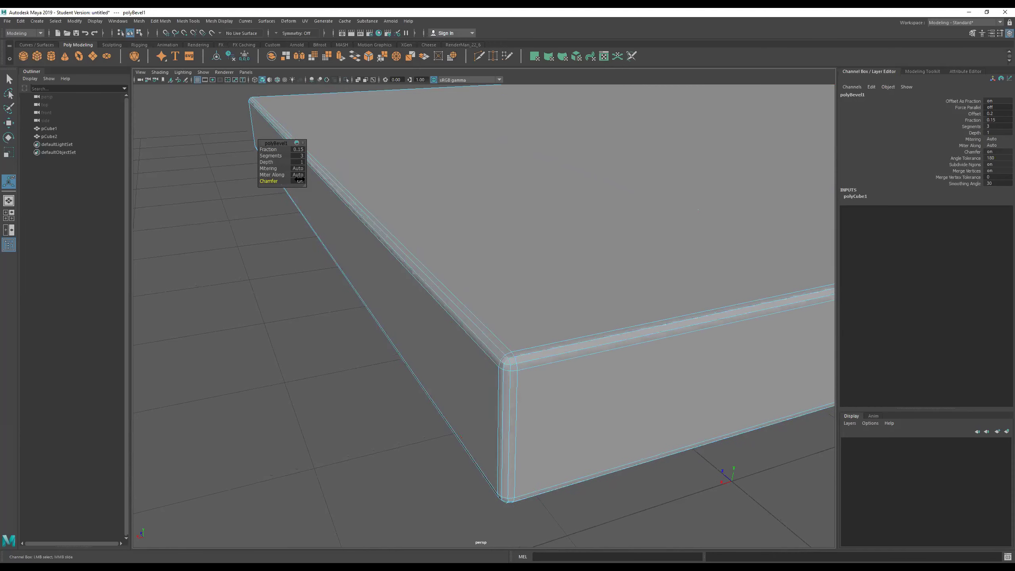
key("3")
key("1")
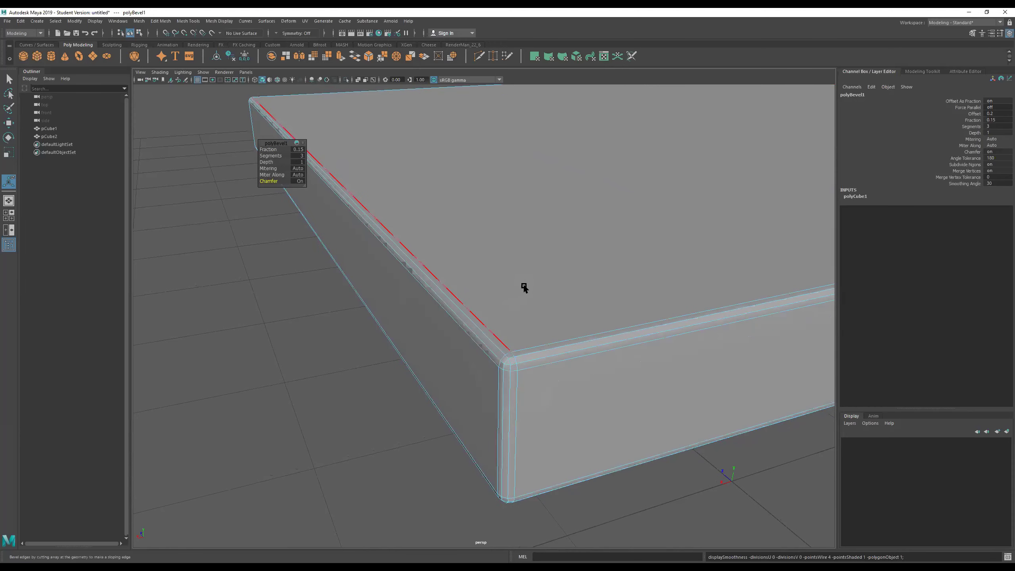
left_click_drag(528, 258, 503, 277, "alt")
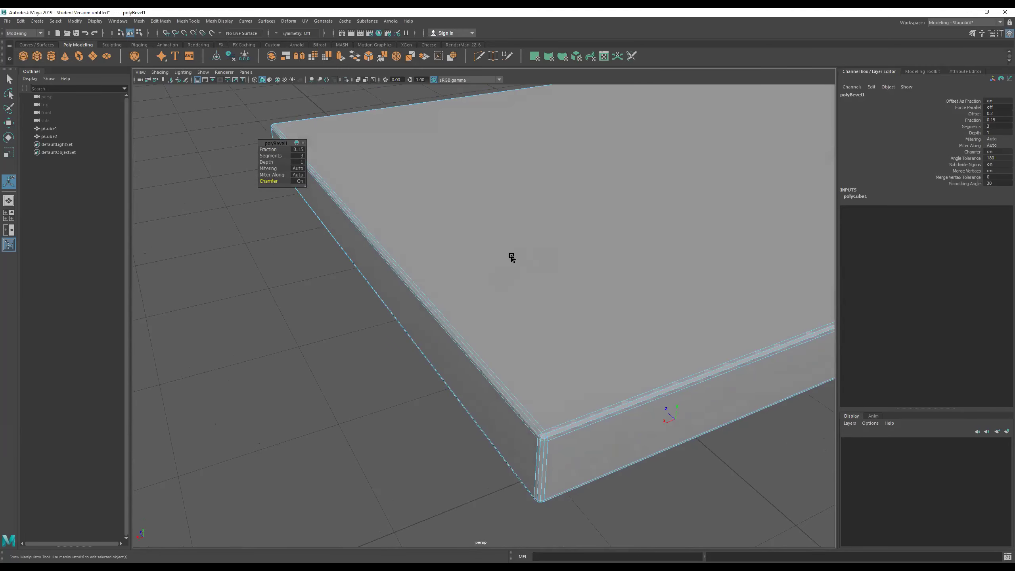
Leave the bevel settings and return the beveled slab to object mode.
key("q")
right_click_drag(513, 257, 331, 294, "alt")
left_click_drag(510, 290, 544, 265, "alt")
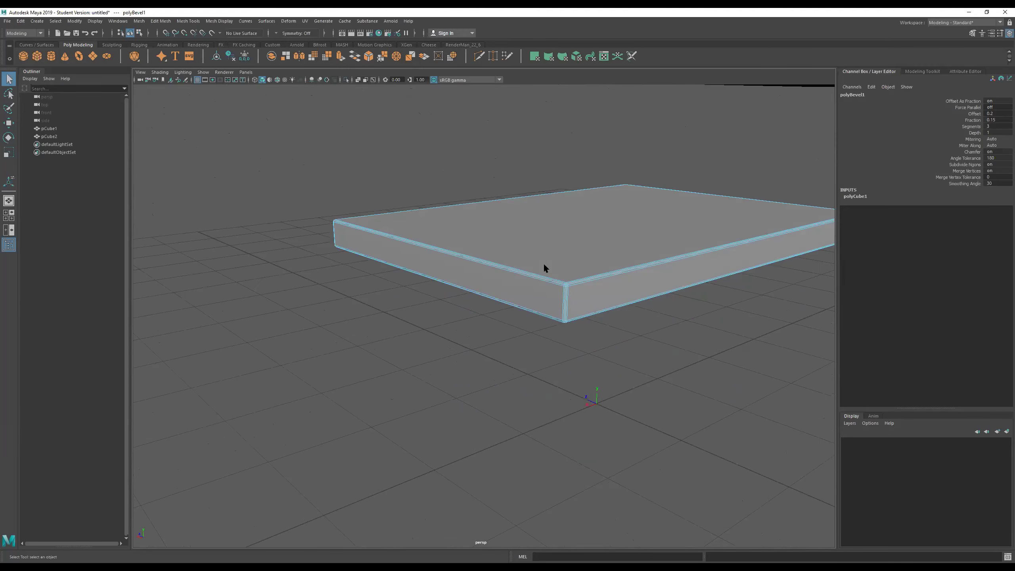
right_click_drag(545, 264, 722, 151)
right_click_drag(607, 192, 444, 227, "alt")
left_click_drag(444, 226, 590, 259, "alt")
Select the beveled slab and inspect its edges from several angles.
left_click(731, 262)
left_click_drag(732, 264, 673, 261, "alt")
left_click(564, 294)
left_click_drag(550, 304, 529, 316, "alt")
right_click_drag(529, 316, 694, 296, "alt")
left_click_drag(703, 295, 574, 284, "alt")
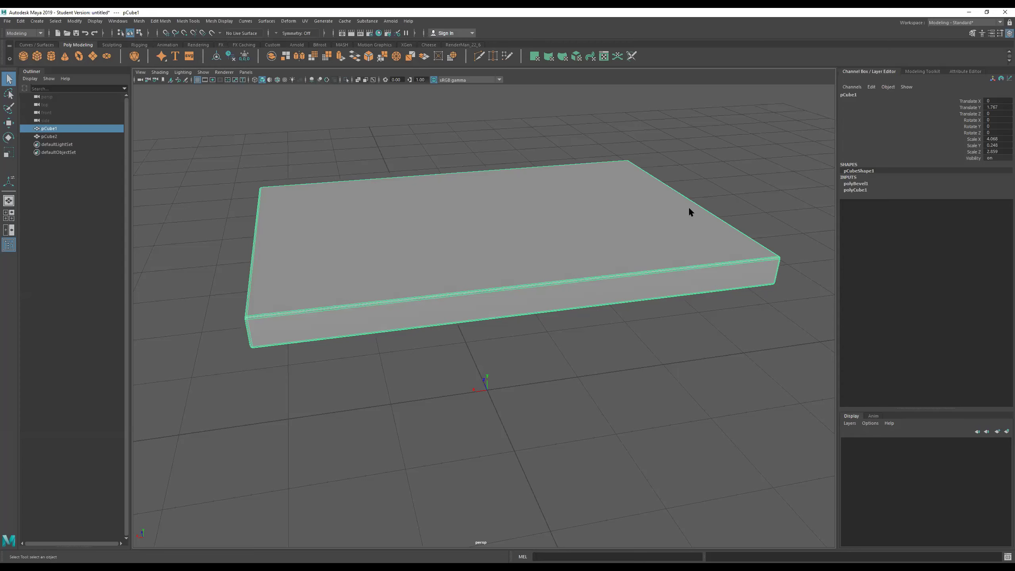
left_click_drag(568, 307, 589, 312, "alt")
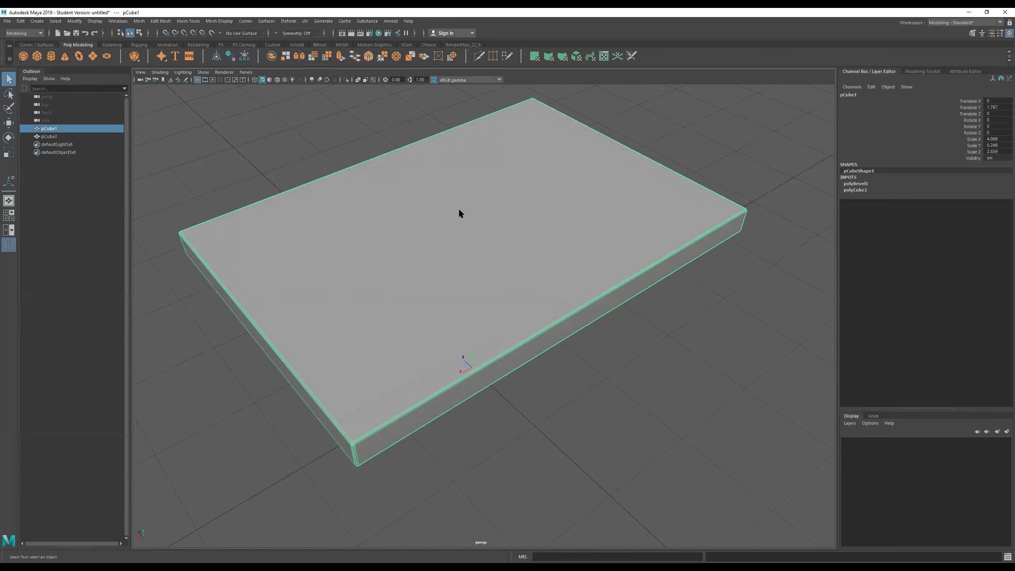
Switch the beveled slab to edge component selection.
left_click_drag(459, 208, 452, 201, "alt")
right_click(443, 218)
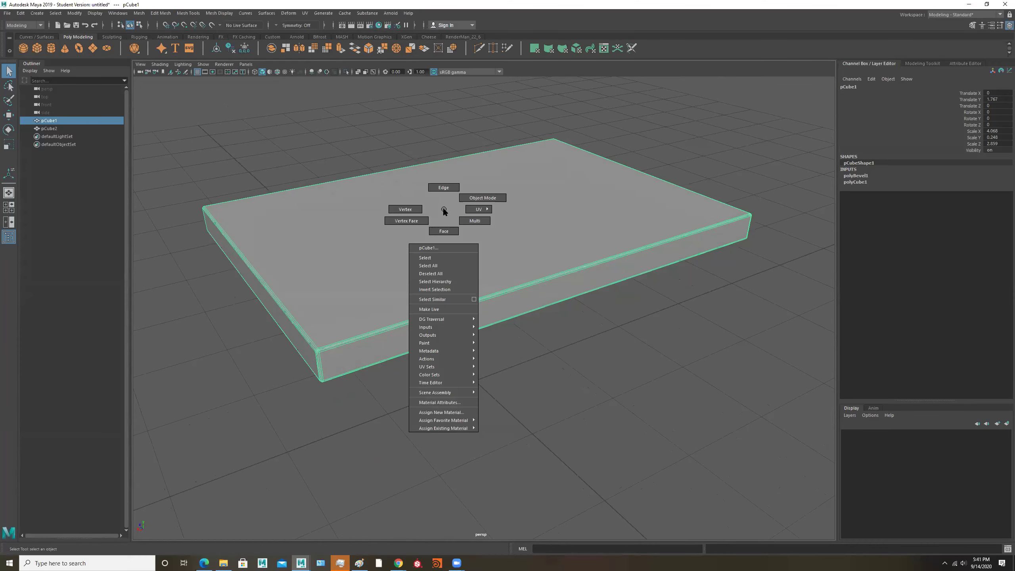
right_click_drag(436, 128, 436, 128)
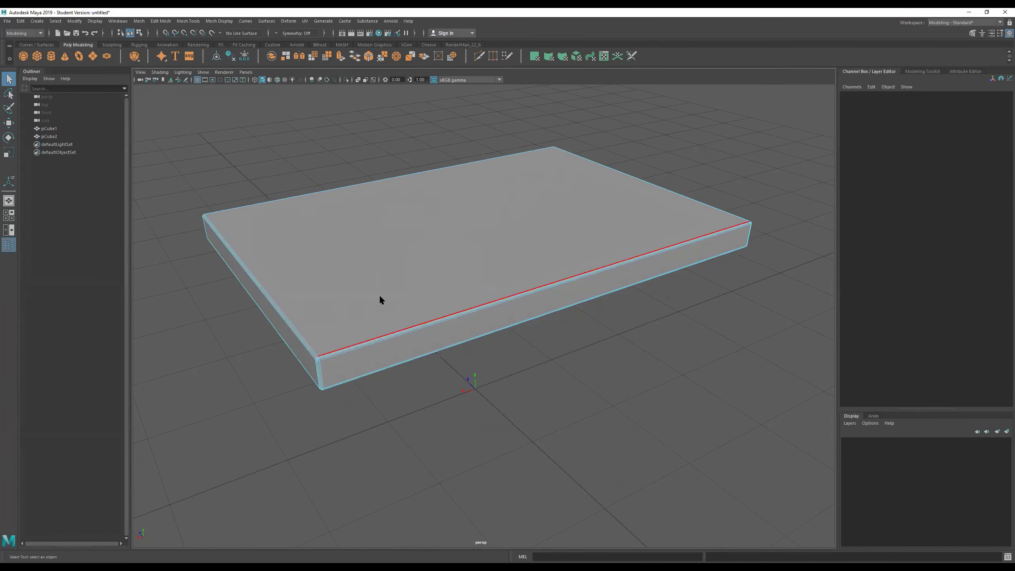
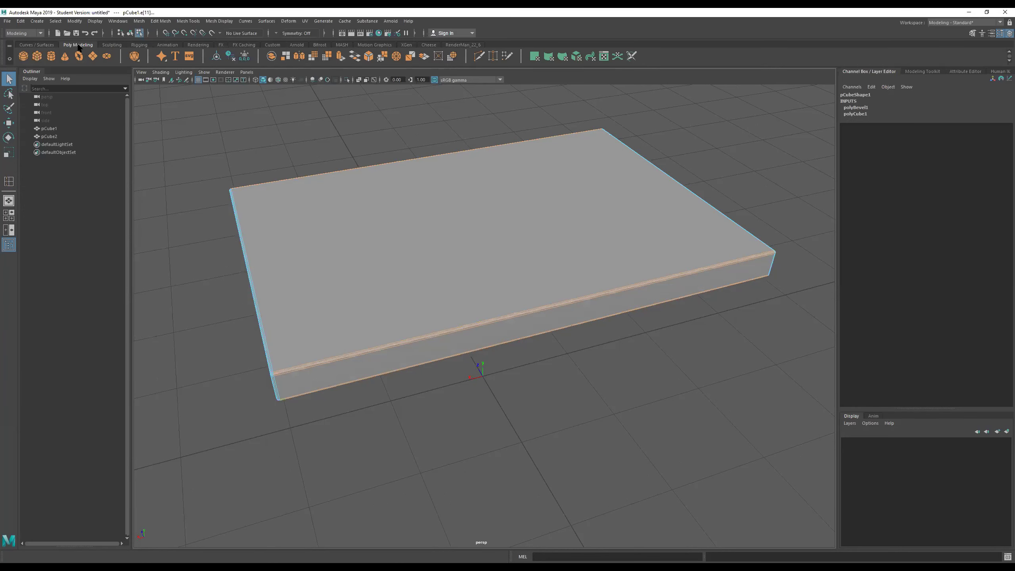
Try to insert an edge loop across the beveled slab with the Multi-Cut tool.
left_click(190, 22)
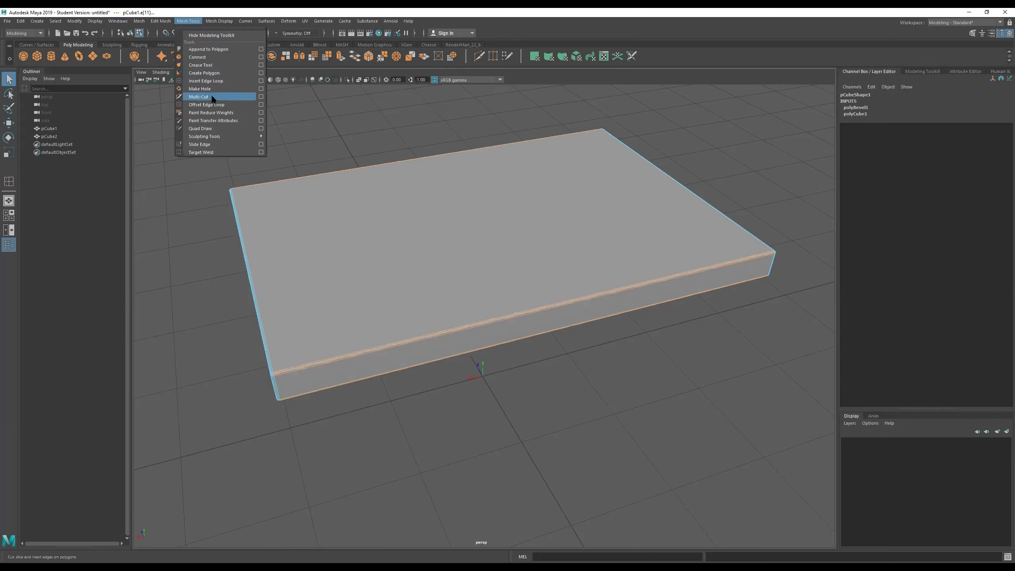
left_click(591, 24)
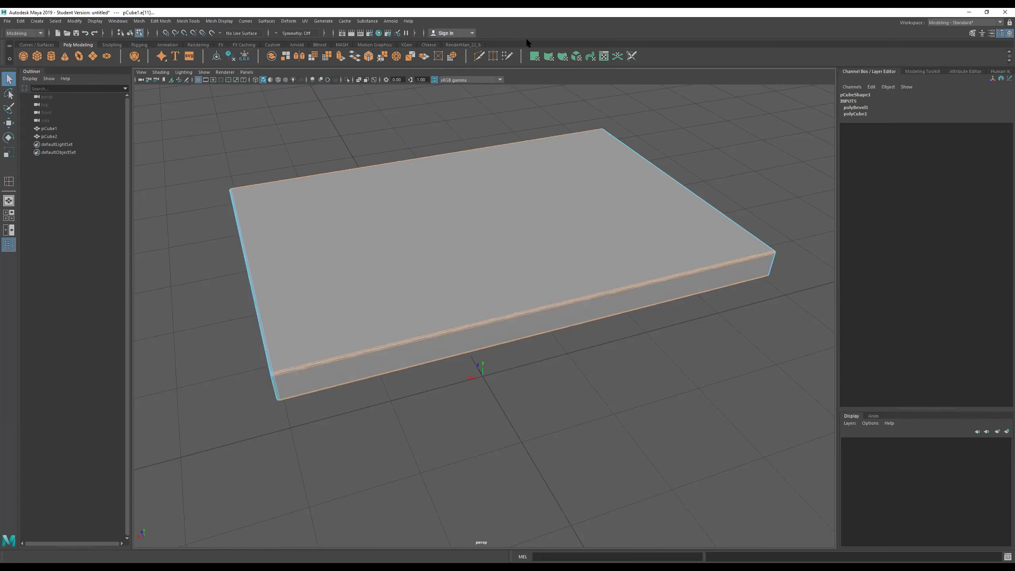
left_click(478, 55)
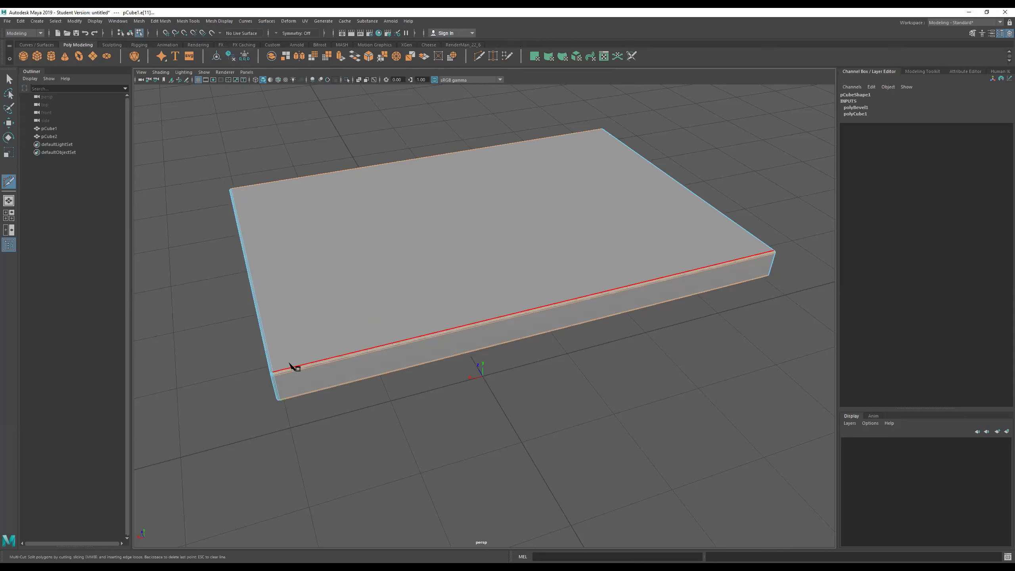
scroll(301, 362, "up", 5)
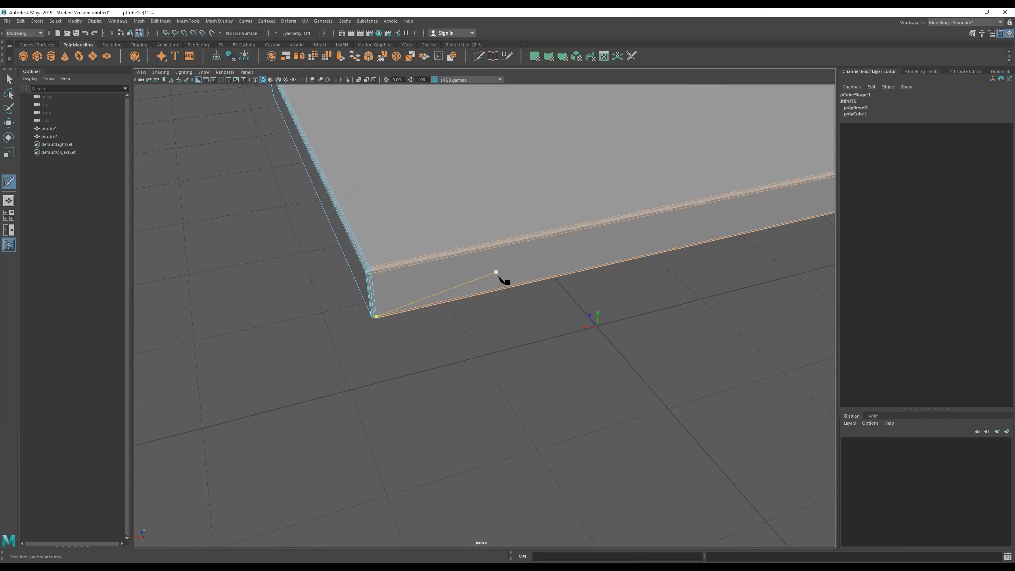
left_click_drag(437, 295, 469, 261, "alt")
middle_click_drag(468, 250, 428, 341, "alt")
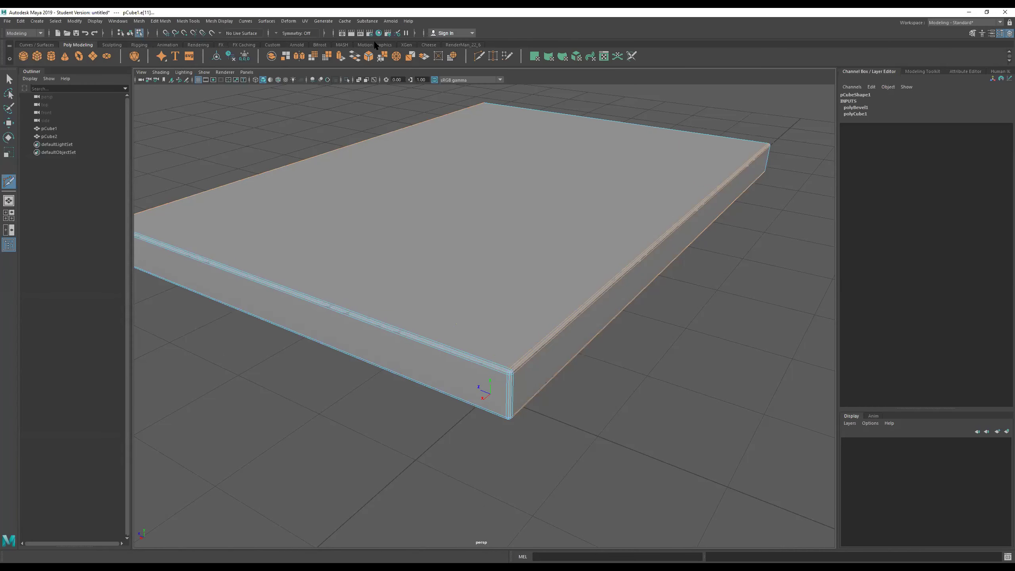
left_click_drag(558, 414, 601, 363, "alt")
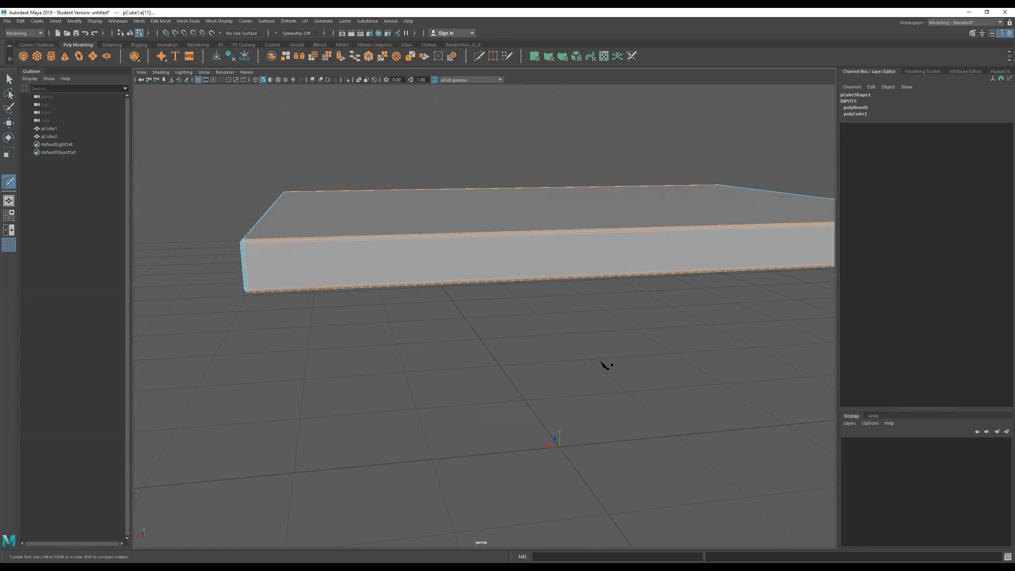
left_click_drag(604, 365, 390, 294, "alt")
left_click_drag(389, 347, 456, 329, "alt")
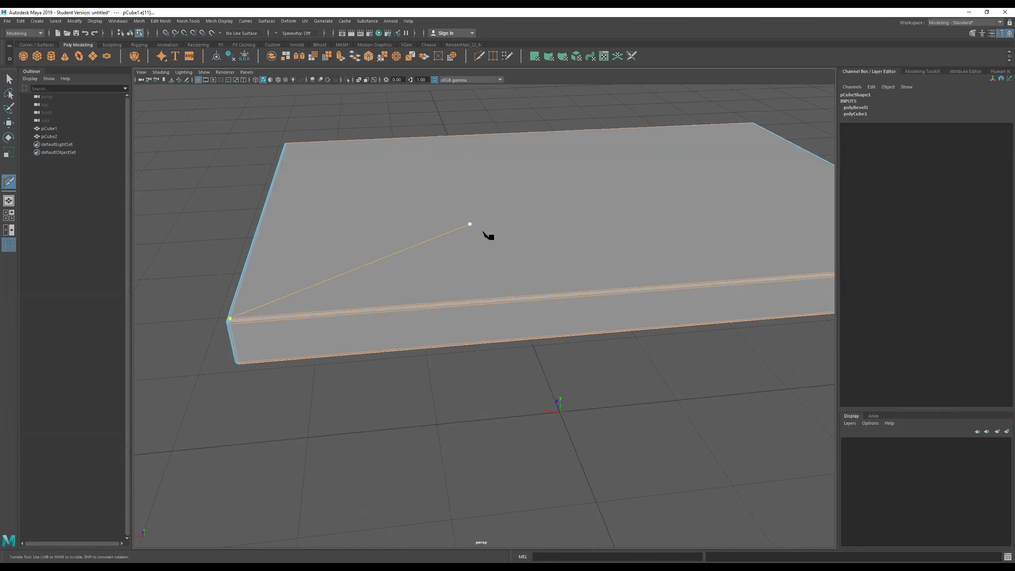
left_click_drag(483, 229, 517, 235, "alt")
left_click(517, 265)
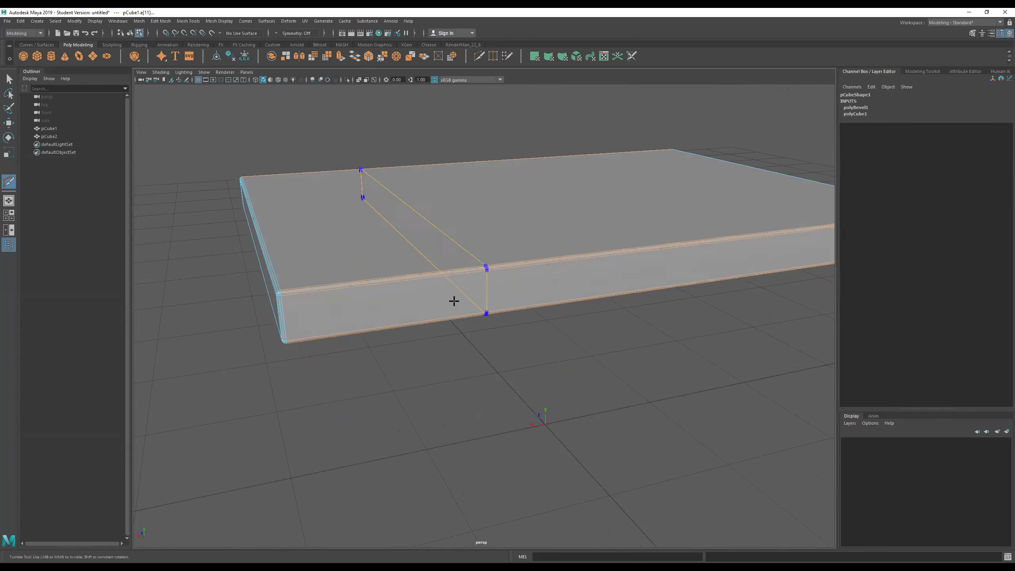
Inspect the slab's beveled corner up close and from a distance, and leave the Multi-Cut tool.
left_click_drag(476, 302, 502, 337, "alt")
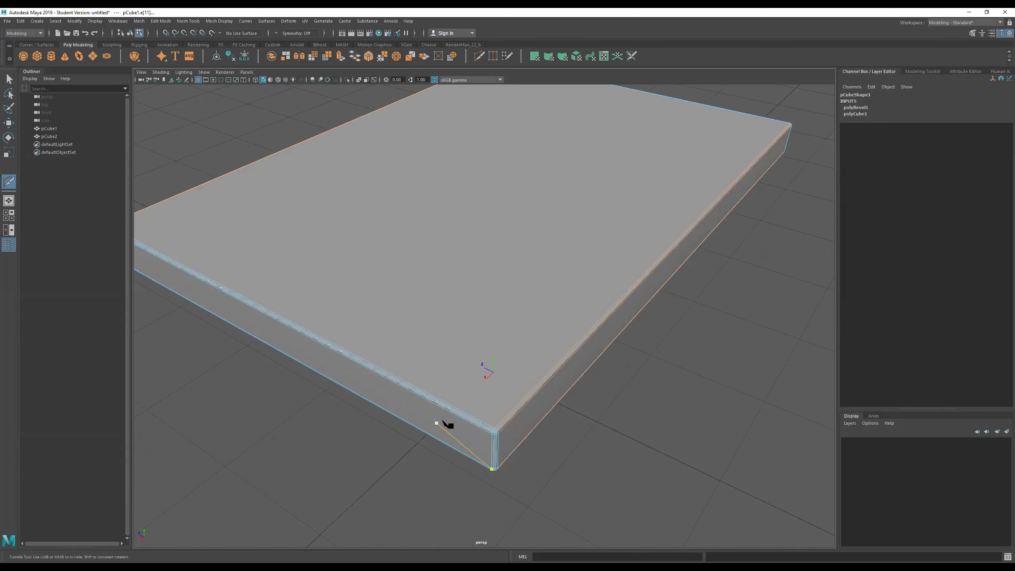
left_click_drag(455, 424, 424, 358, "alt")
right_click_drag(423, 359, 641, 307, "alt")
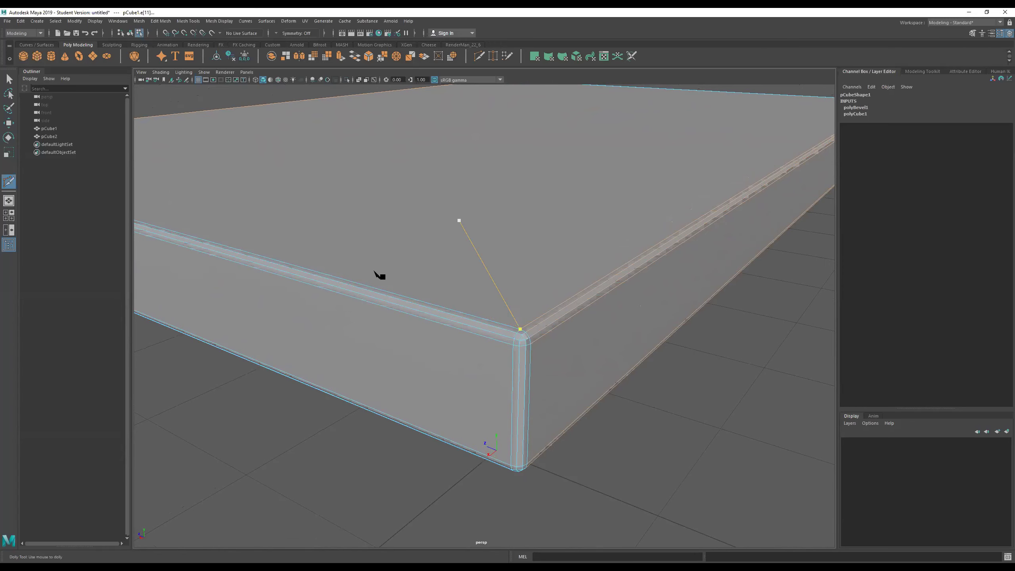
right_click_drag(495, 242, 264, 292, "alt")
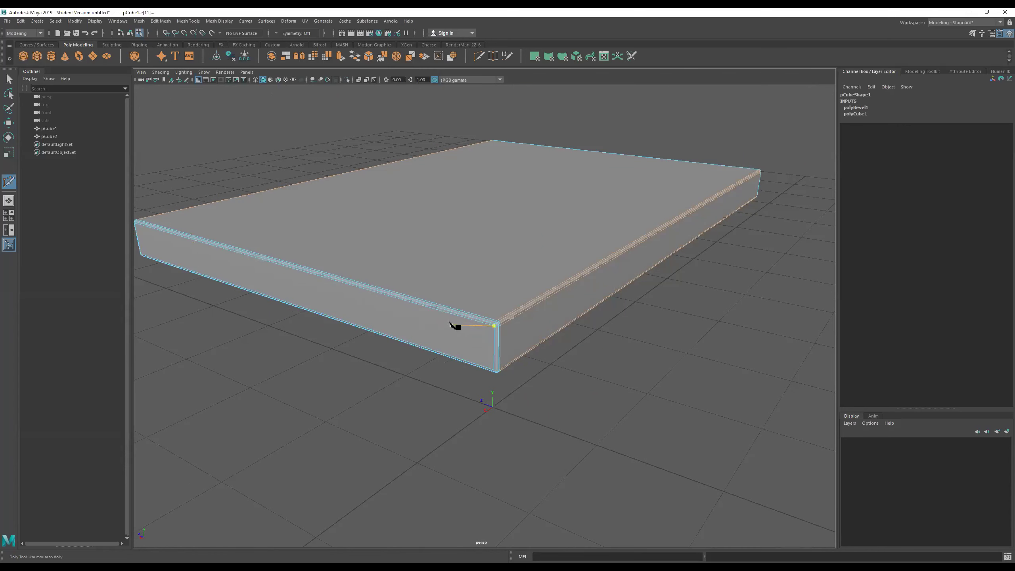
key("q")
Create a polygon cylinder and move it beside the slabs, to about 2.819 in Y and -6.392 in Z.
middle_click_drag(487, 319, 473, 281, "alt")
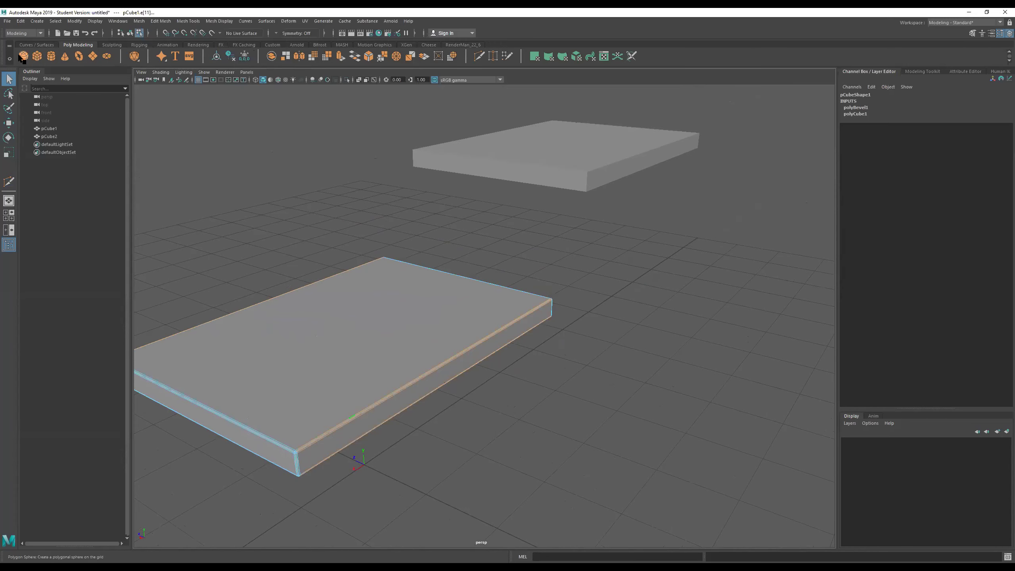
left_click(51, 56)
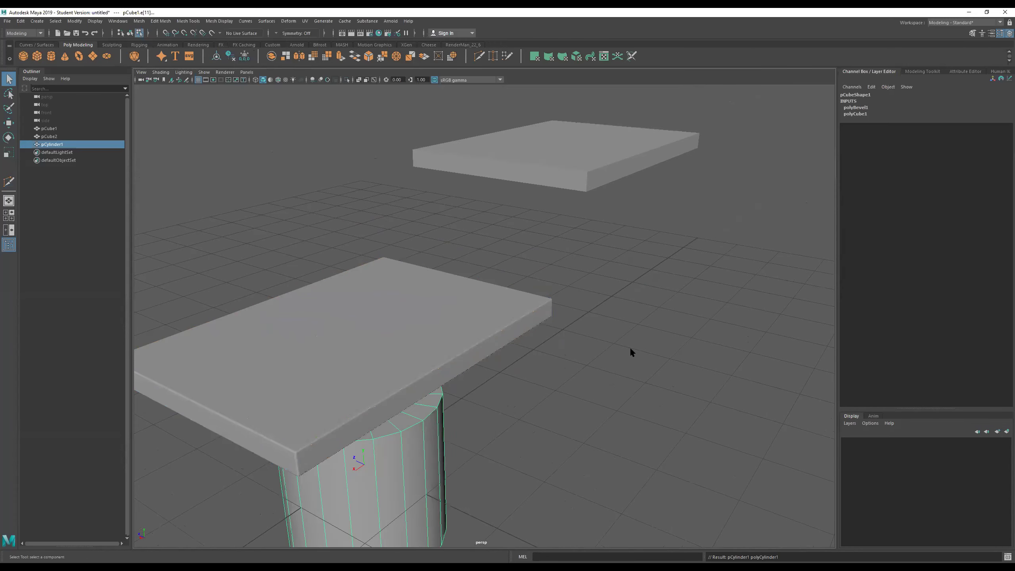
key("w")
scroll(380, 400, "down", 4)
left_click_drag(419, 354, 679, 347)
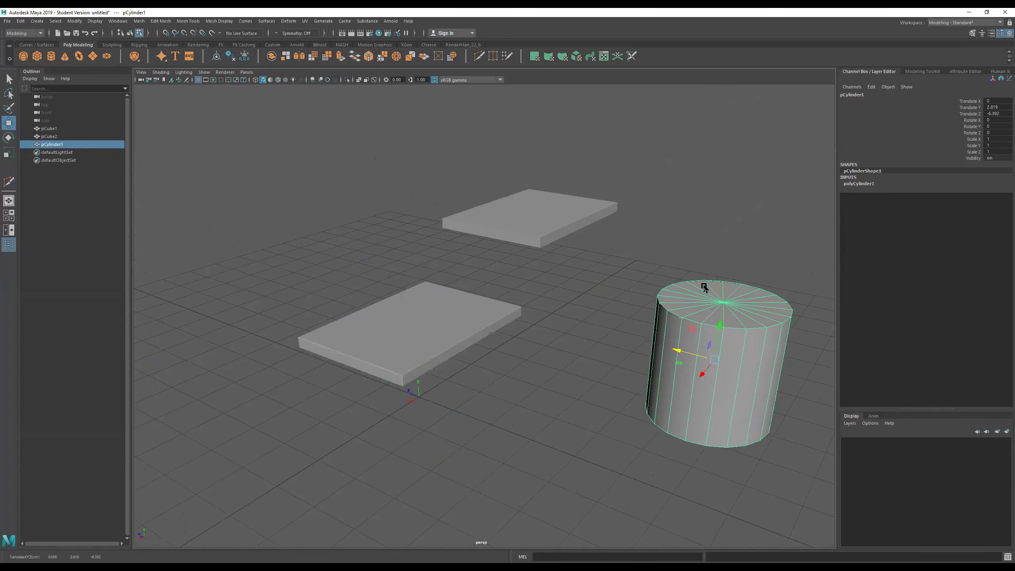
Activate Multi-Cut on the cylinder and preview a horizontal edge loop around its side.
middle_click_drag(720, 290, 628, 240, "alt")
scroll(648, 299, "up", 2)
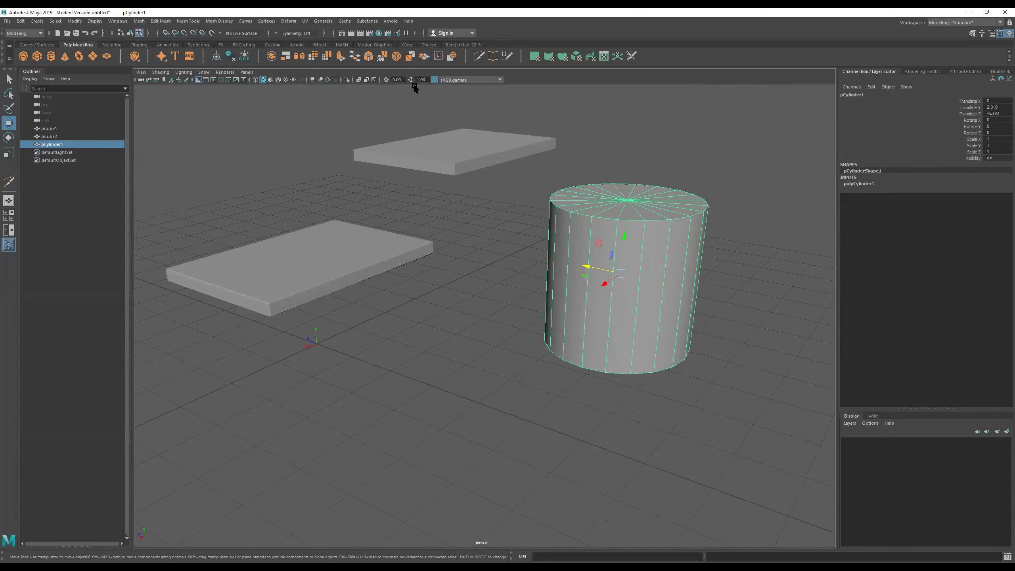
left_click(479, 57)
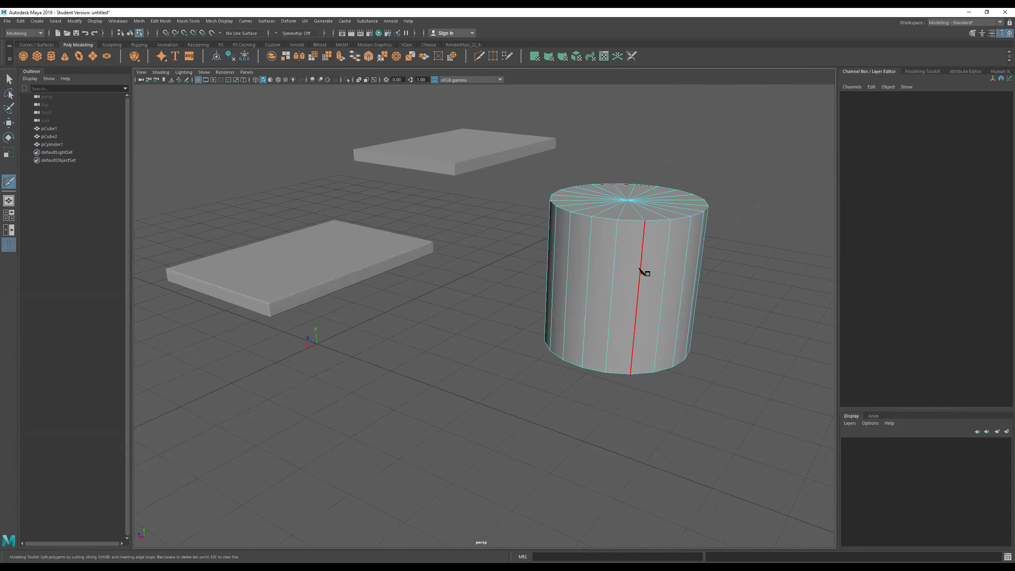
left_click(617, 220)
scroll(625, 234, "up", 1)
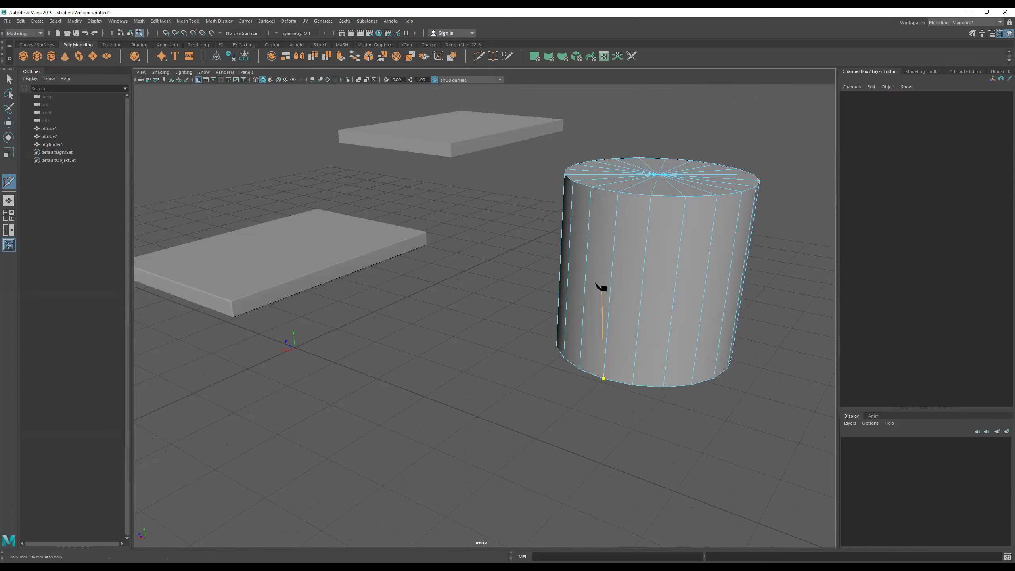
mouse_move(657, 295)
left_mouse_down("alt")
mouse_move(676, 285)
mouse_move(656, 296)
left_mouse_up("alt")
middle_click_drag(661, 276, 680, 303, "alt")
scroll(662, 296, "down", 1)
left_click_drag(662, 296, 625, 306, "alt")
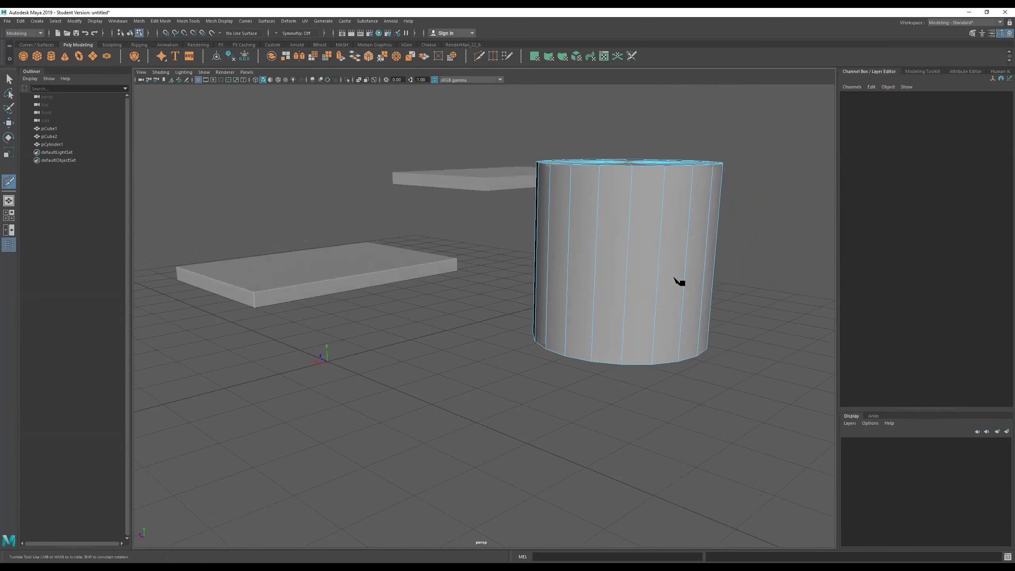
middle_click_drag(675, 281, 686, 271, "alt")
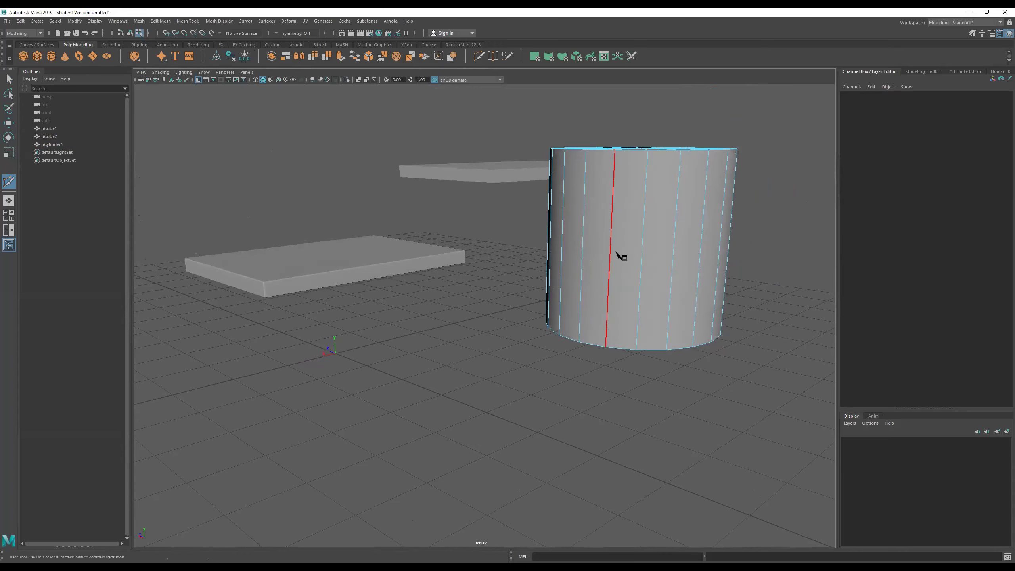
mouse_move(646, 268)
left_mouse_down("alt")
mouse_move(650, 254)
mouse_move(637, 259)
left_mouse_up("alt")
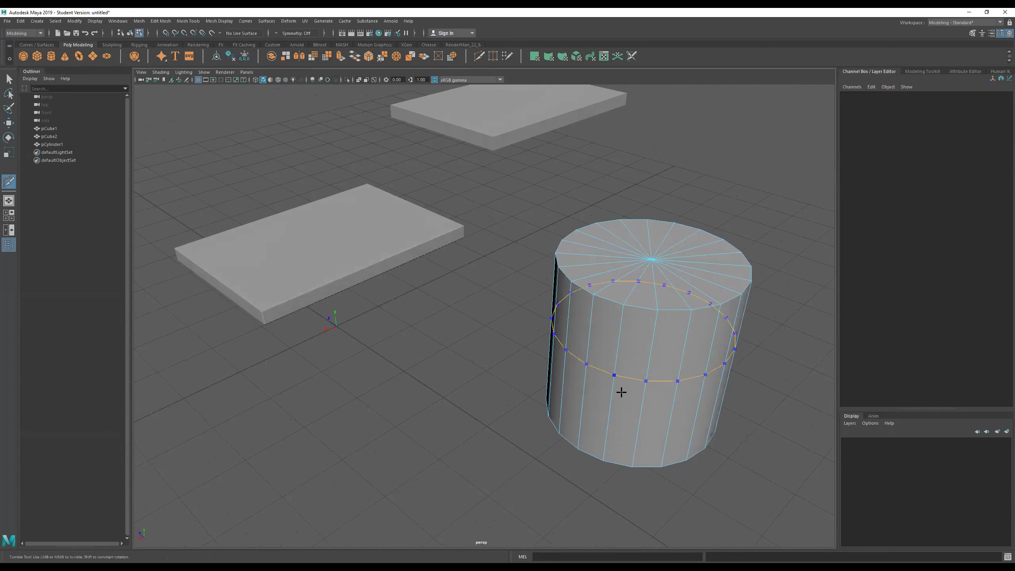
left_click_drag(642, 369, 653, 347, "alt")
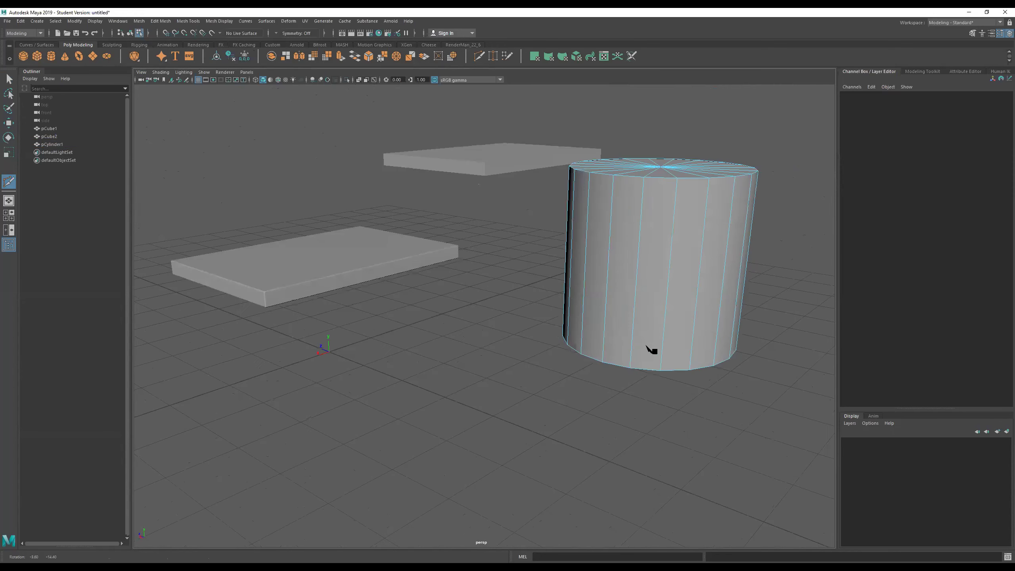
Insert seven horizontal edge loops at different heights around the cylinder's side and leave the Multi-Cut tool.
left_click(676, 227, "ctrl")
left_click(665, 292, "ctrl")
left_click(663, 324, "ctrl")
left_click(673, 257, "ctrl")
left_click(668, 207, "ctrl")
left_click_drag(573, 282, 354, 242, "alt")
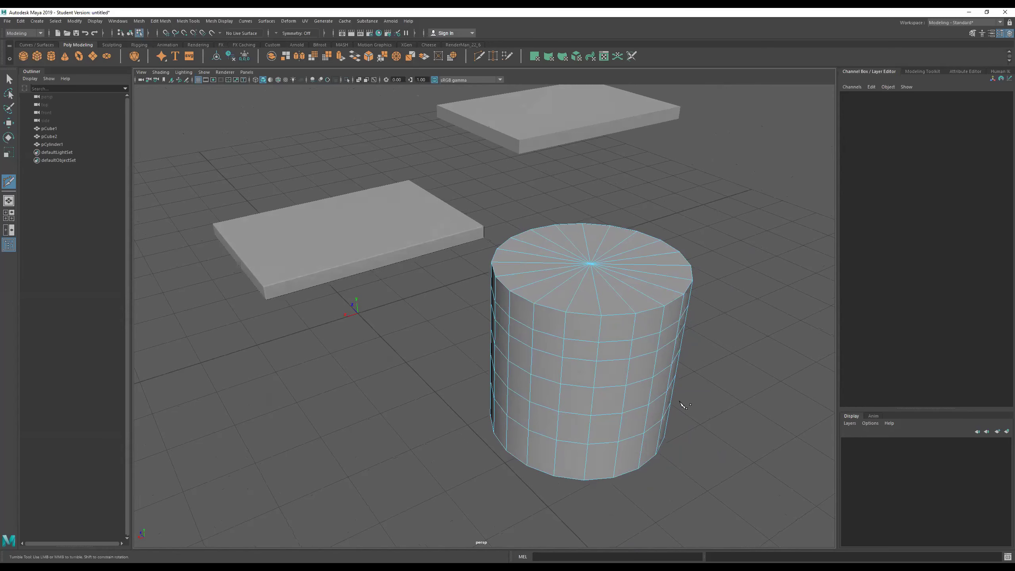
left_click_drag(683, 404, 700, 394, "alt")
middle_click_drag(691, 240, 675, 216, "alt")
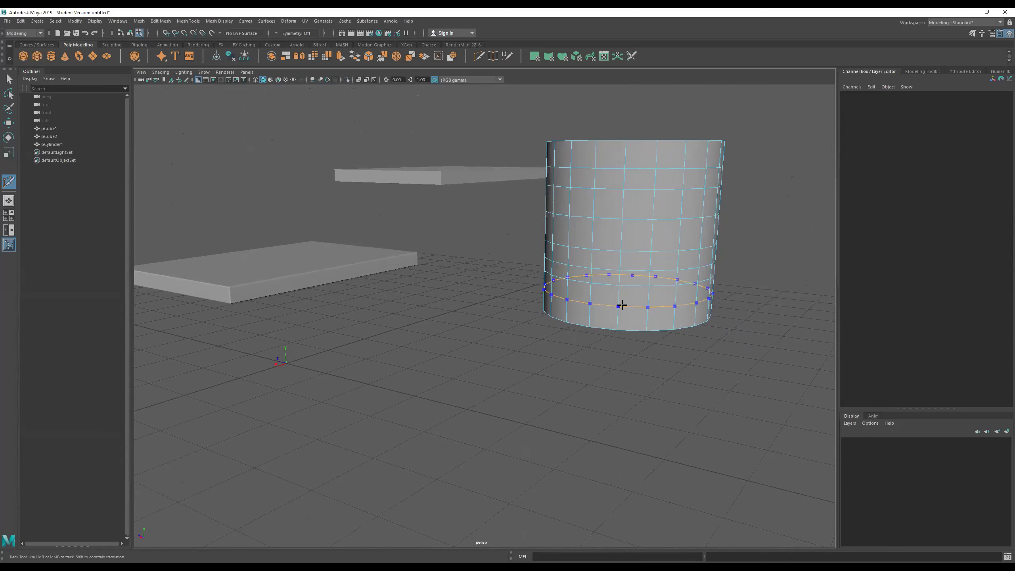
left_click(622, 304, "ctrl")
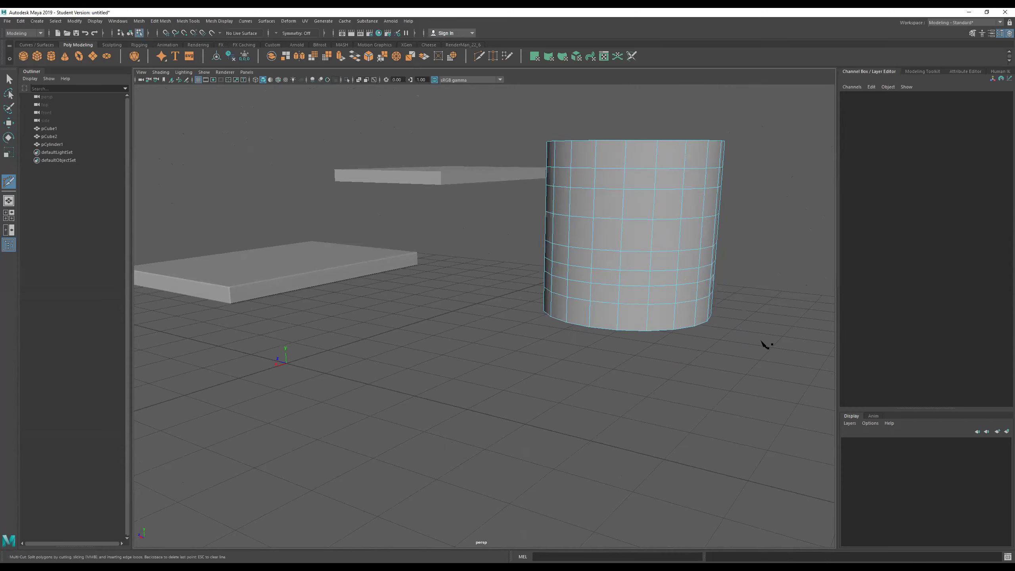
key("q")
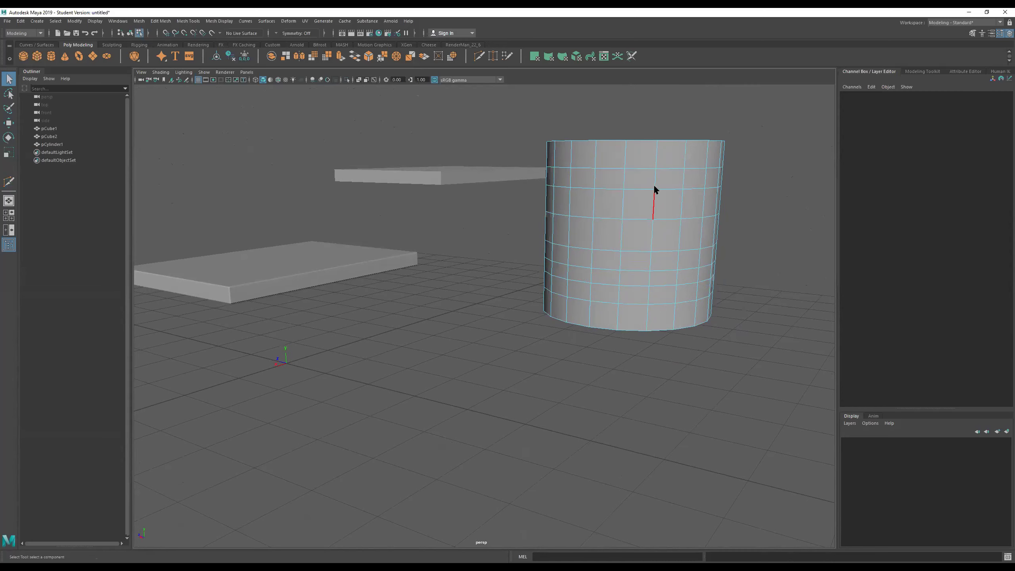
Select an upper edge loop on the cylinder, inspect the mesh, and return the cylinder to object mode.
left_click(645, 173)
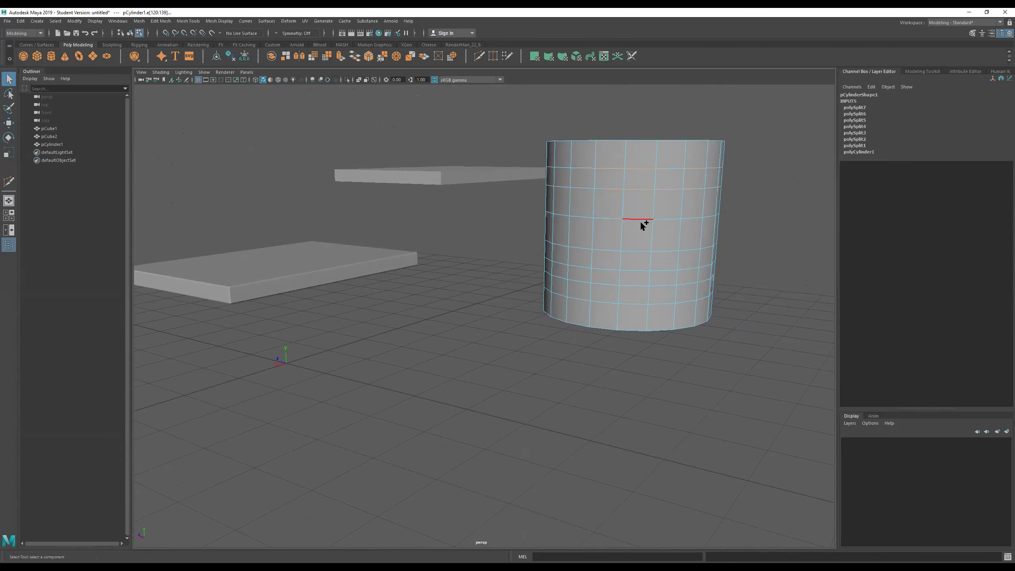
left_click_drag(643, 218, 665, 222, "alt")
middle_click_drag(665, 223, 570, 246, "alt")
right_click_drag(570, 246, 690, 269, "alt")
mouse_move(550, 258)
left_mouse_down("alt")
mouse_move(558, 252)
mouse_move(539, 259)
left_mouse_up("alt")
right_click_drag(521, 249, 667, 187)
right_click_drag(520, 234, 458, 262, "alt")
middle_click_drag(455, 263, 464, 259, "alt")
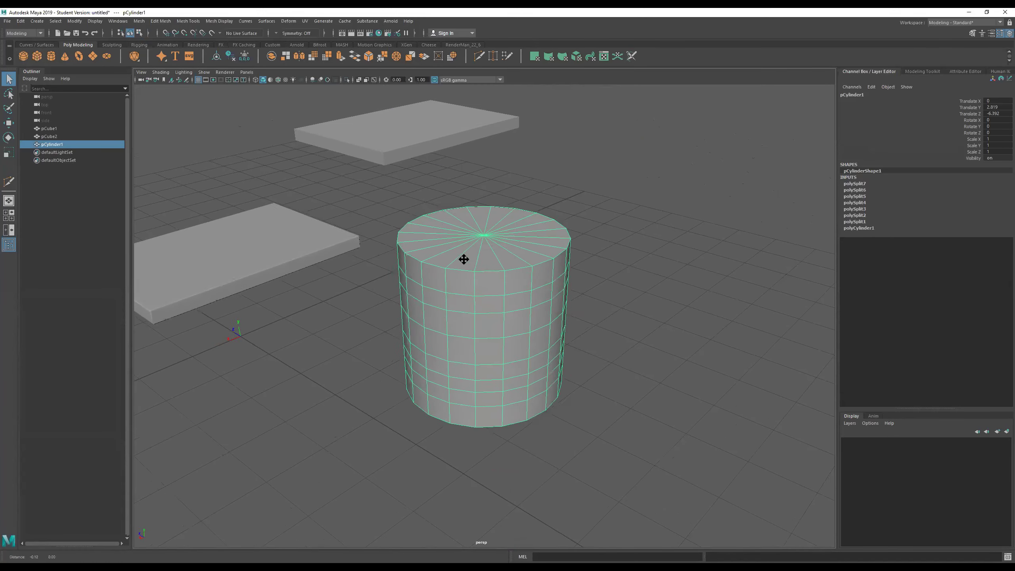
right_click_drag(517, 268, 359, 240, "alt")
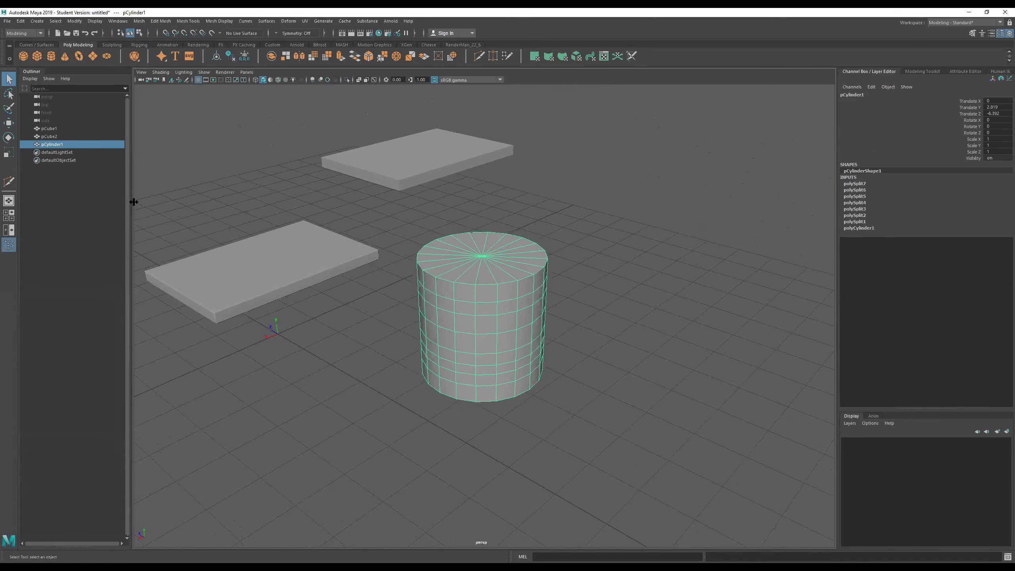
Create a second polygon cylinder and move it beside the first, to about -9.163 in Z.
left_click(51, 56)
key("w")
left_click_drag(260, 320, 619, 403)
left_click_drag(619, 502, 651, 332)
Switch the first cylinder to edge selection and delete its topmost and bottommost inserted edge loops.
left_click_drag(539, 392, 564, 351, "alt")
left_click(530, 282)
left_click_drag(529, 281, 545, 266, "alt")
right_click_drag(545, 266, 587, 253, "alt")
right_click_drag(550, 295, 579, 116)
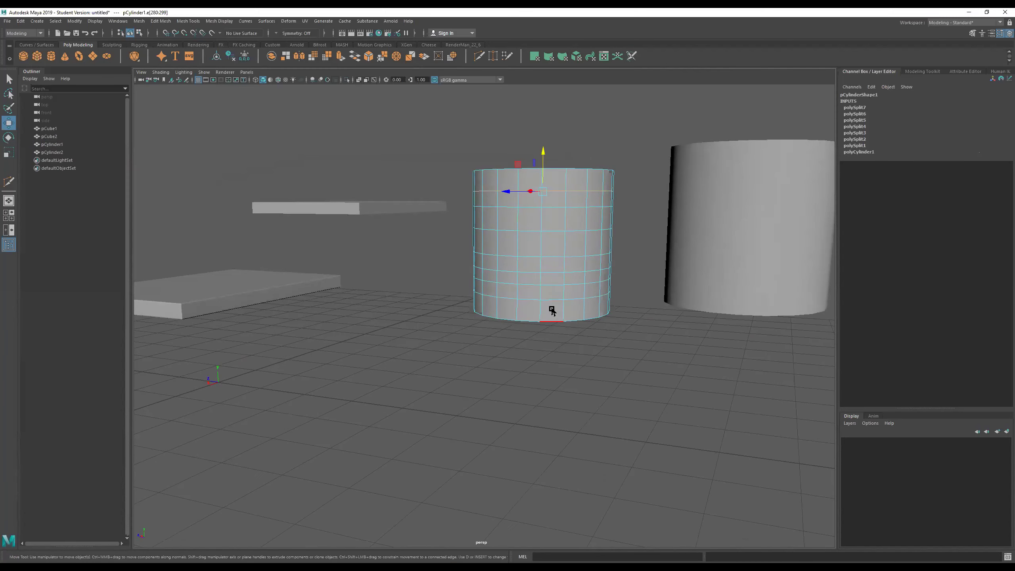
double_click(550, 290)
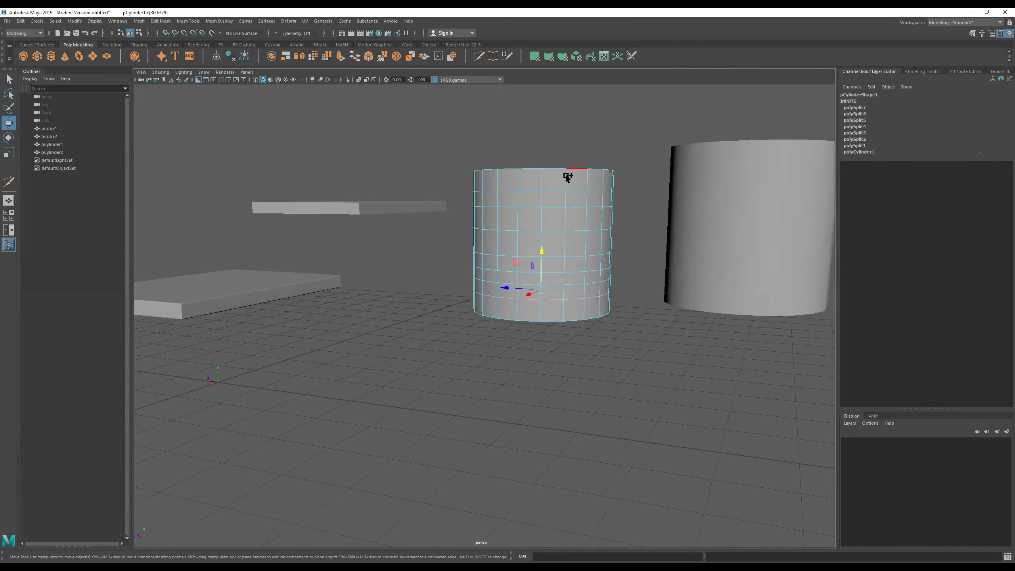
double_click(557, 191)
right_click_drag(558, 190, 502, 199, "shift")
right_click_drag(553, 180, 600, 223, "alt")
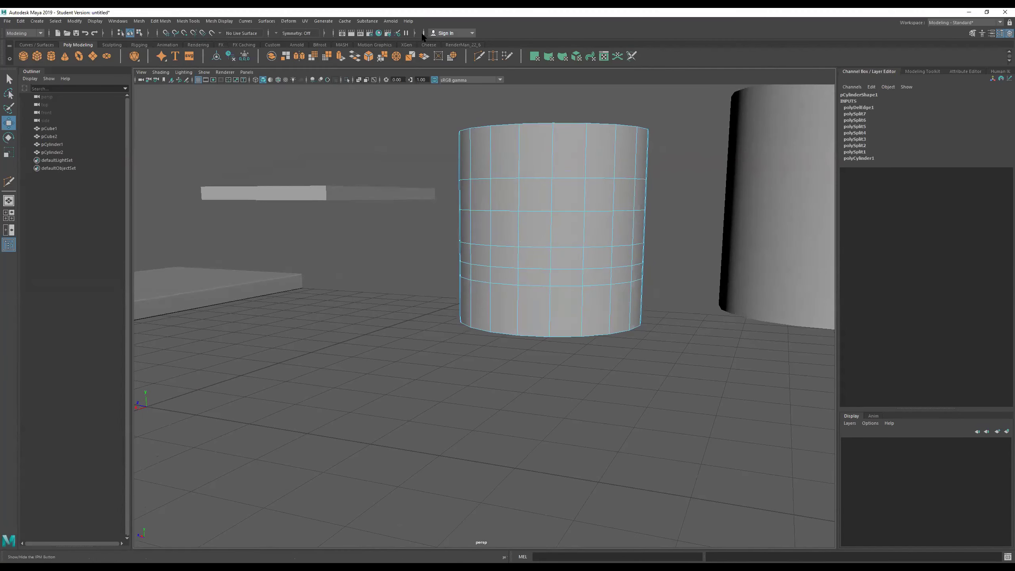
Insert new edge loops near the first cylinder's top and bottom with Multi-Cut and return it to object mode.
left_click(478, 57)
left_click(534, 150, "ctrl")
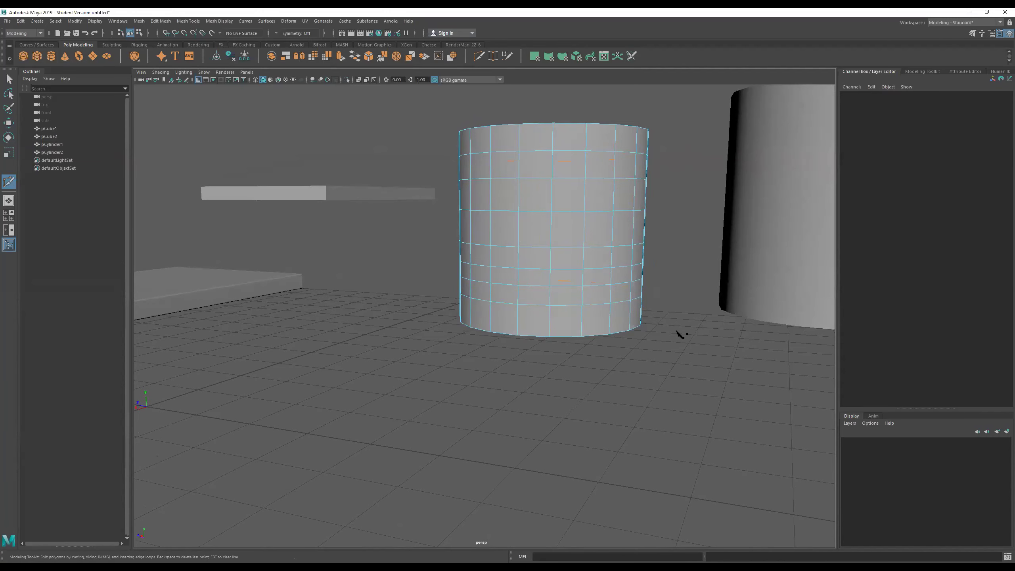
right_click_drag(680, 335, 607, 344, "alt")
left_click_drag(603, 158, 513, 246, "alt")
key("q")
right_click_drag(542, 229, 713, 148)
Select the uncut second cylinder, look over the Modeling Toolkit's tools, and return to the cylinder's channel attributes.
left_click(575, 229)
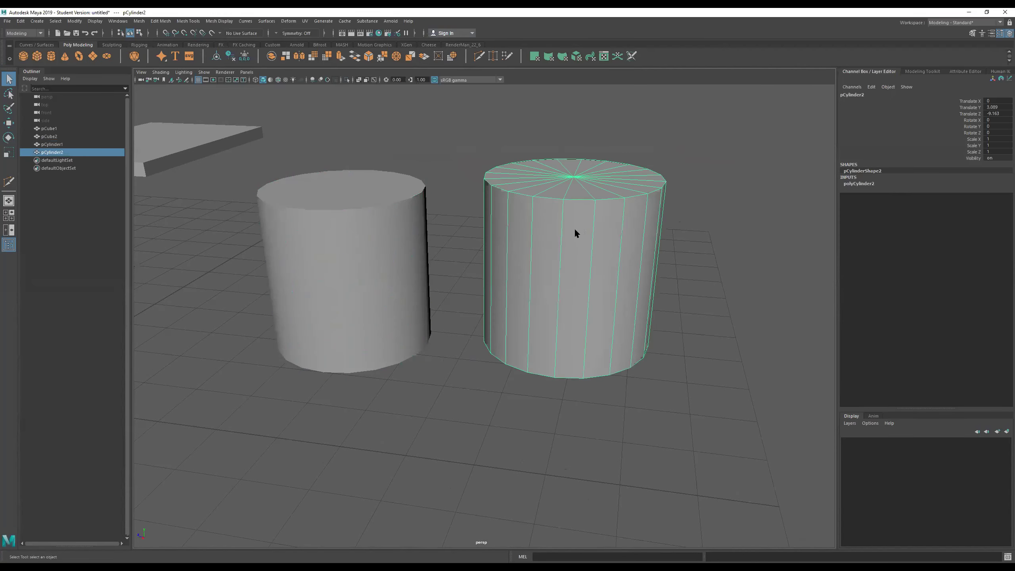
left_click(921, 72)
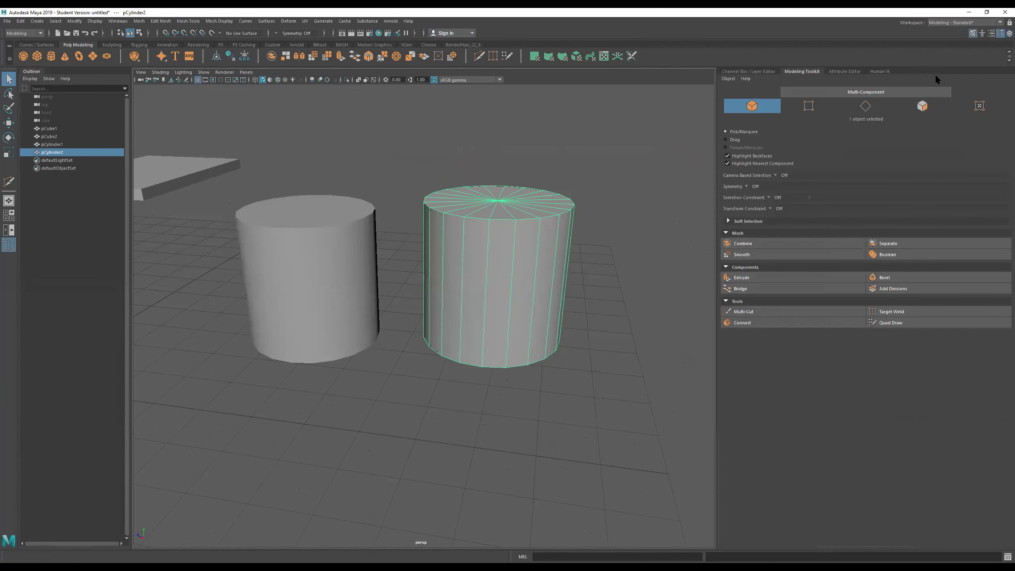
left_click(756, 72)
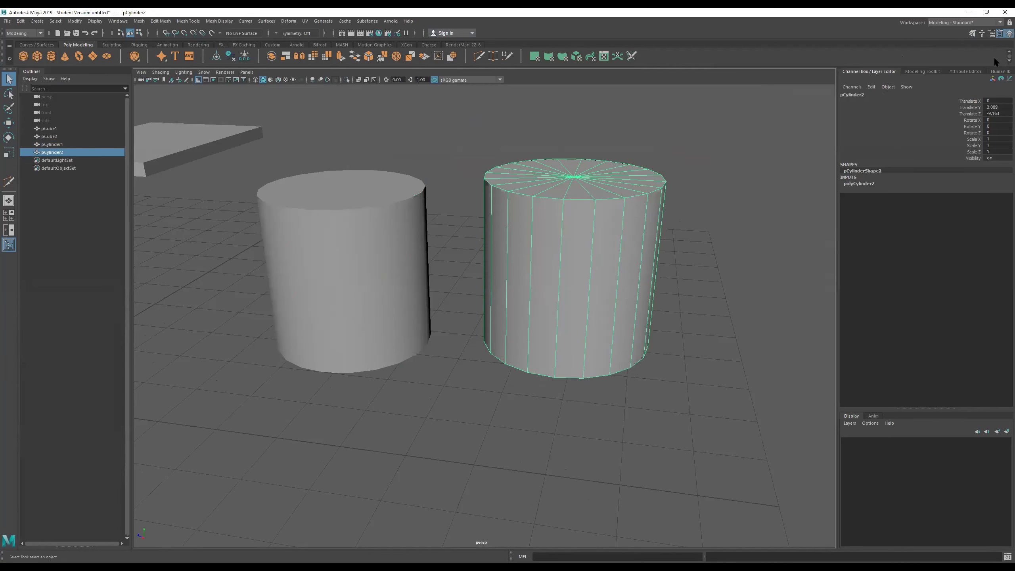
Open the second cylinder's polyCylinder2 construction attributes and set its axis subdivisions to 32.
left_click(974, 71)
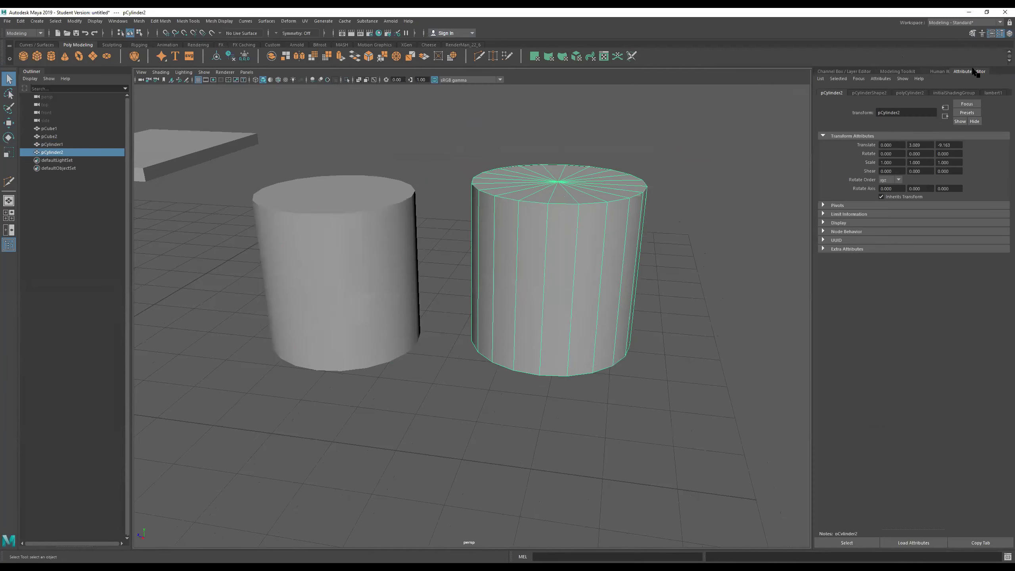
left_click(872, 93)
left_click(911, 93)
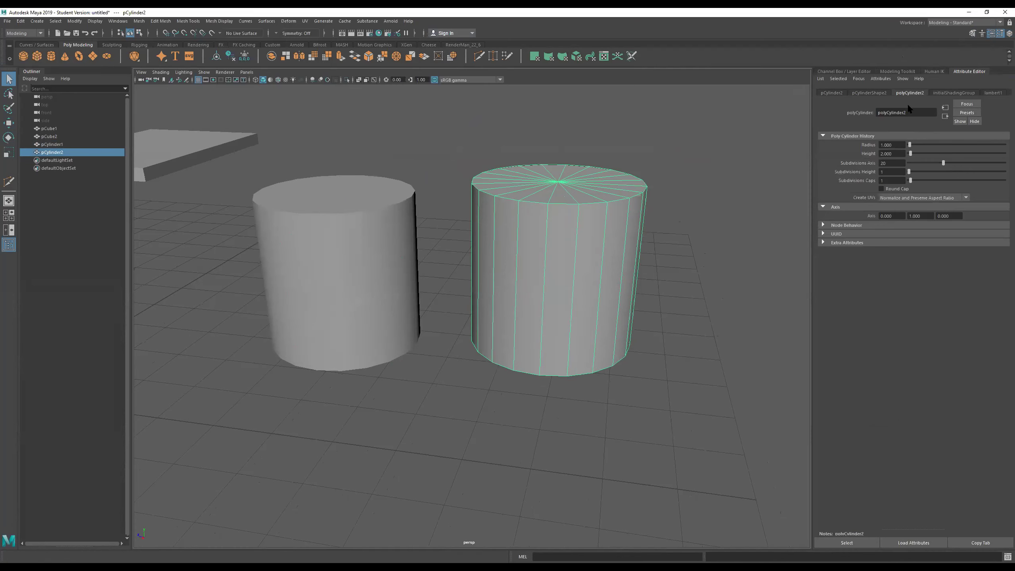
left_click_drag(640, 240, 644, 227, "alt")
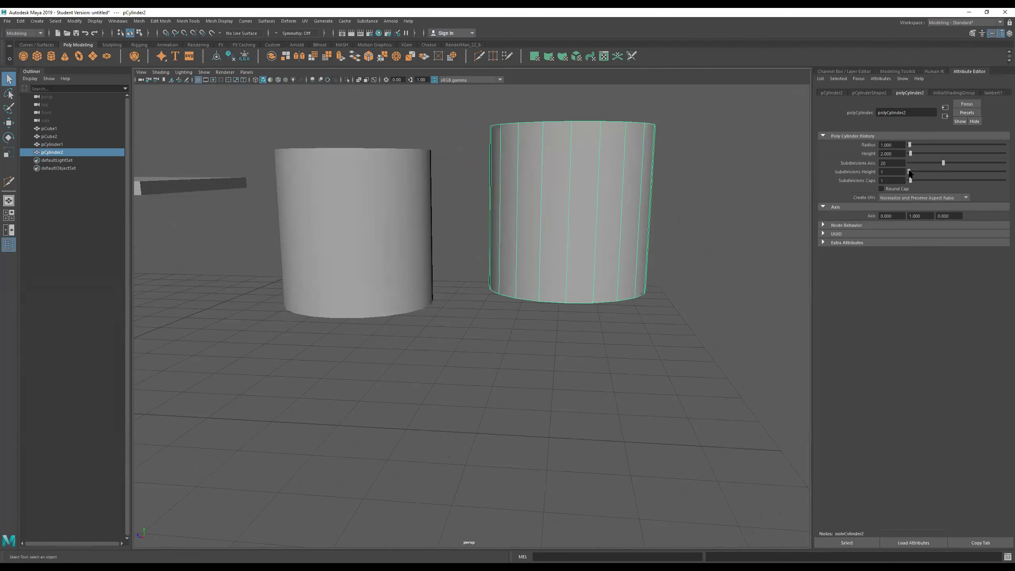
mouse_move(916, 173)
left_mouse_down()
mouse_move(929, 172)
mouse_move(910, 173)
left_mouse_up()
left_click_drag(944, 162, 961, 165)
left_click_drag(622, 179, 616, 199, "alt")
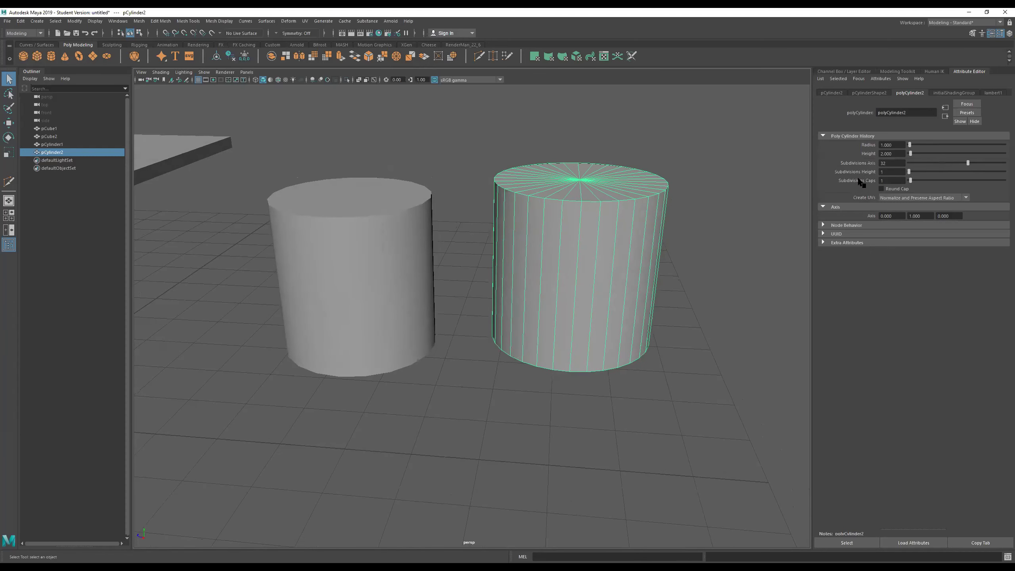
Try lowering the vertices along one side of the second cylinder's top rim by about 0.2 units.
left_click_drag(631, 265, 632, 262, "alt")
middle_click_drag(634, 228, 615, 240, "alt")
right_click_drag(615, 240, 650, 230, "alt")
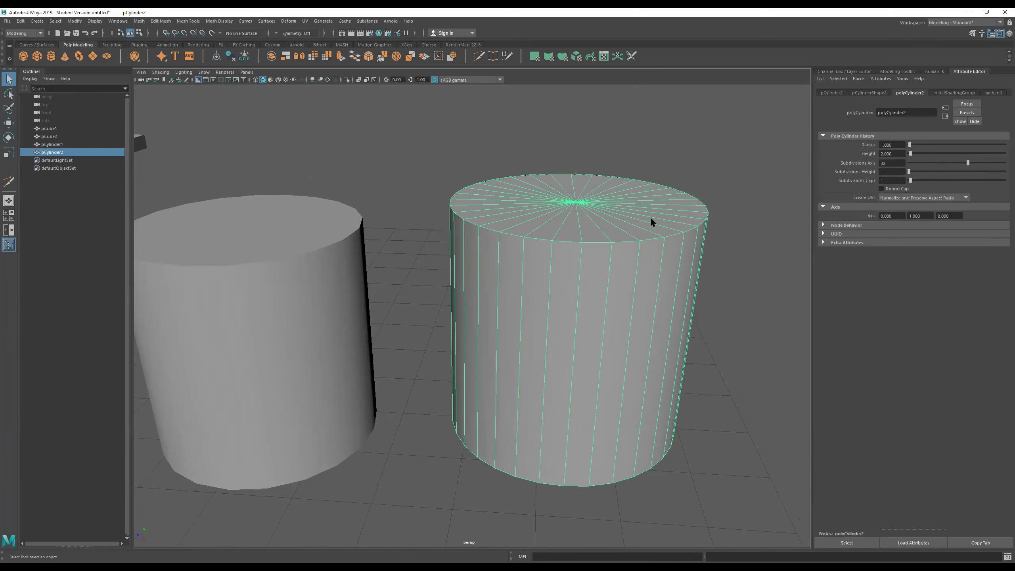
right_click(651, 220)
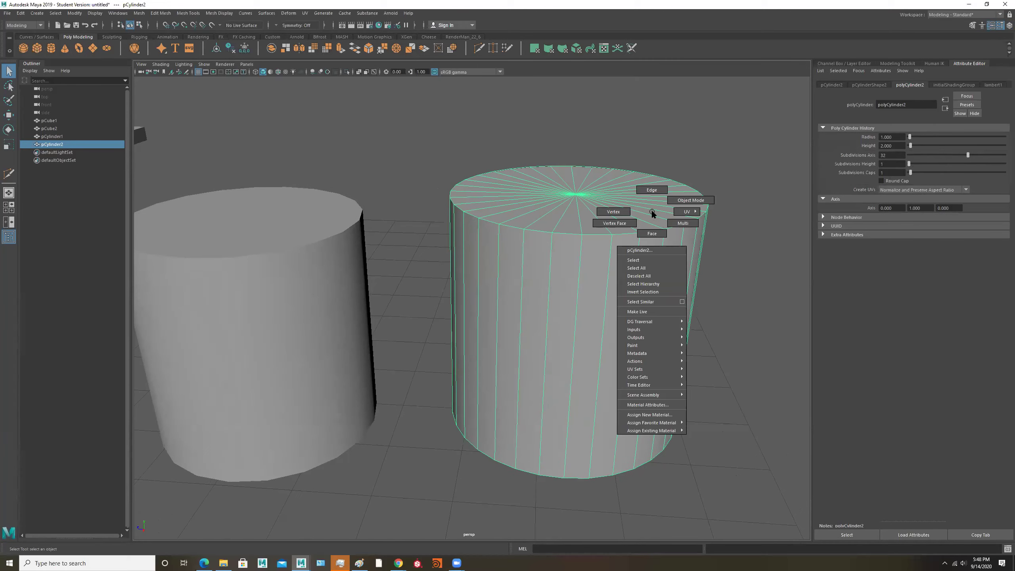
left_click(589, 209)
left_click_drag(730, 155, 646, 260)
key("w")
left_click_drag(679, 171, 682, 194)
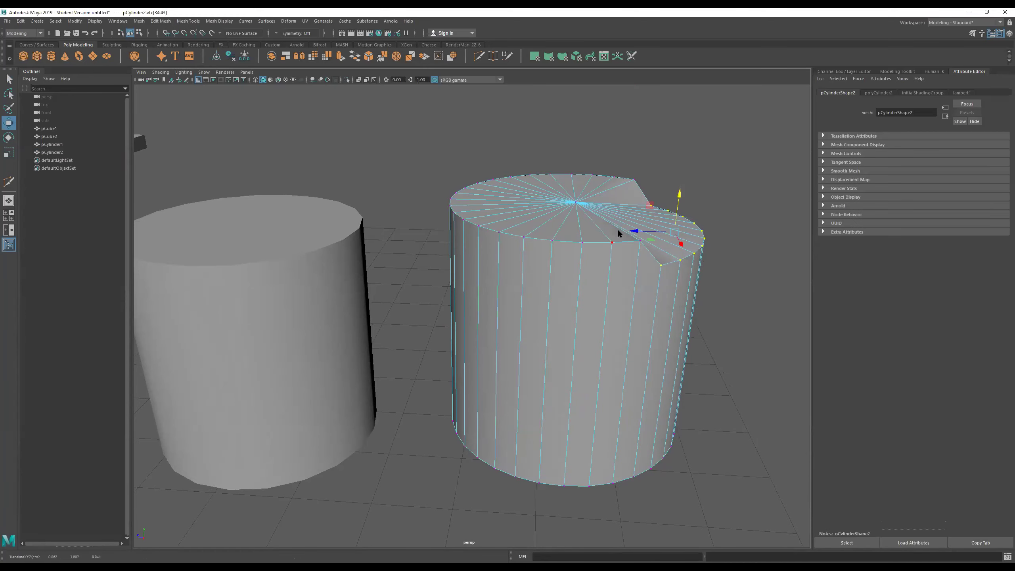
Return the deformed cylinder to object mode and try axis subdivisions of 43 and 41.
right_click_drag(617, 229, 678, 204)
left_click(779, 212)
left_click(634, 246)
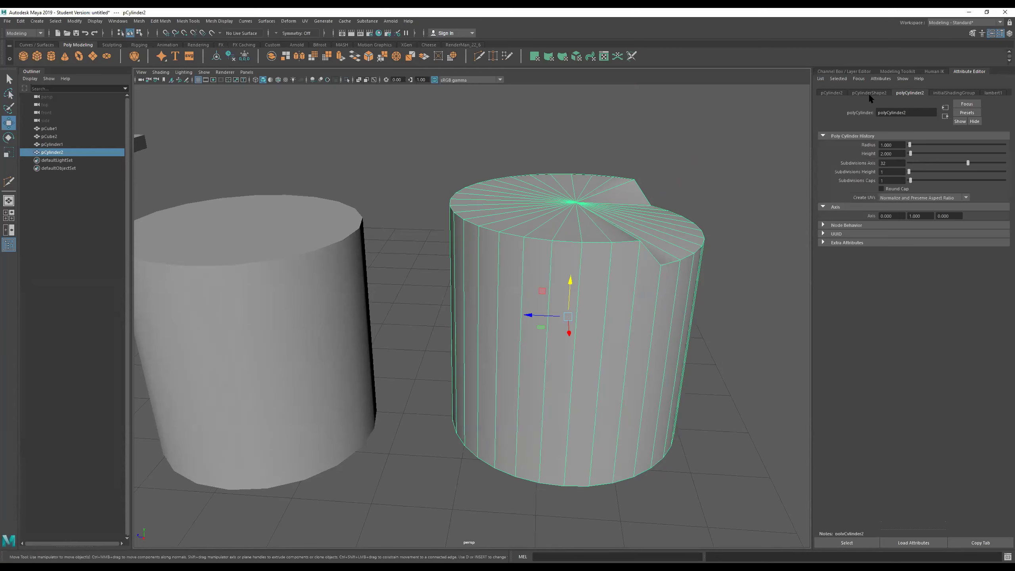
left_click_drag(967, 165, 990, 163)
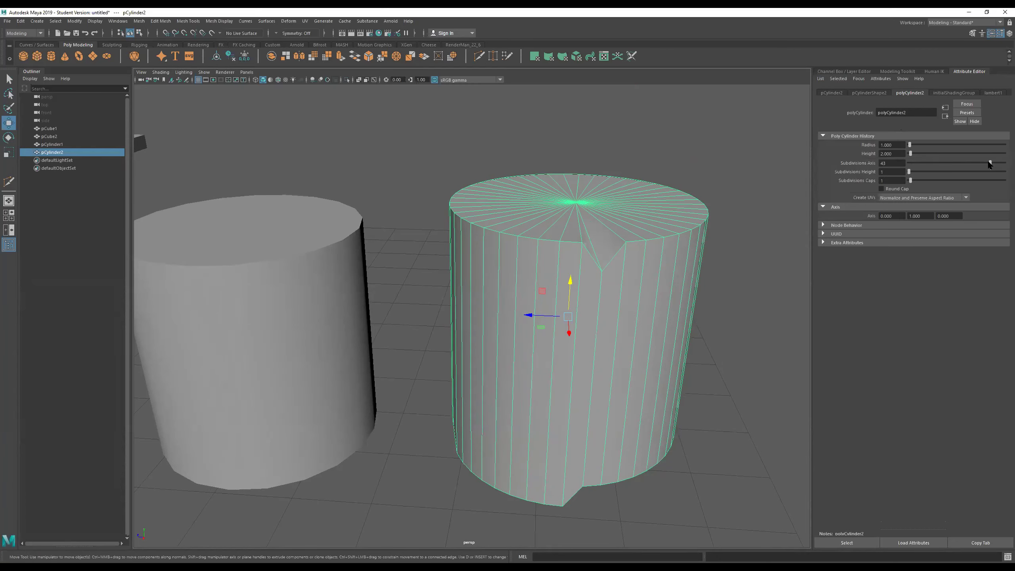
left_click_drag(607, 472, 608, 465, "alt")
left_click_drag(981, 161, 984, 161)
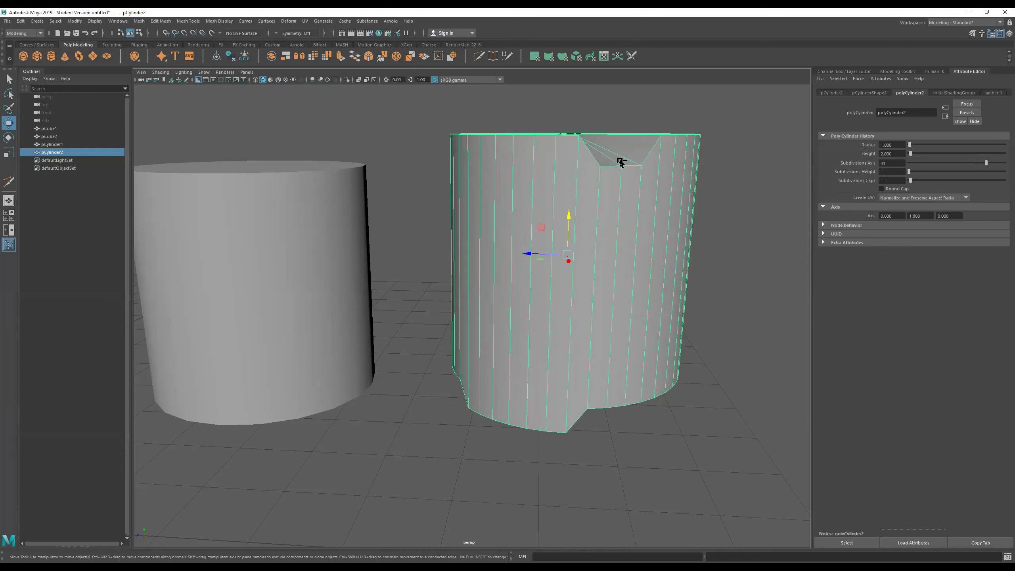
Undo the latest subdivision changes and the lowering of the top rim vertices.
key("ctrl+z")
key("ctrl+z")
key("ctrl+z")
key("ctrl+z")
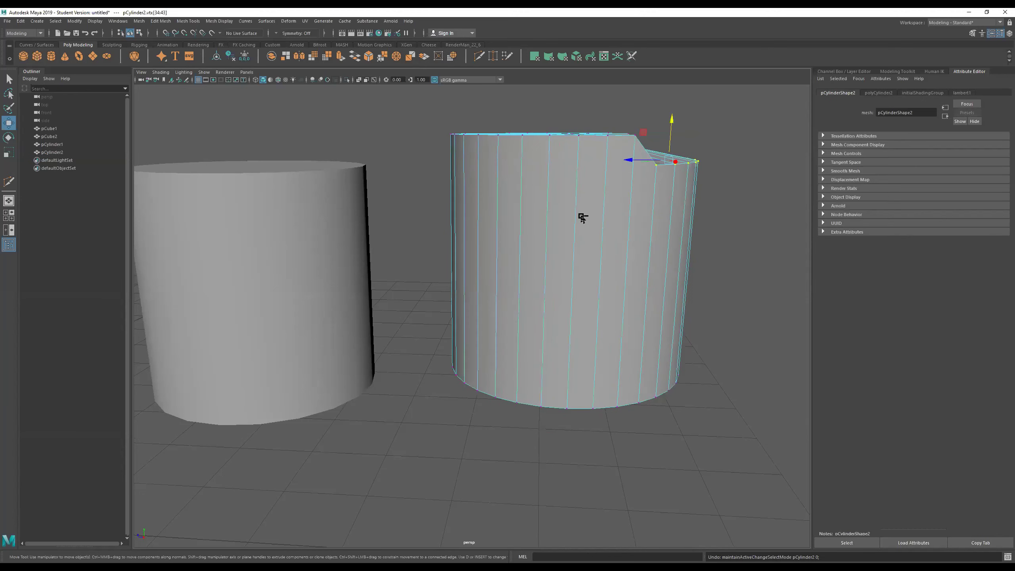
key("ctrl+z")
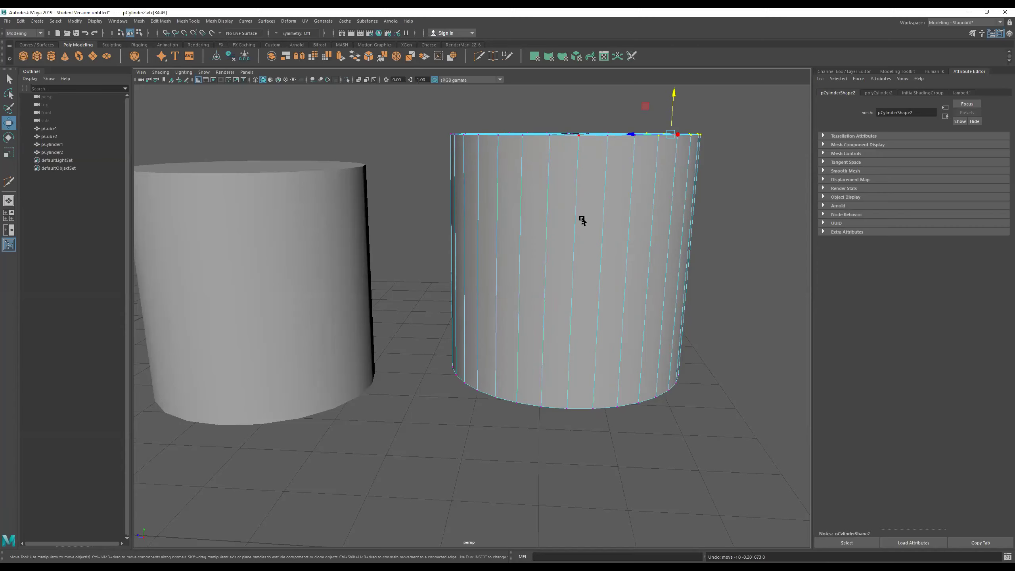
left_click_drag(572, 293, 585, 275, "alt")
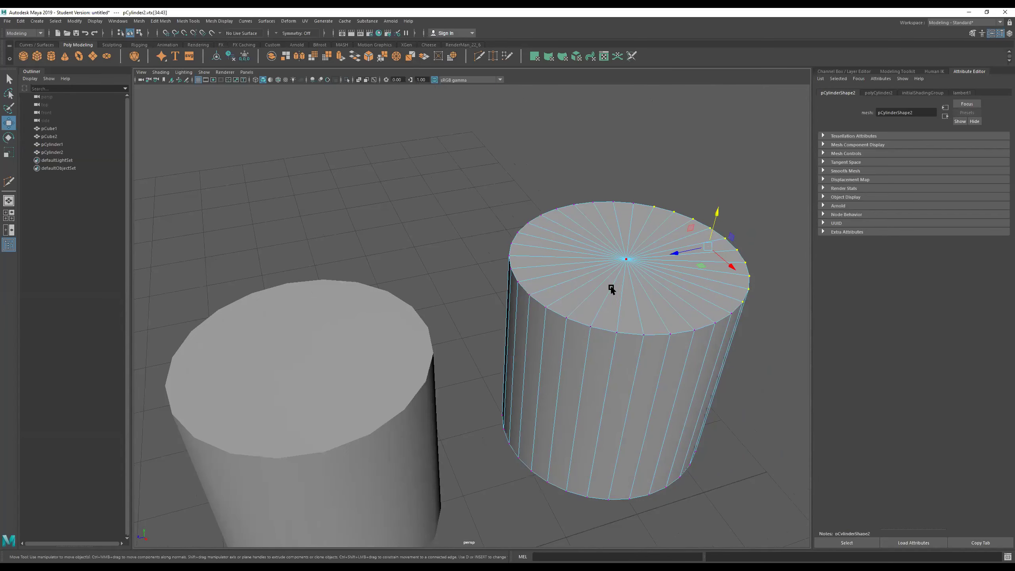
left_click_drag(626, 302, 664, 297, "alt")
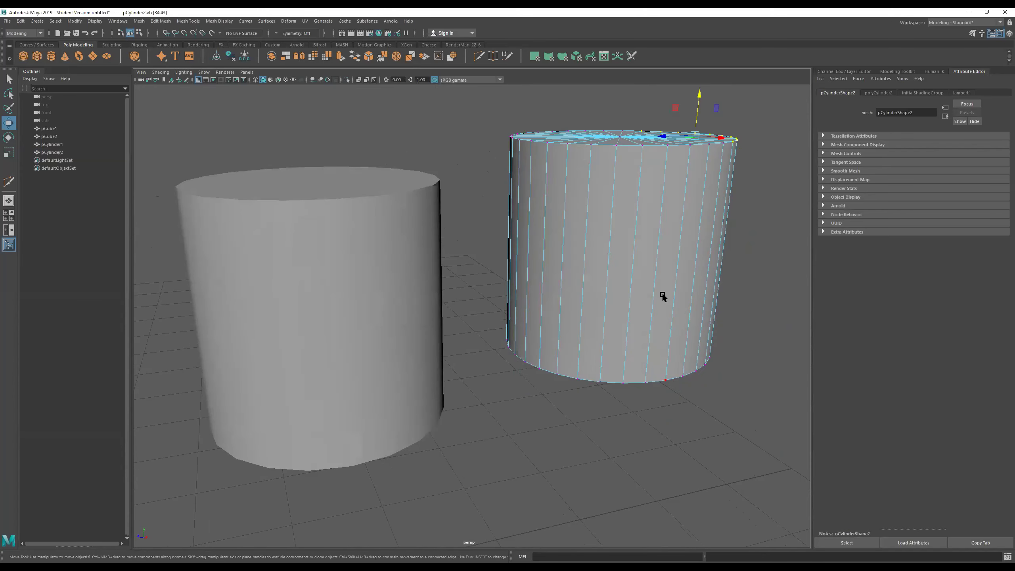
left_click_drag(667, 276, 689, 254, "alt")
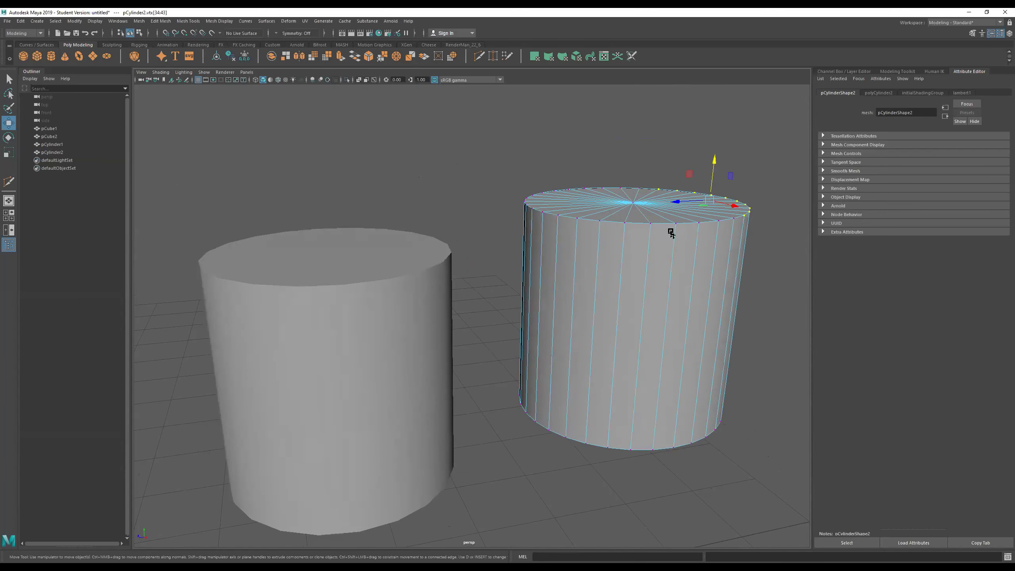
middle_click_drag(671, 233, 669, 226, "alt")
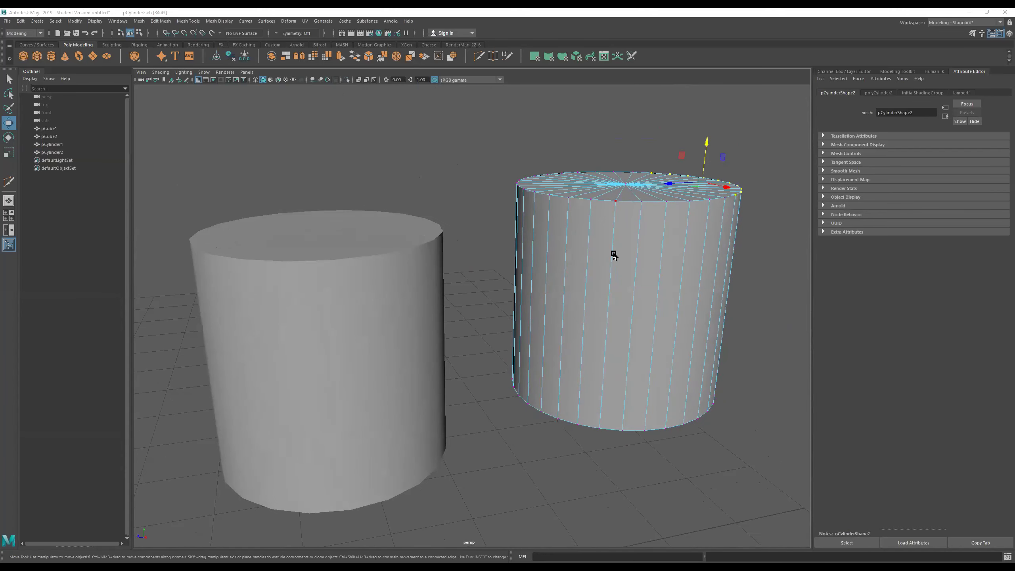
left_click_drag(613, 255, 734, 244, "alt")
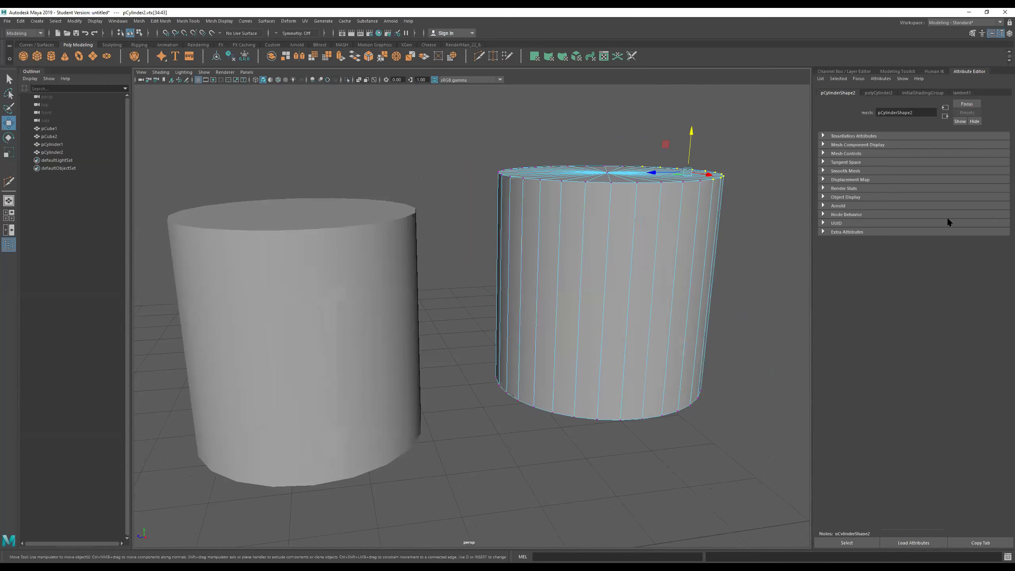
left_click_drag(668, 240, 626, 240, "alt")
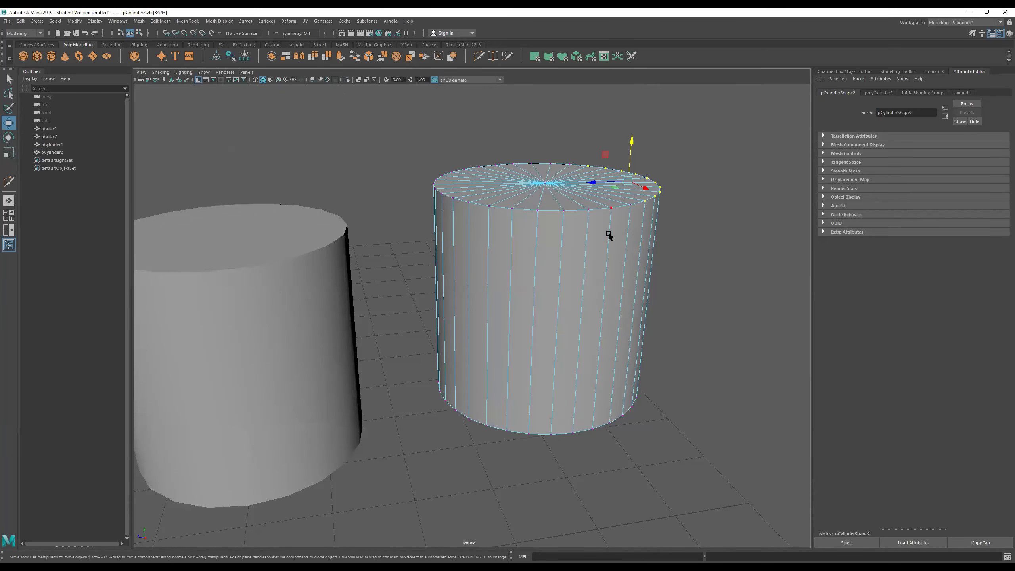
Reselect the second cylinder as an object and set its height subdivisions to 3.
left_click(336, 291)
left_click(519, 272)
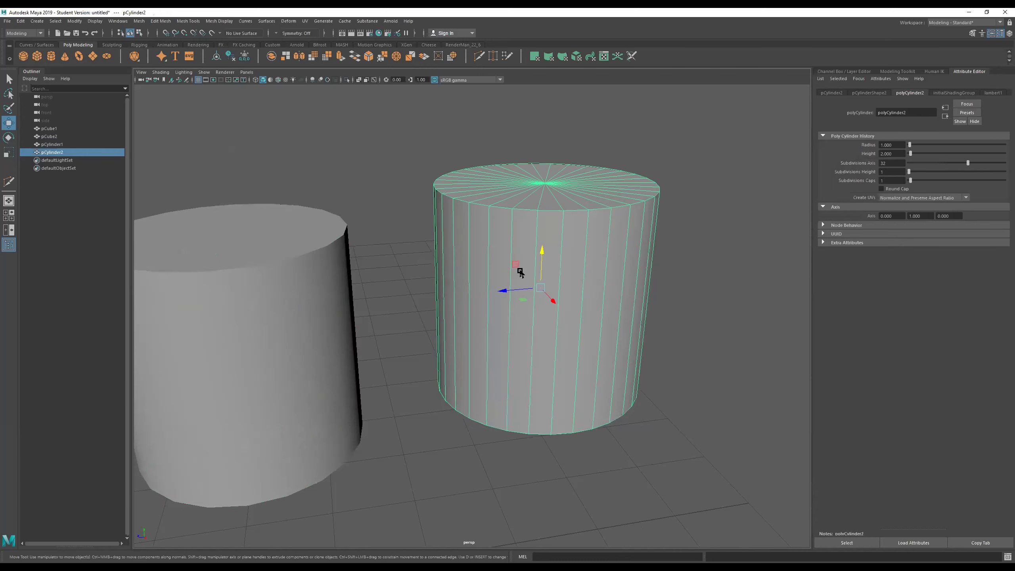
left_click_drag(560, 251, 300, 248, "alt")
left_click(300, 248)
left_click_drag(652, 232, 890, 185, "alt")
left_click(615, 245)
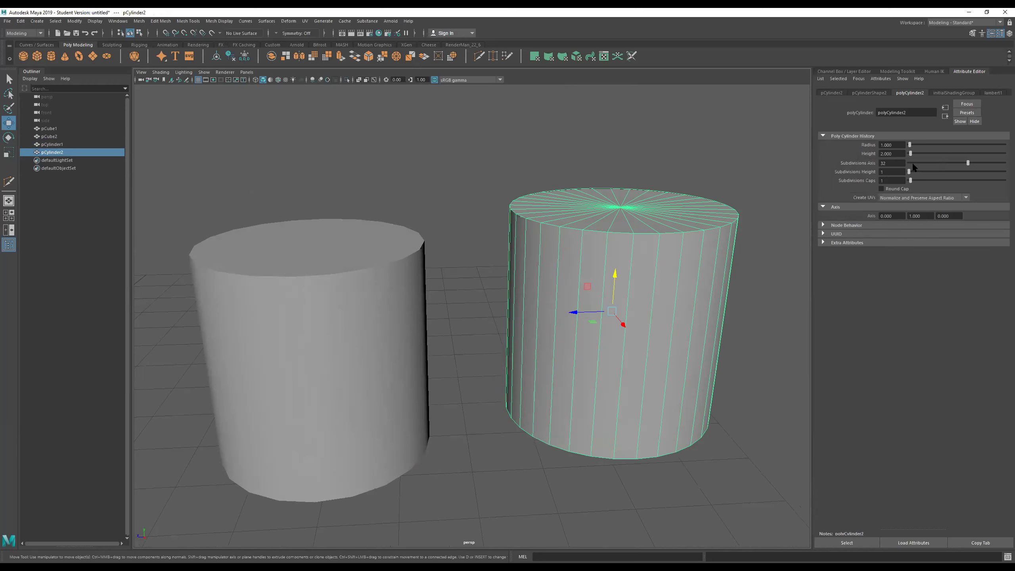
left_click_drag(700, 280, 660, 248, "alt")
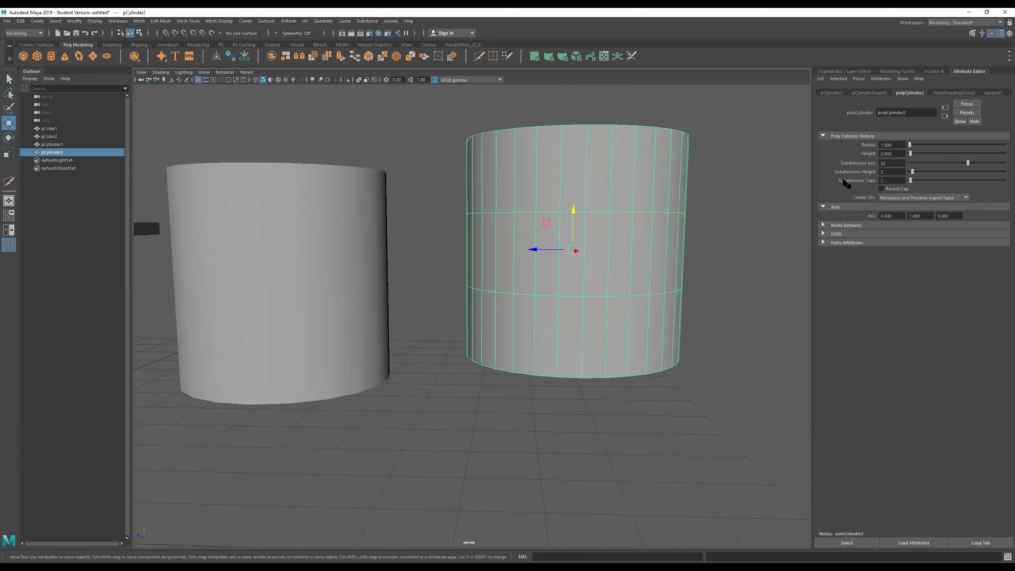
Select the second cylinder's two horizontal edge loops and scale them apart vertically toward its top and bottom rims.
right_click_drag(585, 206, 583, 105)
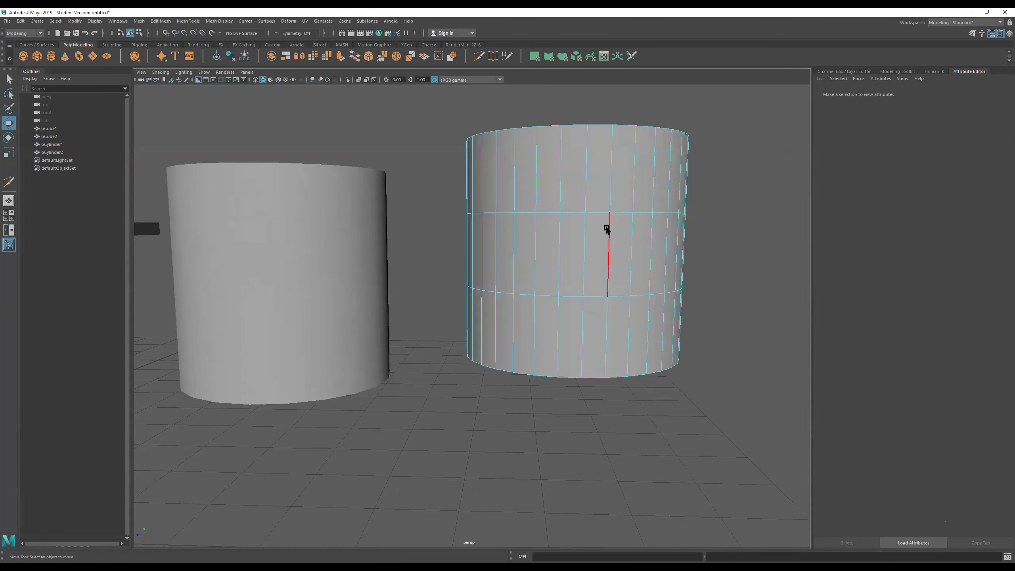
double_click(568, 213)
double_click(576, 294, "shift")
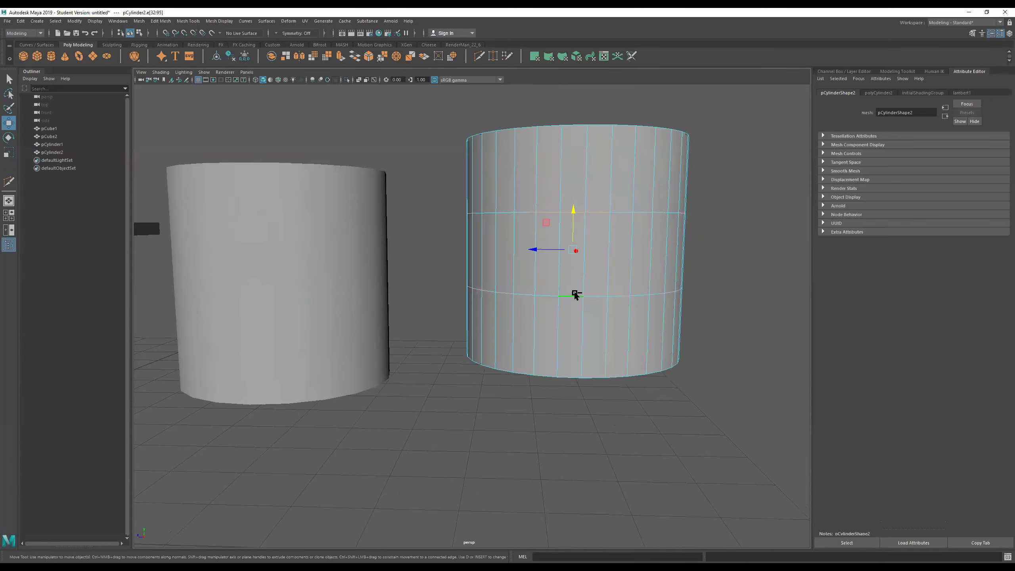
left_click_drag(616, 313, 599, 300, "alt")
key("r")
left_click_drag(579, 252, 565, 196)
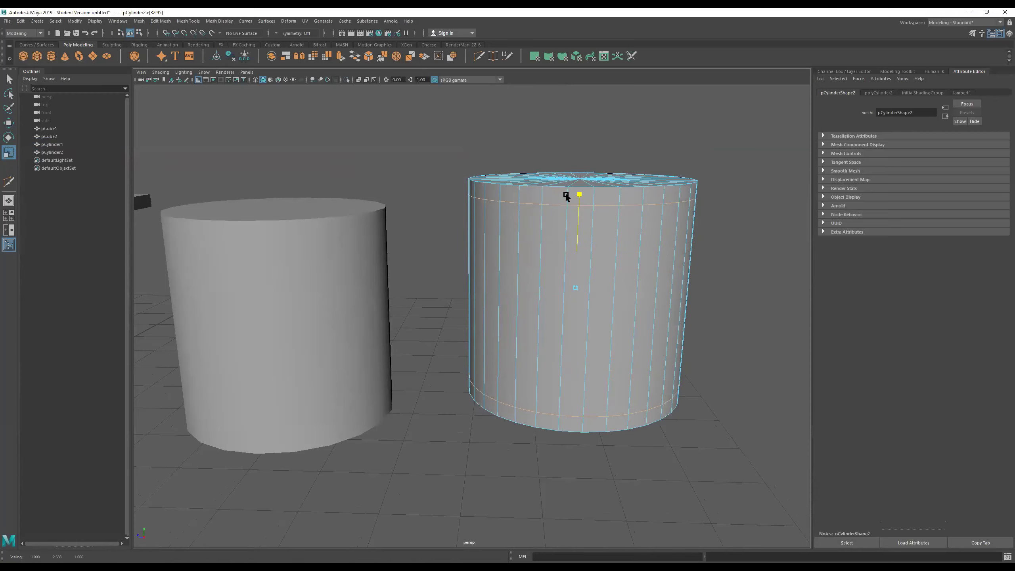
left_click_drag(564, 197, 565, 197)
Switch the second cylinder to face selection and select the whole ring of side faces below the lower edge loop.
mouse_move(642, 211)
left_mouse_down("alt")
mouse_move(637, 195)
mouse_move(636, 230)
left_mouse_up("alt")
scroll(619, 264, "up", 3)
right_click_drag(600, 295, 600, 337)
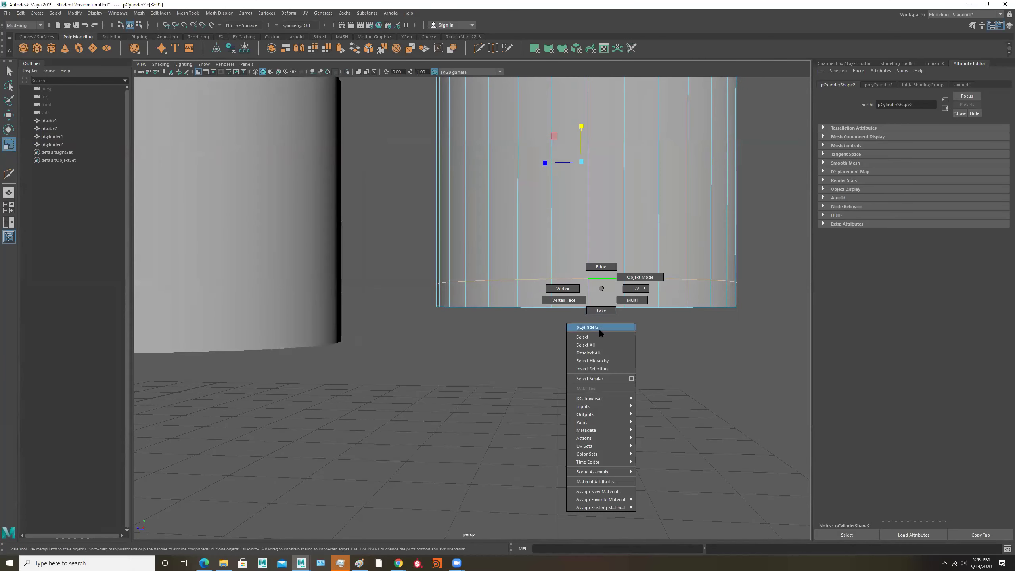
left_click(599, 329)
mouse_move(591, 300)
right_mouse_down()
mouse_move(592, 320)
mouse_move(600, 296)
right_mouse_up()
left_click(610, 301)
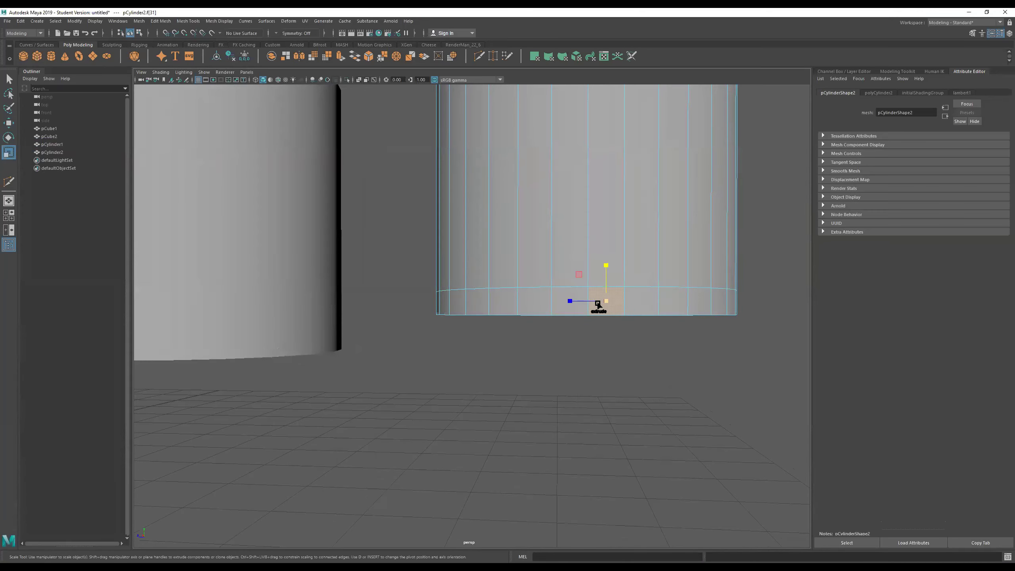
double_click(564, 310)
Extrude the bottom ring of faces outward with a thickness of 0.17, viewing the model in wireframe.
left_click_drag(550, 301, 614, 313, "alt")
key("4")
key("ctrl+e")
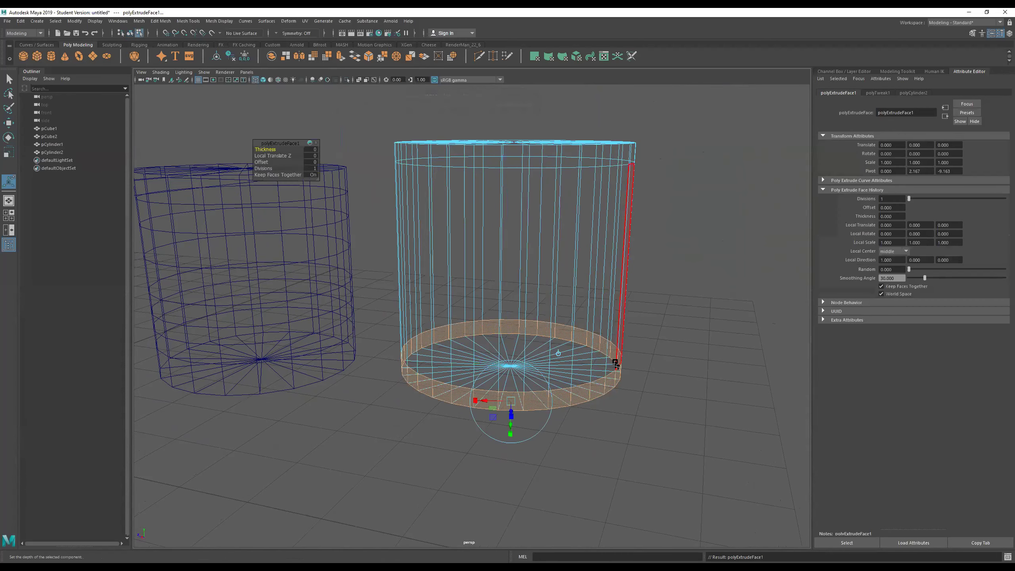
mouse_move(263, 149)
left_mouse_down()
mouse_move(278, 149)
mouse_move(267, 146)
left_mouse_up()
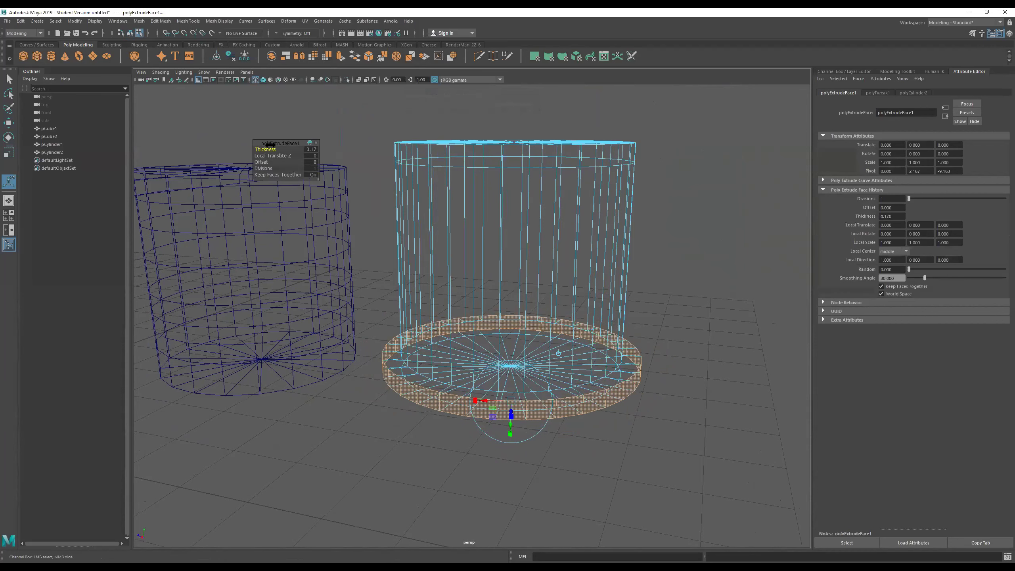
Restore shaded display, turn off Keep Faces Together for the extrusion and set its offset to 0.04.
key("5")
left_click_drag(620, 305, 606, 295, "alt")
left_click_drag(277, 175, 231, 175)
left_click_drag(559, 315, 578, 327, "alt")
right_click_drag(578, 327, 632, 304, "alt")
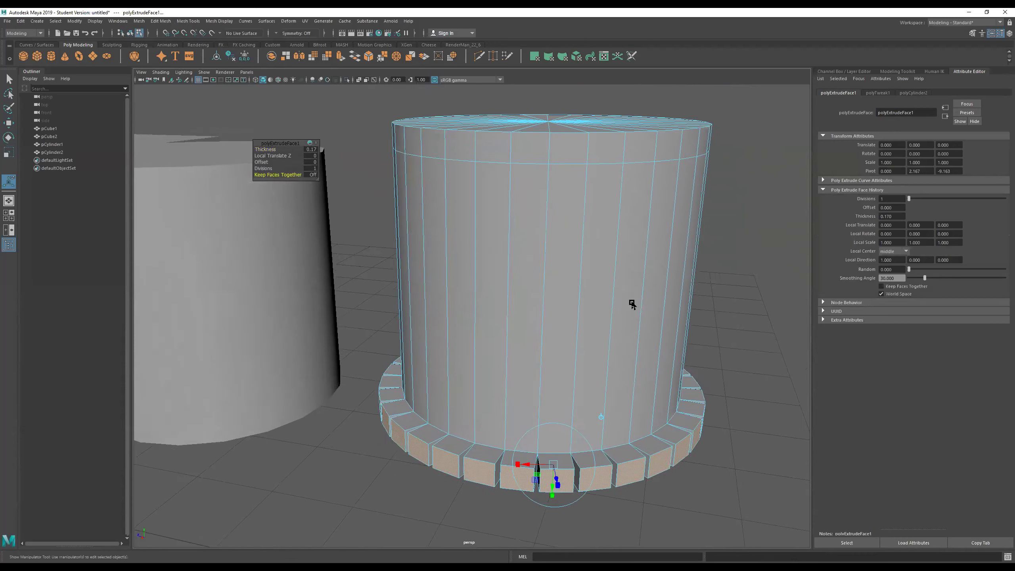
middle_click_drag(631, 303, 630, 236, "alt")
left_click(259, 162)
left_click_drag(259, 162, 260, 162)
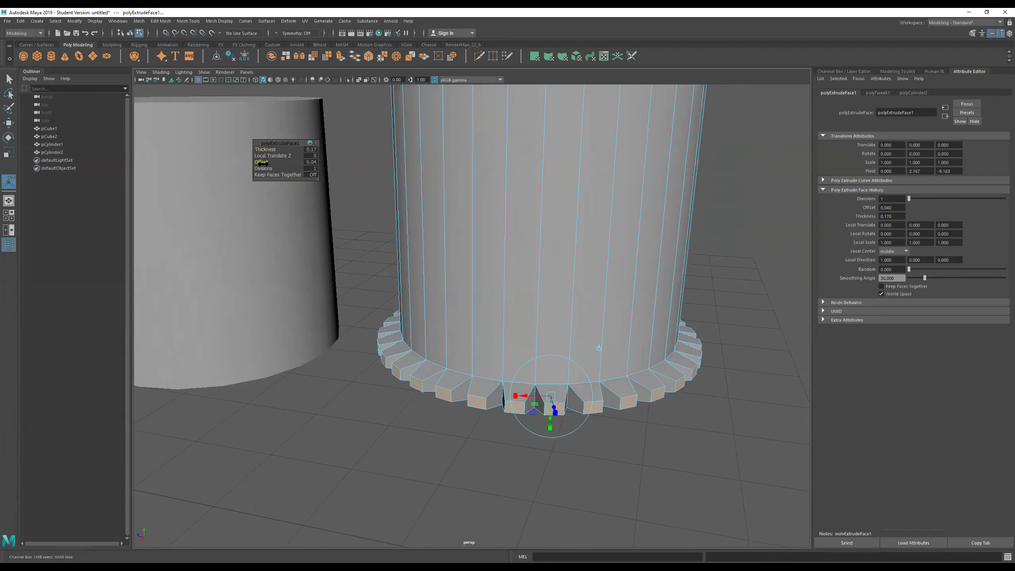
Undo the extrusion of the second cylinder's bottom face ring.
right_click_drag(444, 224, 403, 218, "alt")
left_click_drag(510, 211, 535, 223, "alt")
key("ctrl+z")
Return to object mode, then select and delete both cylinders and both flattened cubes from the scene.
left_click_drag(643, 256, 630, 245, "alt")
right_click_drag(629, 244, 451, 251, "alt")
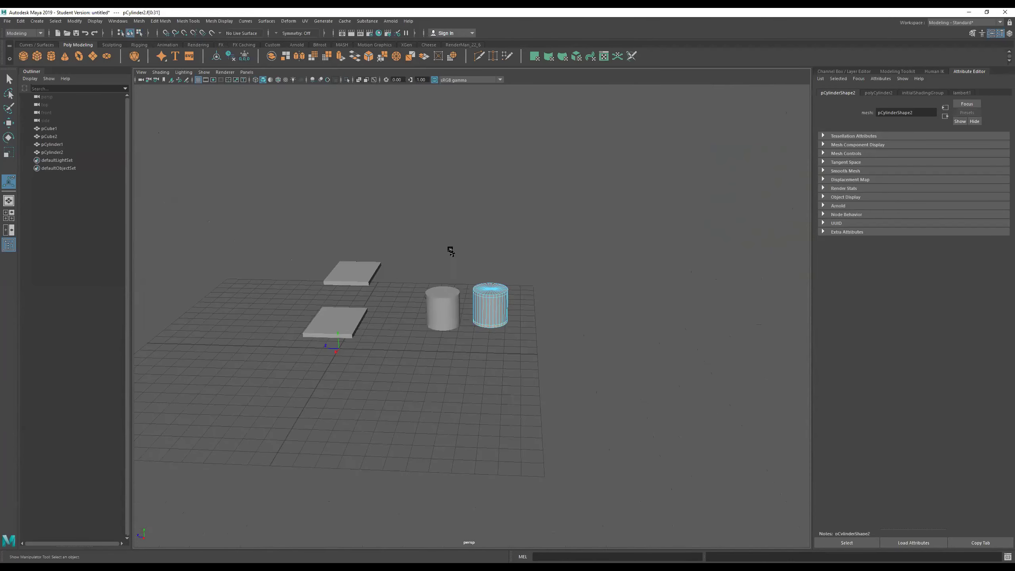
middle_click_drag(451, 251, 536, 243, "alt")
right_click_drag(458, 249, 626, 196)
scroll(640, 195, "down", 1)
key("q")
left_click_drag(672, 192, 382, 353)
key("Delete")
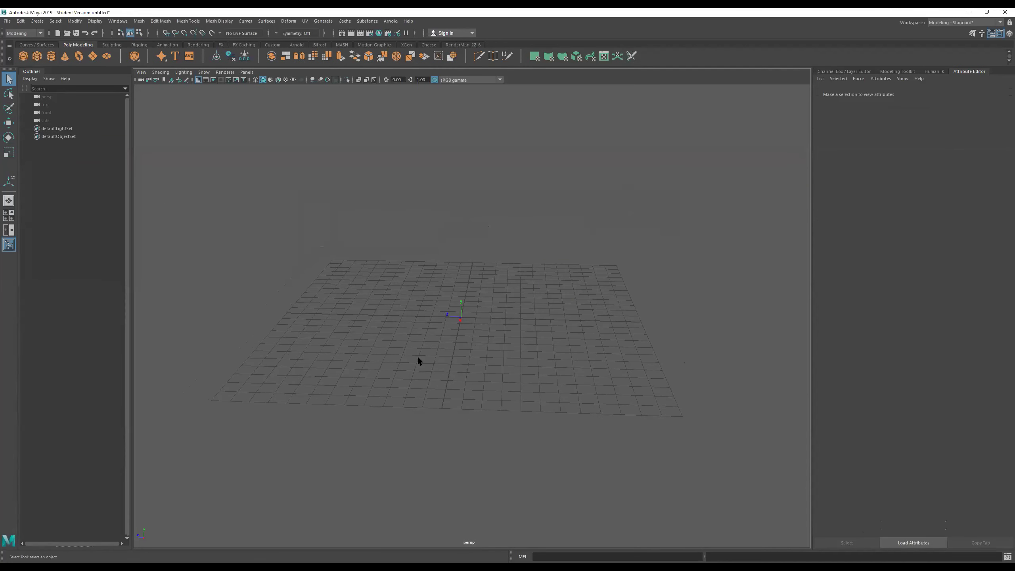
Create a polygon plane at the origin and scale it up uniformly into a large ground surface.
left_click_drag(333, 149, 394, 294, "alt")
key("r")
left_click_drag(456, 305, 686, 359)
left_click_drag(395, 284, 452, 272, "alt")
key("w")
right_click_drag(436, 291, 530, 287, "alt")
left_click_drag(530, 286, 533, 280, "alt")
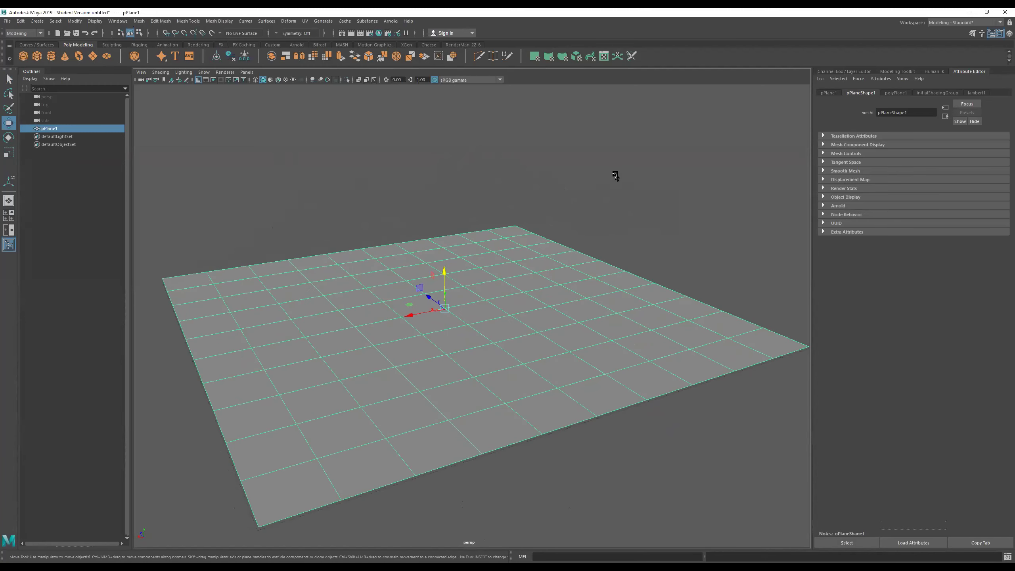
Create a polygon cube and move it along Z to the far edge of the plane.
left_click(612, 177)
left_click_drag(612, 177, 570, 217, "alt")
left_click(542, 268)
middle_click_drag(491, 227, 660, 267, "alt")
left_click_drag(633, 273, 616, 252, "alt")
middle_click_drag(616, 251, 520, 257, "alt")
right_click_drag(520, 257, 290, 266, "alt")
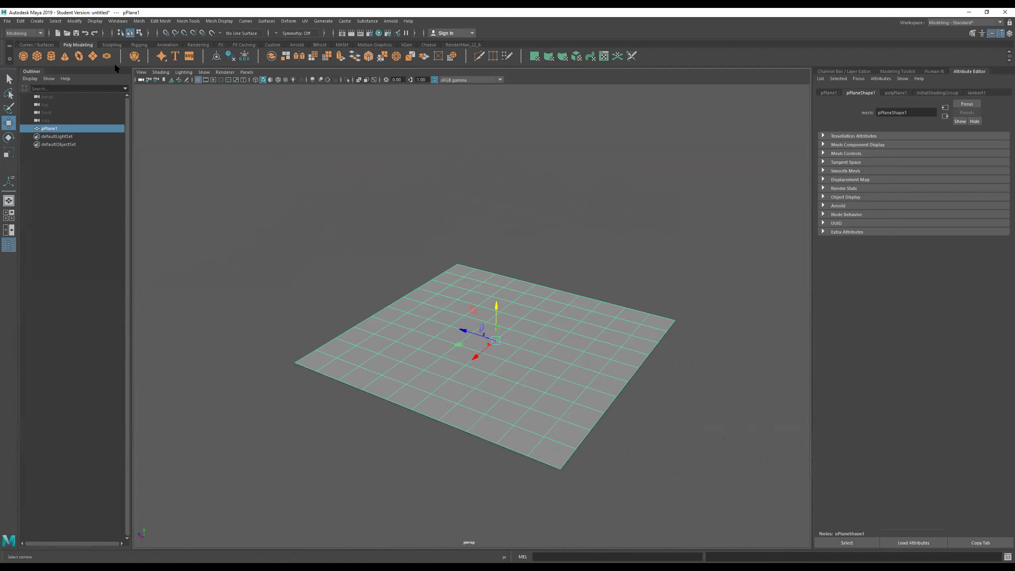
left_click(41, 53)
left_click_drag(474, 335, 369, 276)
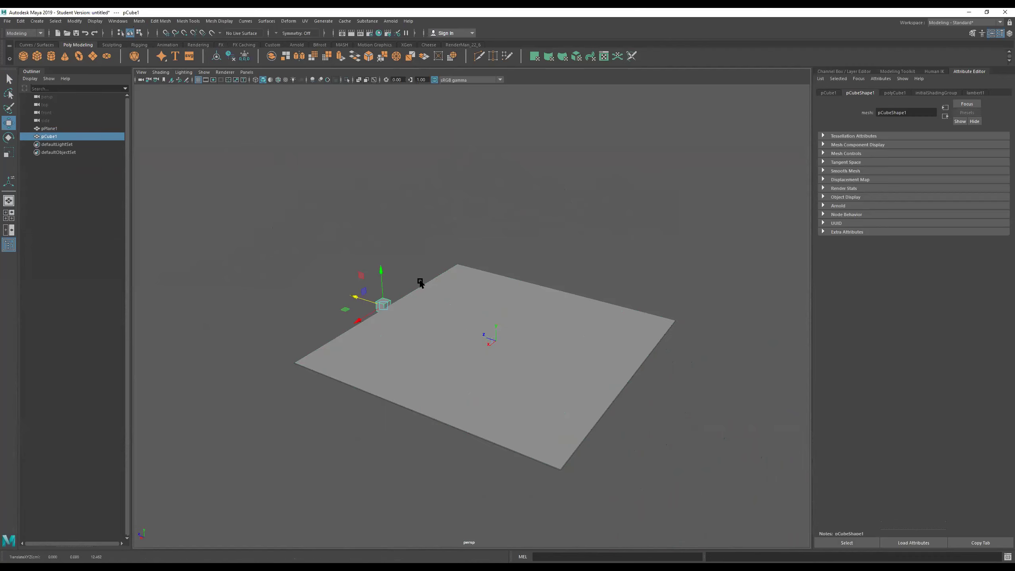
Scale the cube along X into a long bar spanning the edge of the ground plane.
key("space")
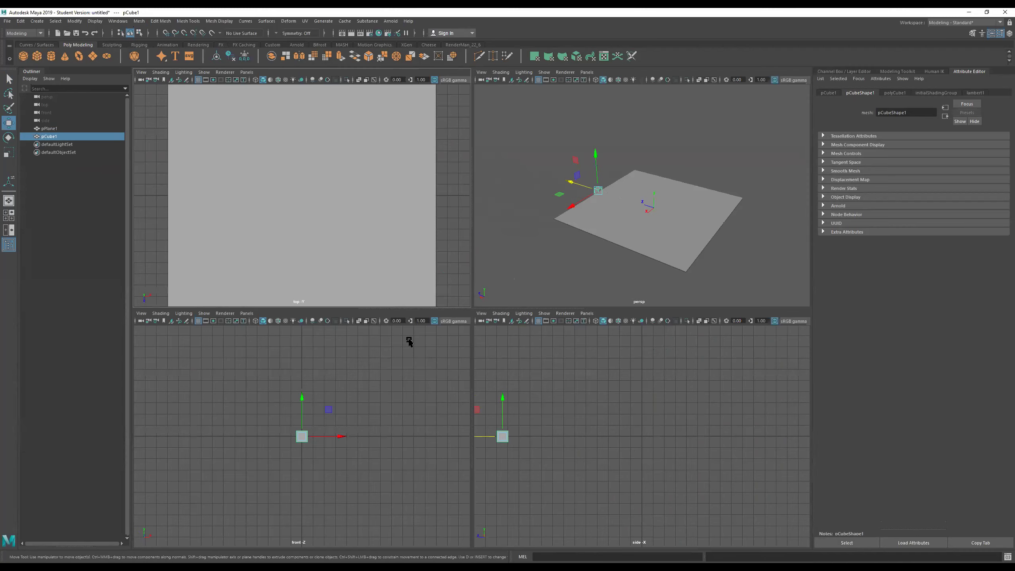
key("space")
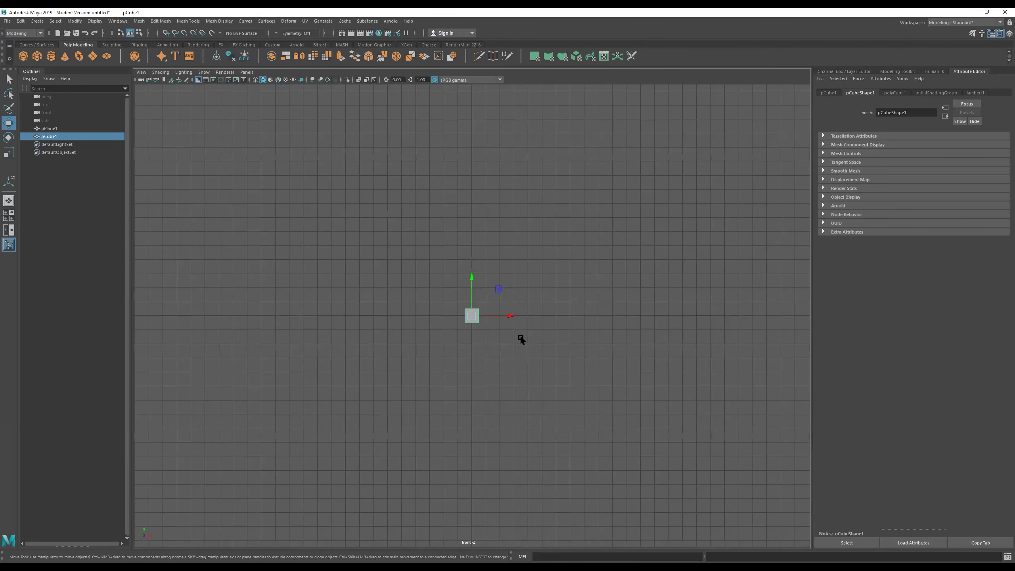
key("space")
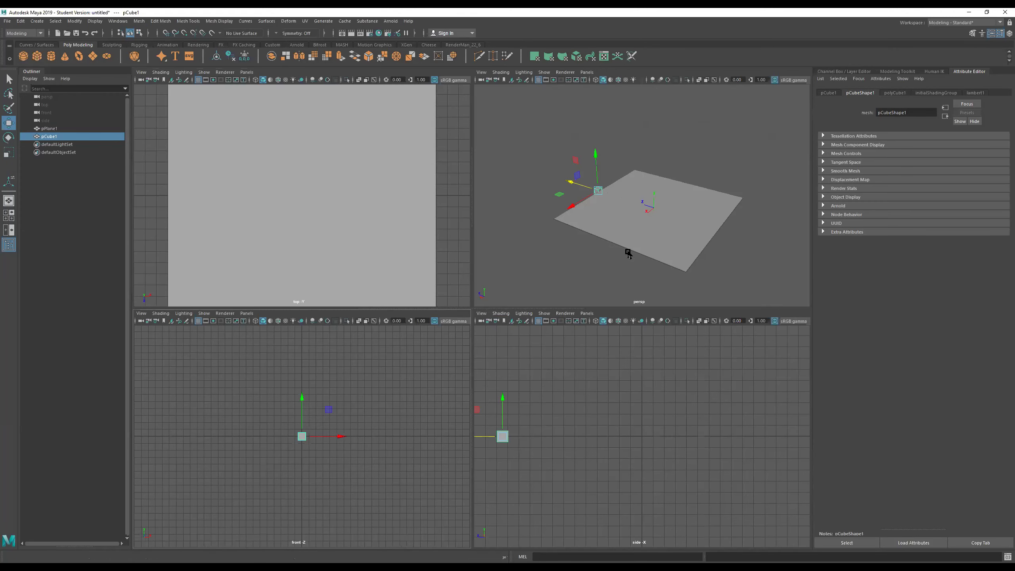
scroll(574, 423, "down", 4)
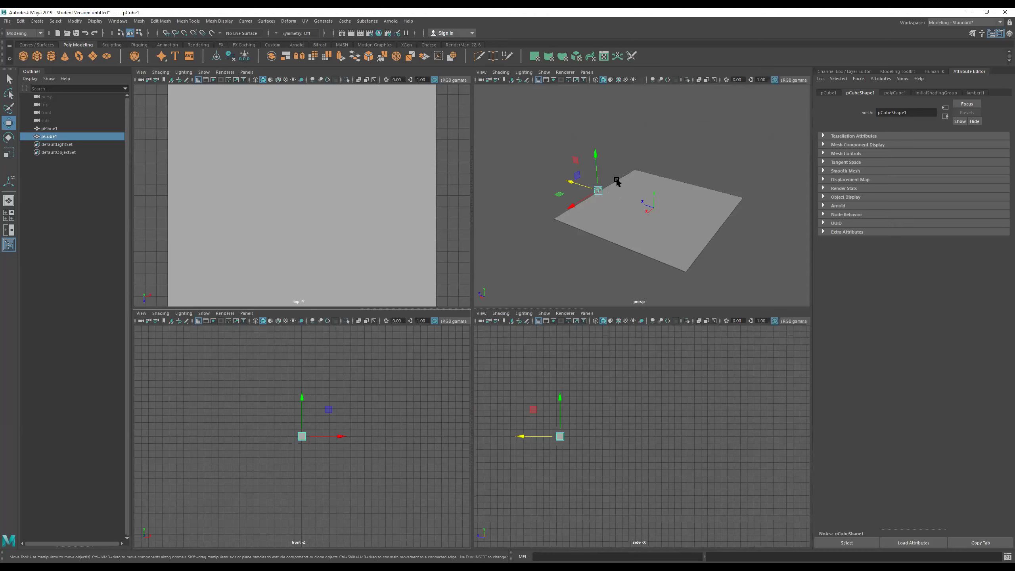
key("space")
left_click_drag(471, 325, 563, 331, "alt")
right_click_drag(564, 330, 642, 329, "alt")
key("r")
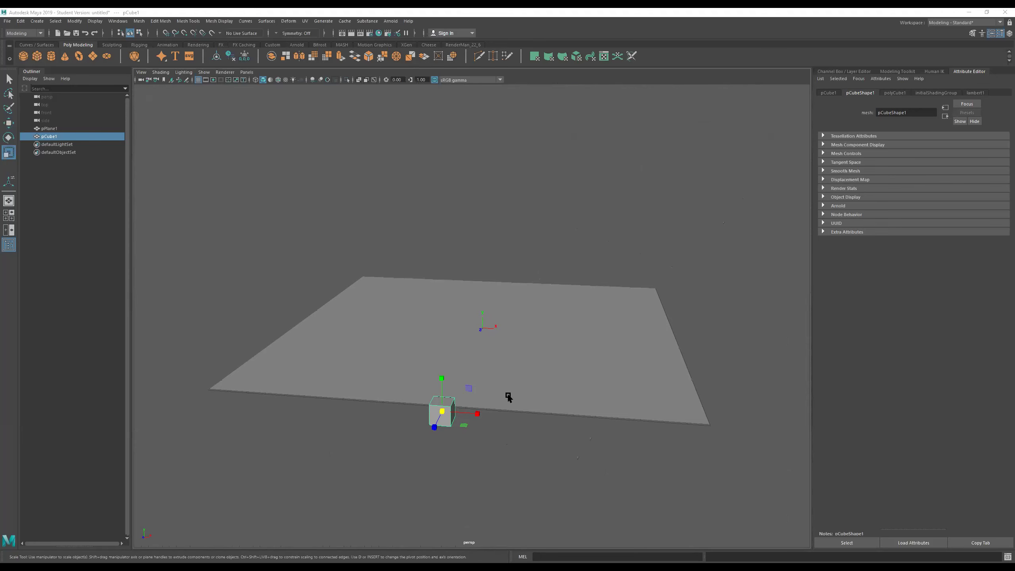
key("space")
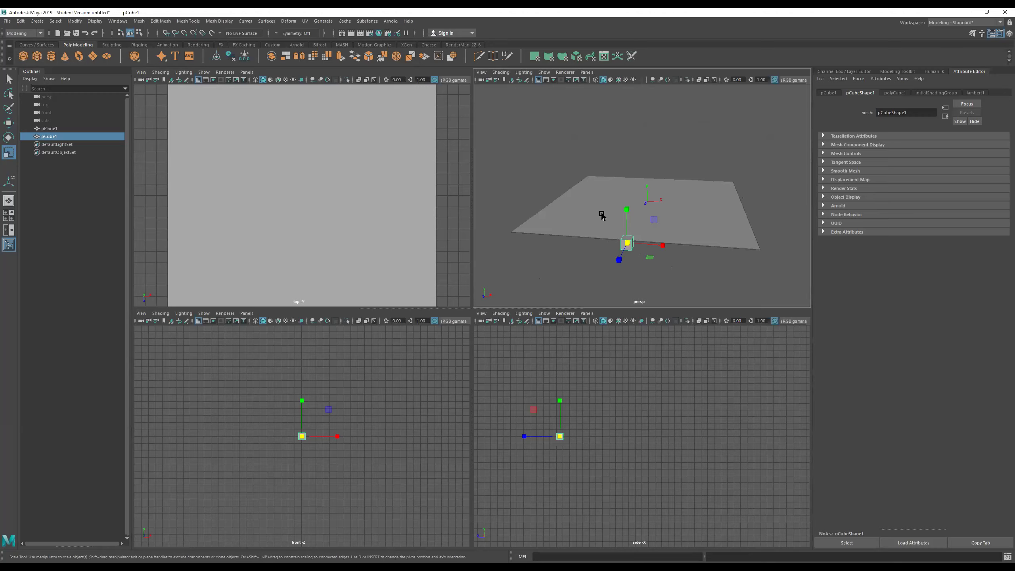
key("space")
left_click_drag(479, 411, 1005, 456)
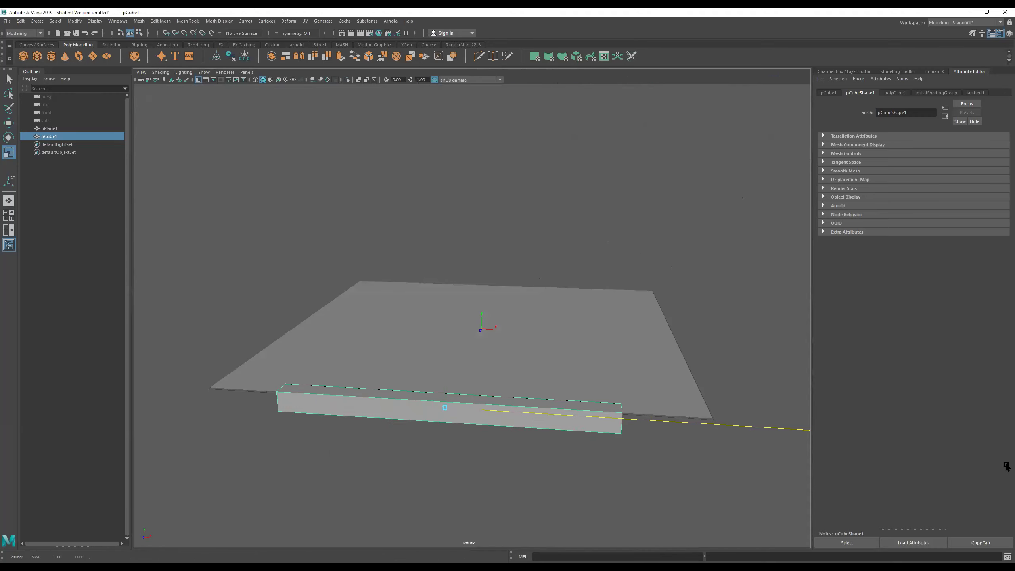
left_click_drag(473, 408, 268, 389)
Raise the bar's top face along Y to form a tall wall, and return to object mode.
right_click_drag(264, 352, 258, 373)
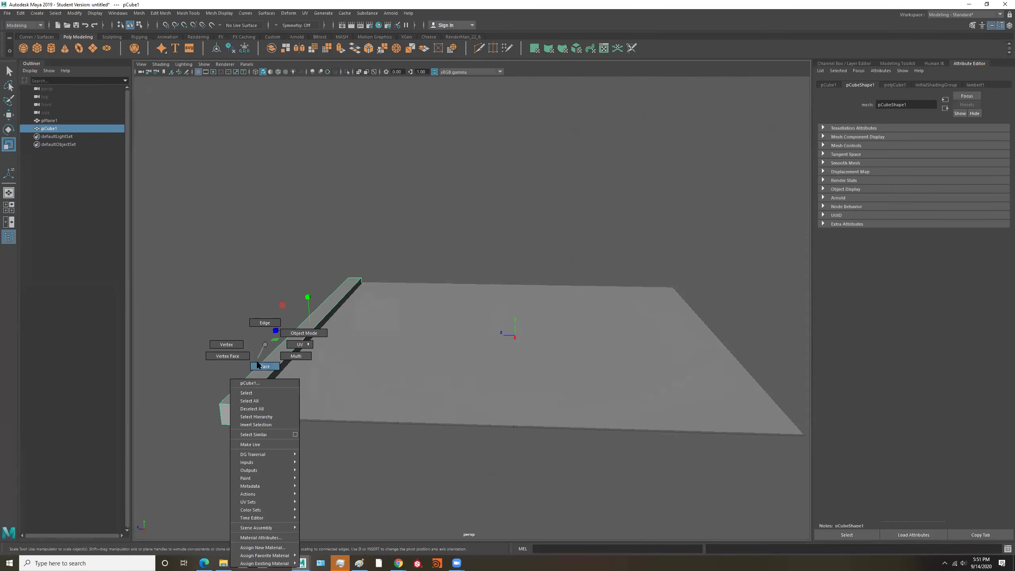
left_click(280, 355)
scroll(285, 354, "down", 5)
key("w")
left_click_drag(371, 301, 368, 182)
left_click_drag(356, 249, 378, 229, "alt")
right_click_drag(385, 226, 475, 182)
left_click_drag(529, 189, 431, 249, "alt")
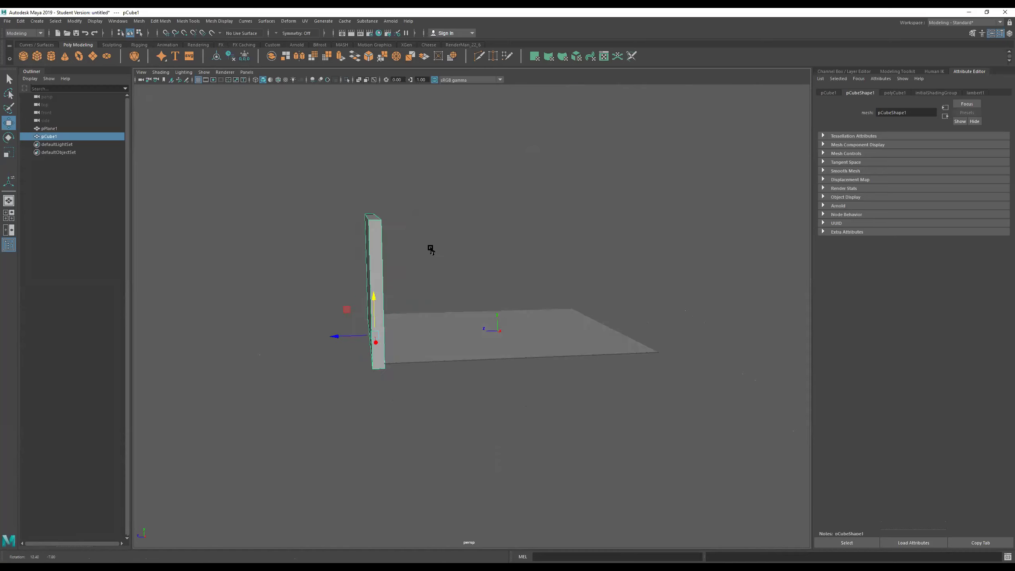
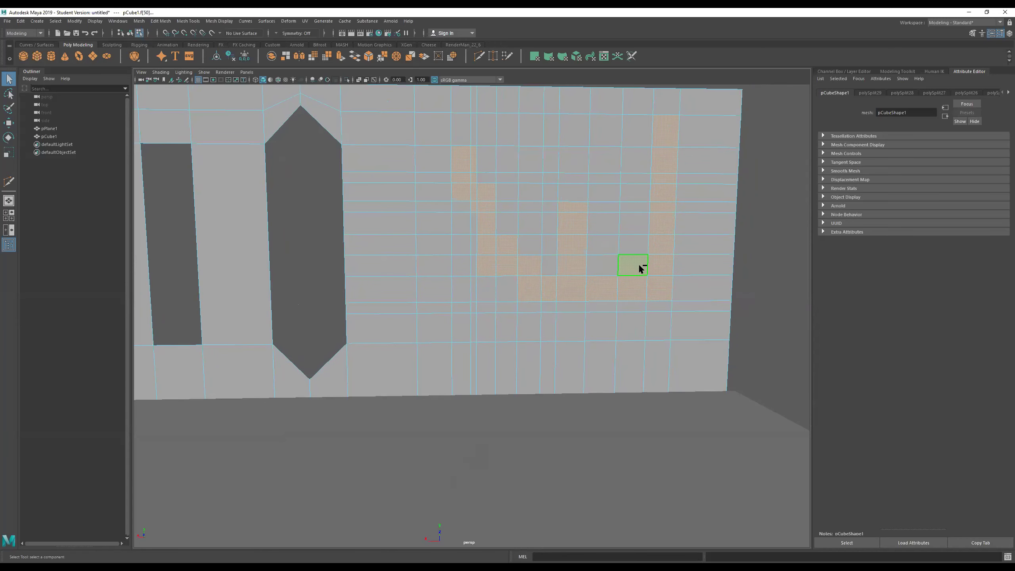
Delete the selected stepped pattern of faces to cut an opening in the wall, and leave face mode.
right_click_drag(541, 165, 458, 220, "alt")
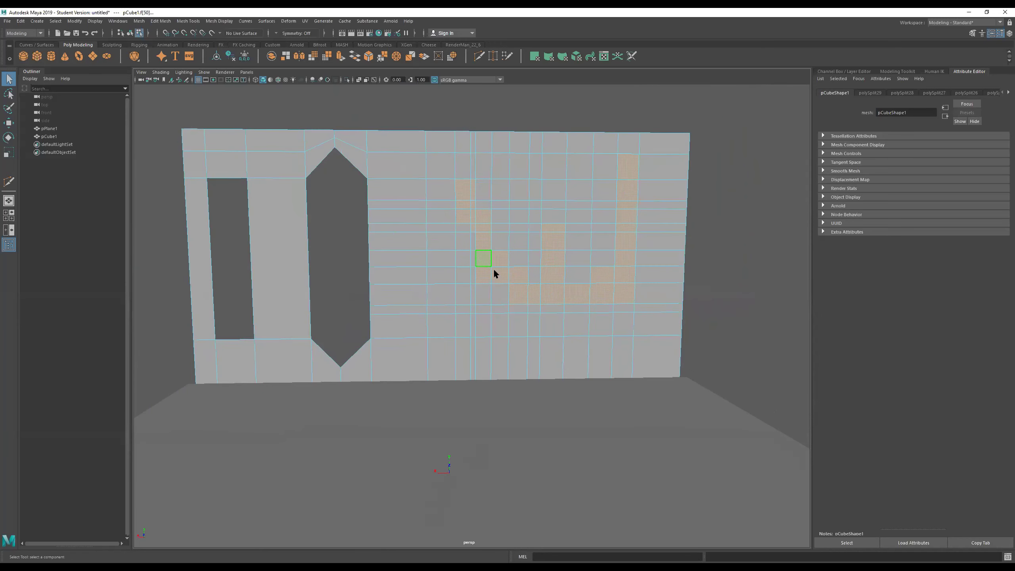
left_click_drag(555, 239, 604, 292, "alt")
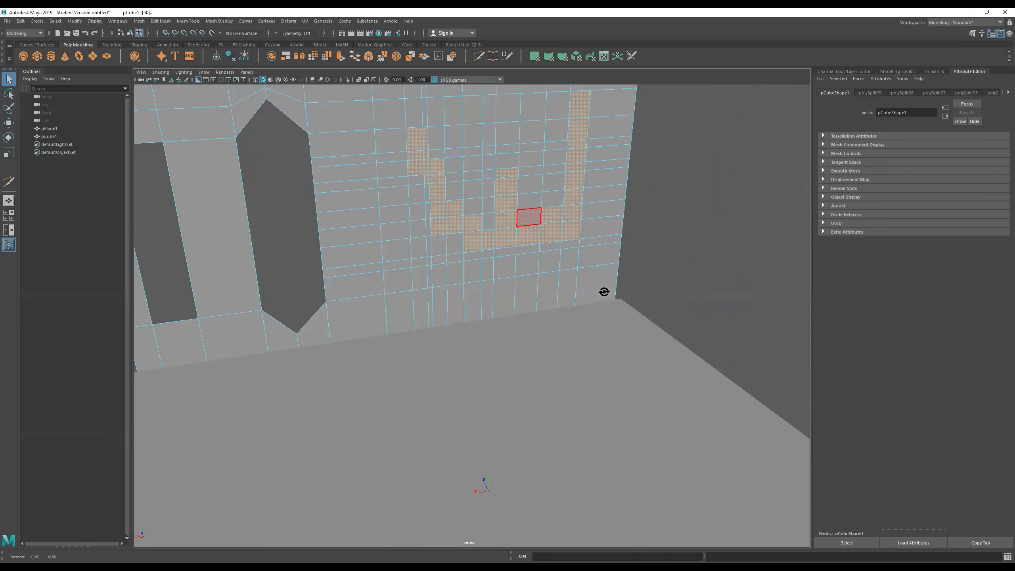
key("Delete")
right_click_drag(480, 135, 608, 101)
Extrude the wall's faces to give the wall thickness, then return to object mode and clear the selection.
left_click_drag(274, 192, 367, 201, "alt")
left_click_drag(458, 273, 618, 283, "alt")
left_click_drag(740, 277, 661, 274, "alt")
key("ctrl+e")
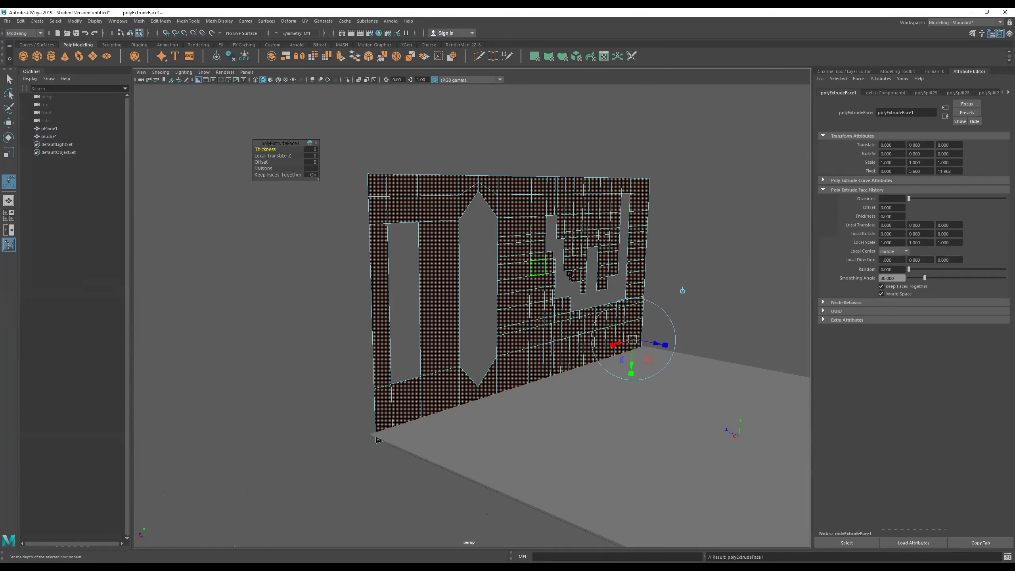
mouse_move(657, 346)
left_mouse_down()
mouse_move(621, 337)
mouse_move(675, 339)
mouse_move(658, 340)
left_mouse_up()
right_click_drag(517, 234, 604, 184)
left_click(713, 192)
Examine the thickened wall and the depth of its three openings from several angles.
left_click_drag(714, 192, 703, 234, "alt")
right_click_drag(483, 291, 496, 331, "alt")
left_click_drag(536, 318, 523, 324, "alt")
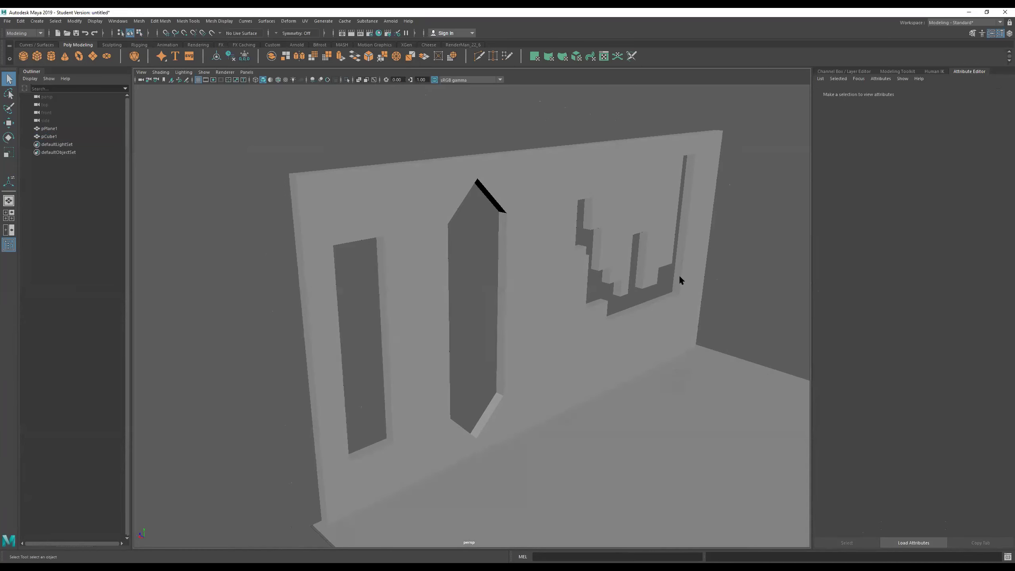
left_click(562, 313)
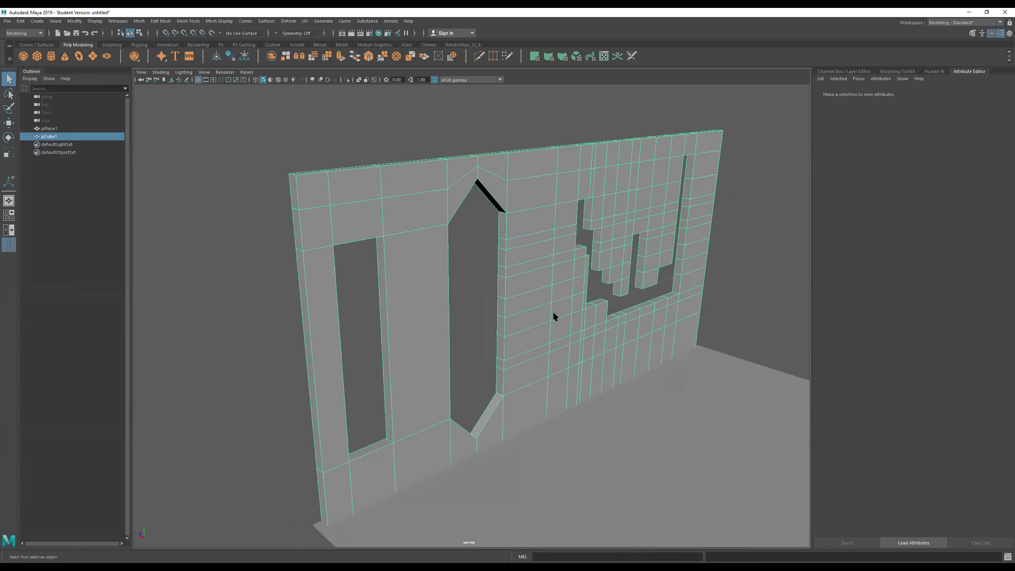
right_click_drag(553, 315, 520, 314, "alt")
left_click_drag(520, 314, 476, 311, "alt")
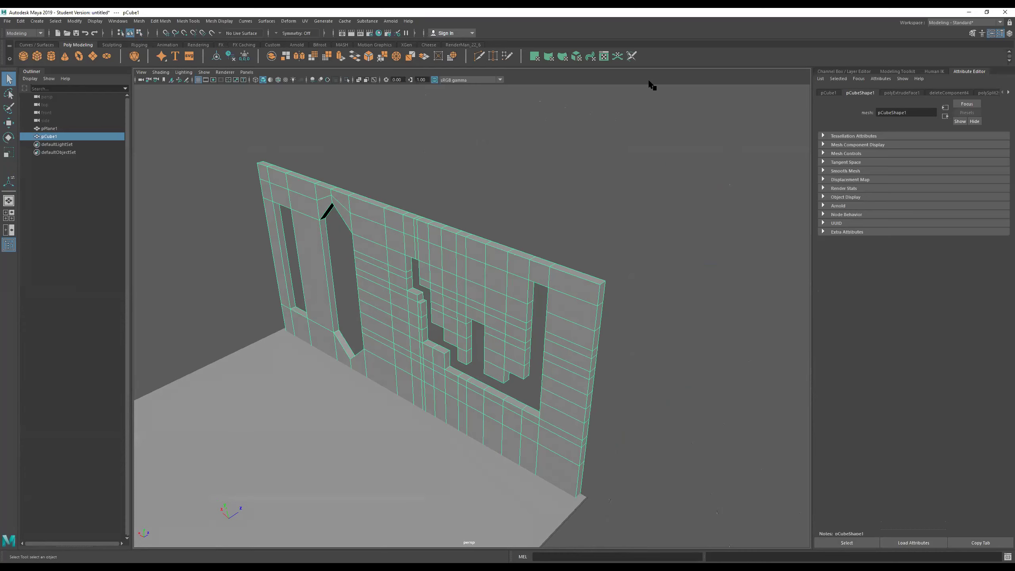
right_click_drag(569, 206, 481, 241, "alt")
middle_click_drag(480, 241, 665, 176, "alt")
left_click_drag(607, 200, 657, 203, "alt")
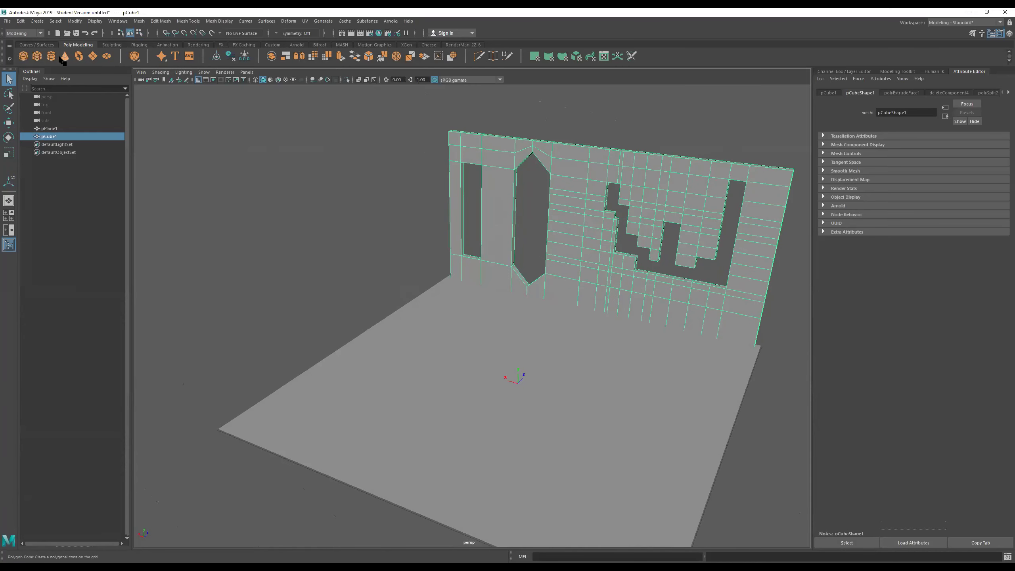
Create a polygon cube, raise it above the floor, and scale it into a wide, thin slab.
left_click(37, 56)
key("w")
left_click_drag(517, 355, 406, 294)
key("r")
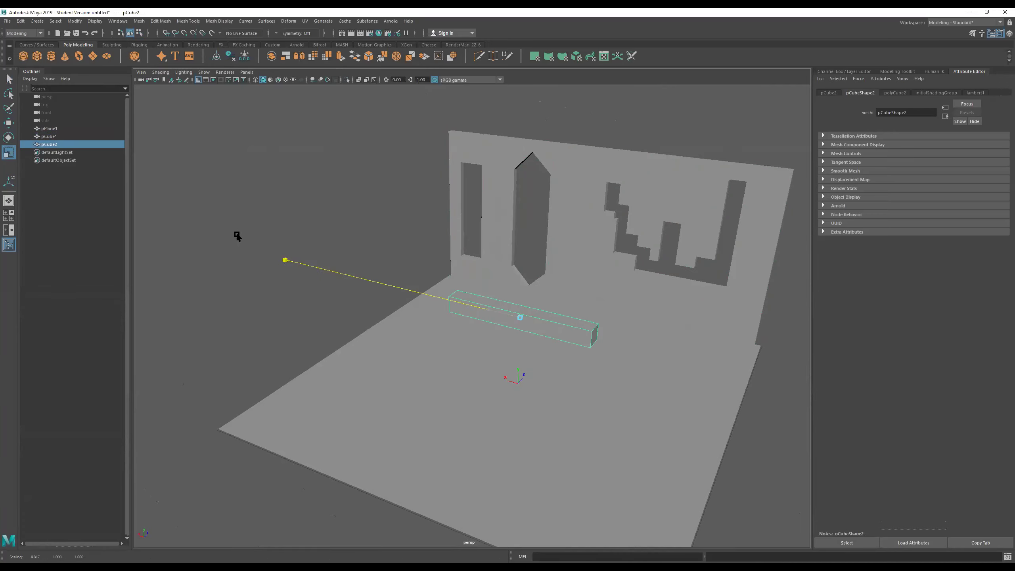
right_click_drag(590, 286, 744, 281, "alt")
left_click_drag(572, 306, 614, 282)
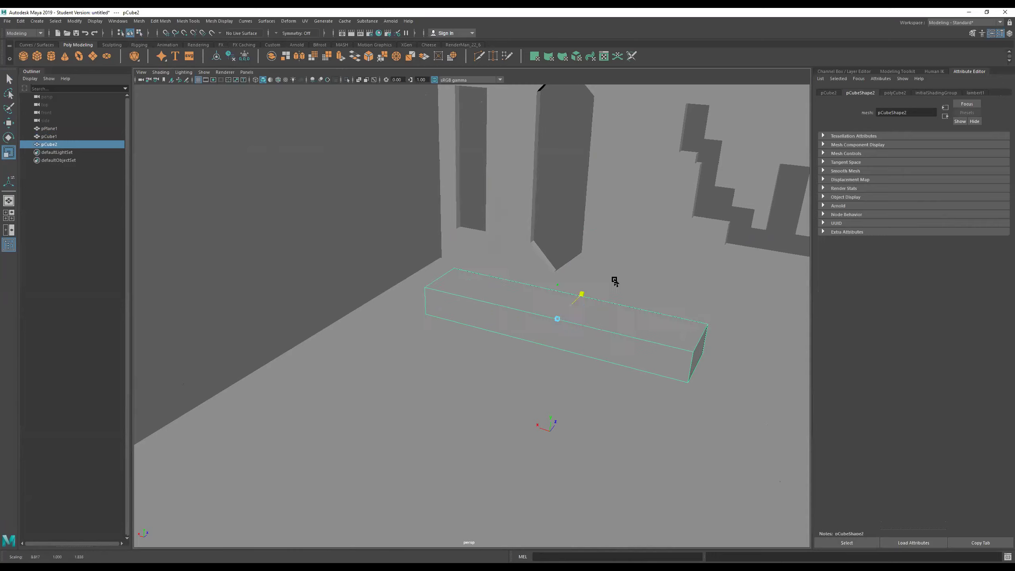
left_click_drag(698, 229, 429, 253, "alt")
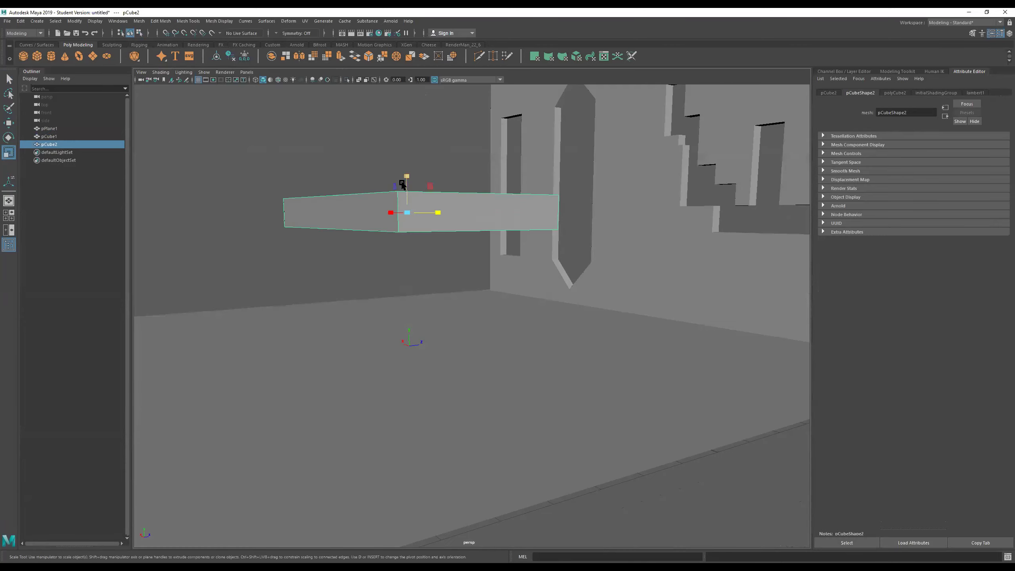
left_click_drag(409, 179, 426, 244, "alt")
Select all edges of the slab and bevel them.
right_click_drag(392, 282, 400, 235)
left_click_drag(165, 181, 711, 404)
right_click_drag(424, 294, 452, 281)
scroll(525, 294, "up", 4)
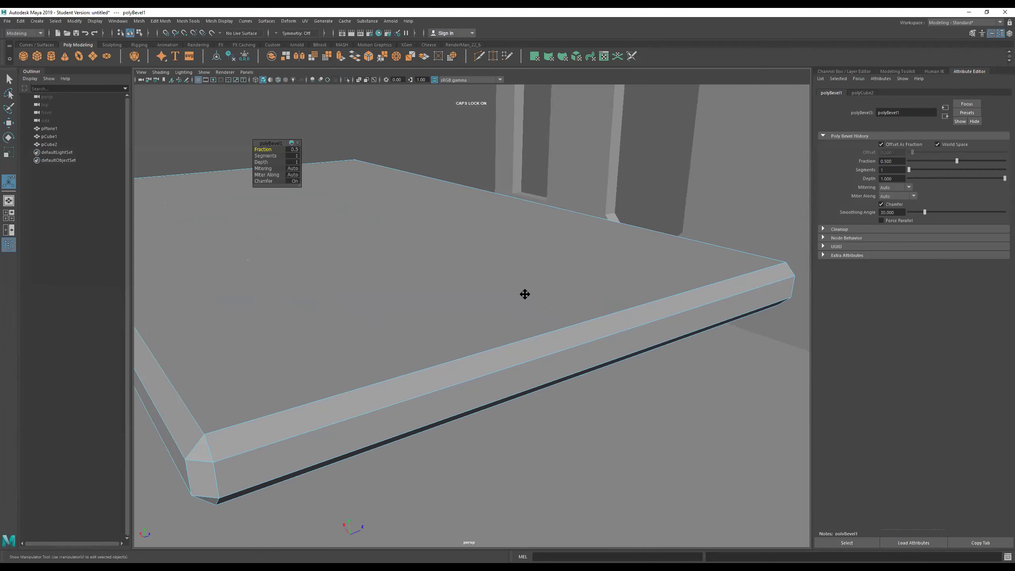
left_click_drag(524, 294, 325, 195, "alt")
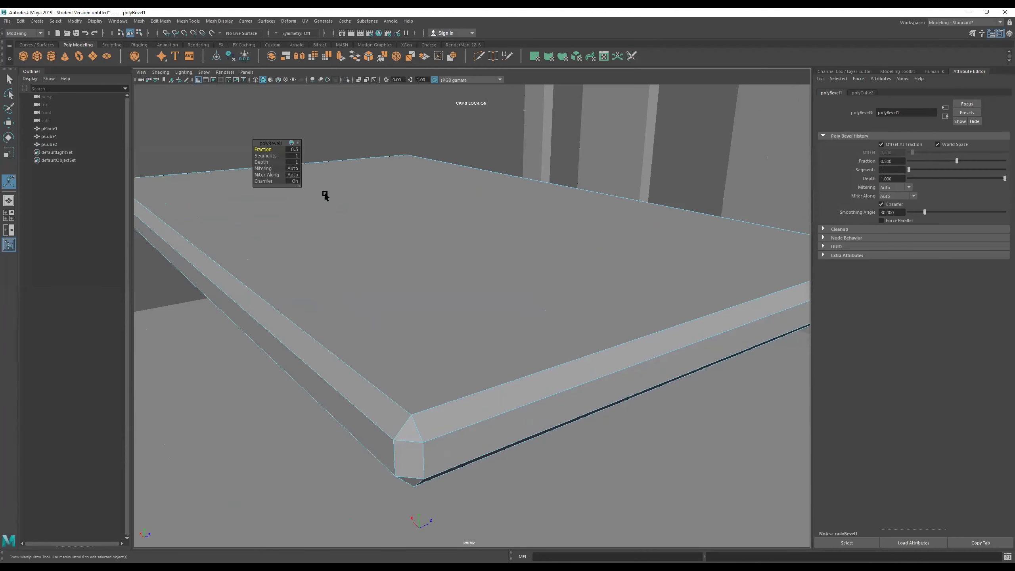
Reduce the bevel's fraction to leave a narrow chamfer on the slab, then return to object mode and clear the selection.
left_click_drag(259, 155, 256, 155)
right_click_drag(527, 290, 307, 317, "alt")
left_click_drag(414, 286, 405, 286, "alt")
right_click_drag(405, 285, 700, 184, "alt")
left_click(489, 144)
left_click_drag(440, 267, 467, 261, "alt")
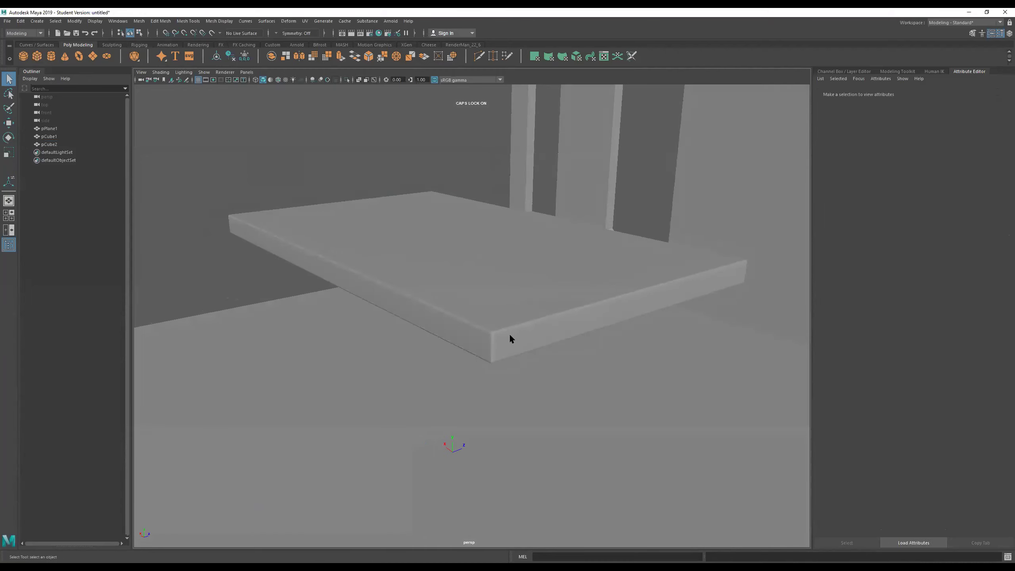
Compare the slab's beveled edges with the wall's sharp edges, and view the whole scene.
scroll(499, 336, "up", 10)
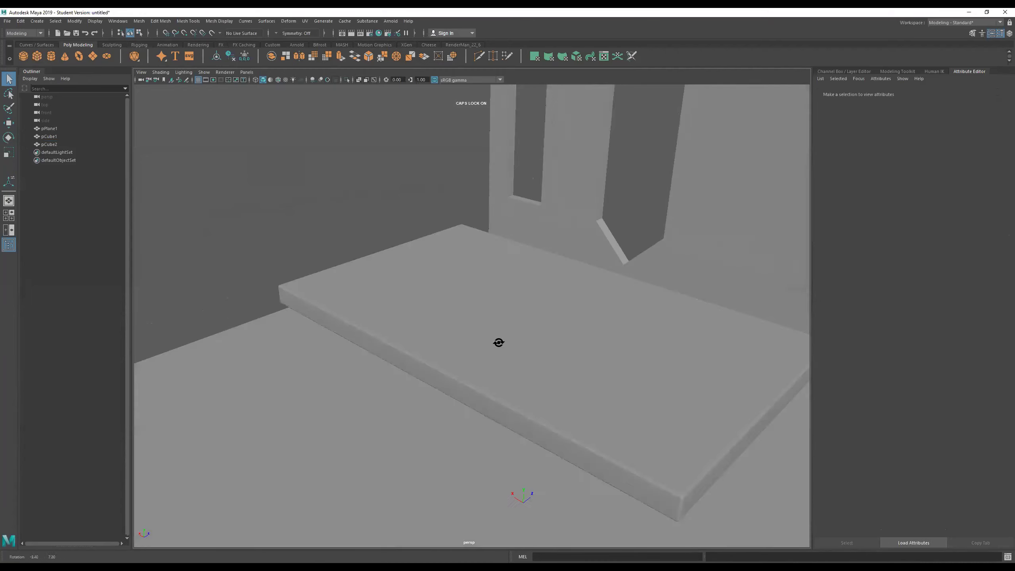
left_click(585, 196)
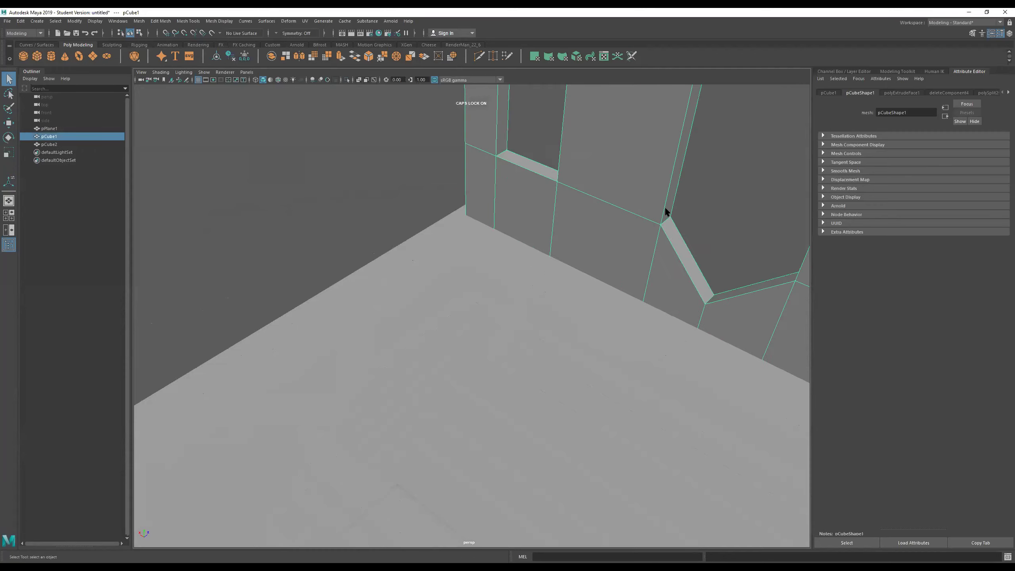
left_click_drag(664, 211, 389, 267, "alt")
left_click(453, 261)
left_click_drag(453, 259, 387, 270, "alt")
scroll(400, 268, "down", 10)
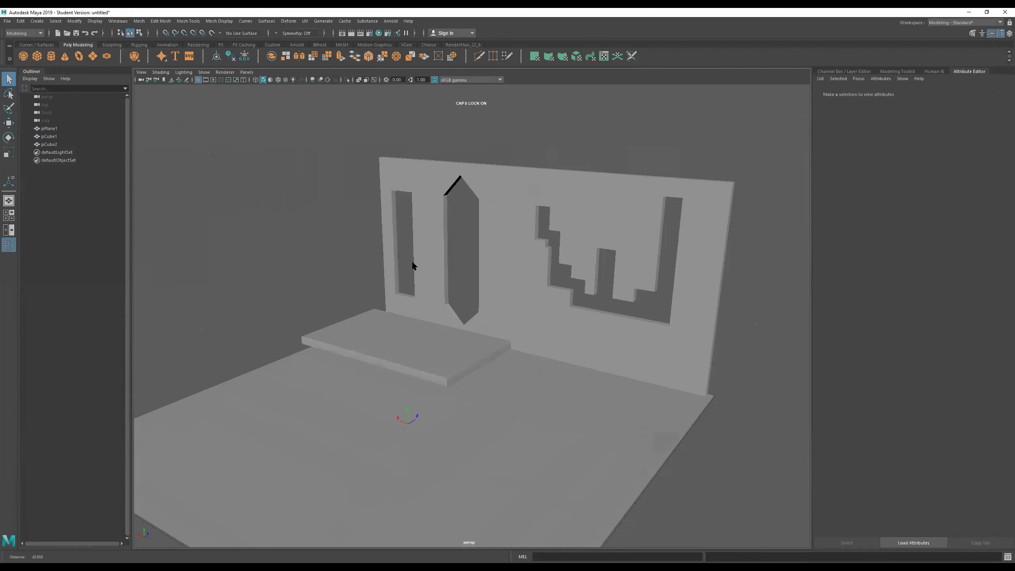
left_click_drag(524, 228, 516, 336, "alt")
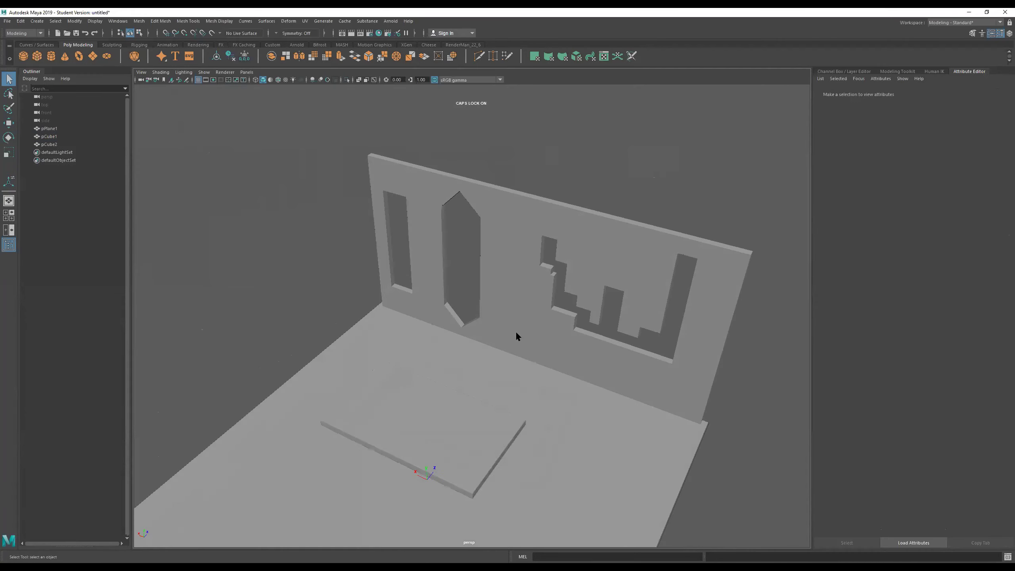
Insert edge loops close to all four sides of the slab with the Multi-Cut tool.
left_click(471, 416)
left_click_drag(471, 415, 529, 414, "alt")
middle_click_drag(528, 413, 515, 377, "alt")
left_click_drag(515, 377, 575, 394, "alt")
right_click_drag(575, 393, 631, 329, "alt")
middle_click_drag(631, 329, 571, 292, "alt")
left_click(478, 57)
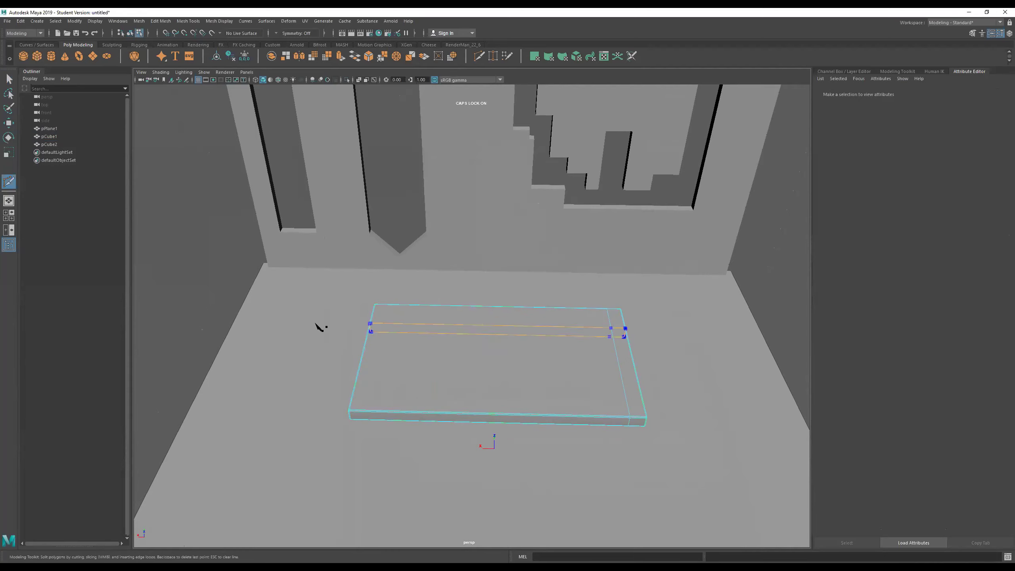
left_click_drag(481, 347, 504, 372, "alt")
middle_click_drag(505, 372, 486, 311, "alt")
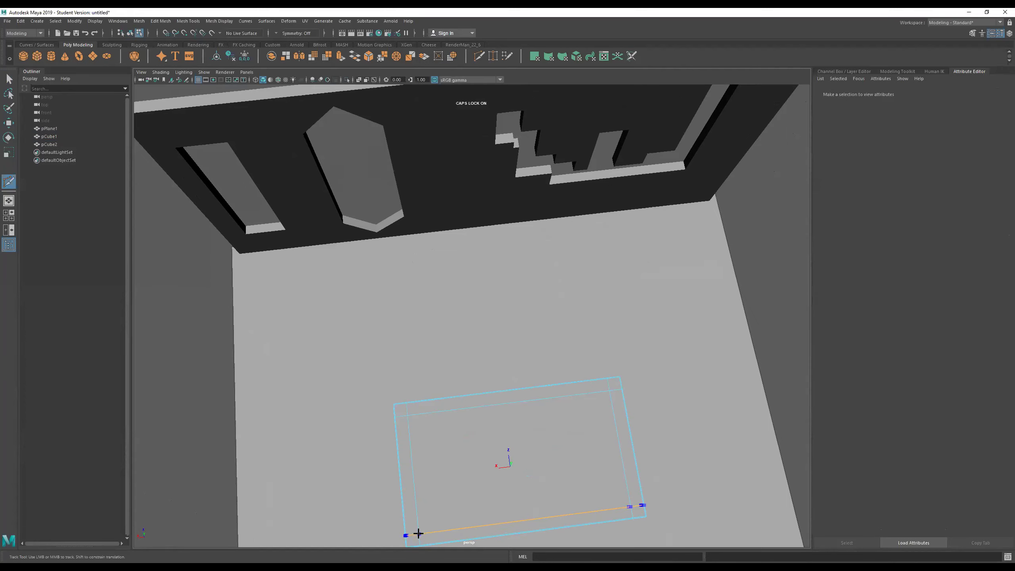
left_click_drag(432, 529, 511, 449, "alt")
key("q")
Select the four small corner faces on the slab's underside and extrude them downward about 4.67 units to form table legs.
left_click_drag(500, 325, 575, 204, "alt")
right_click(606, 166)
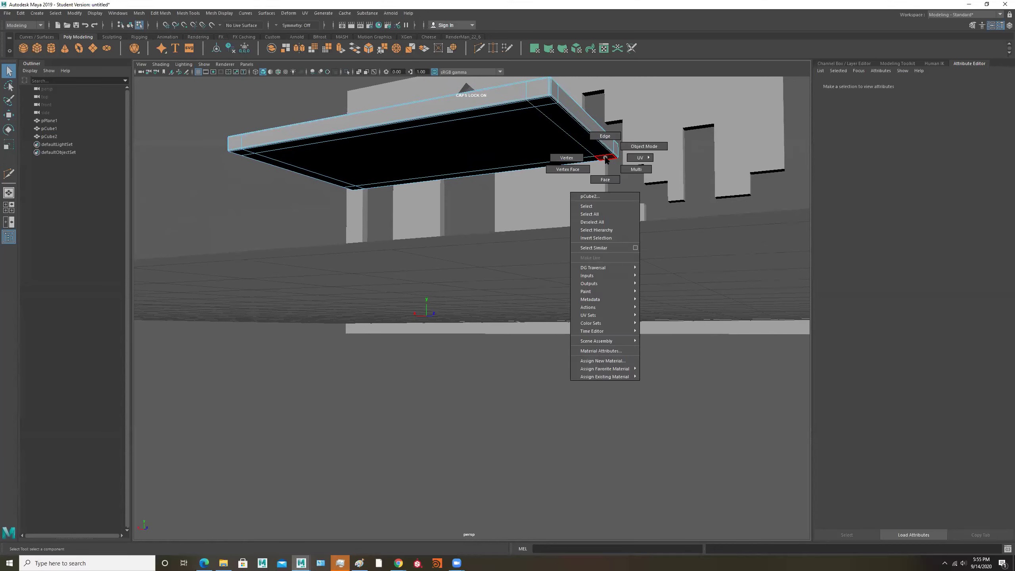
left_click(605, 166)
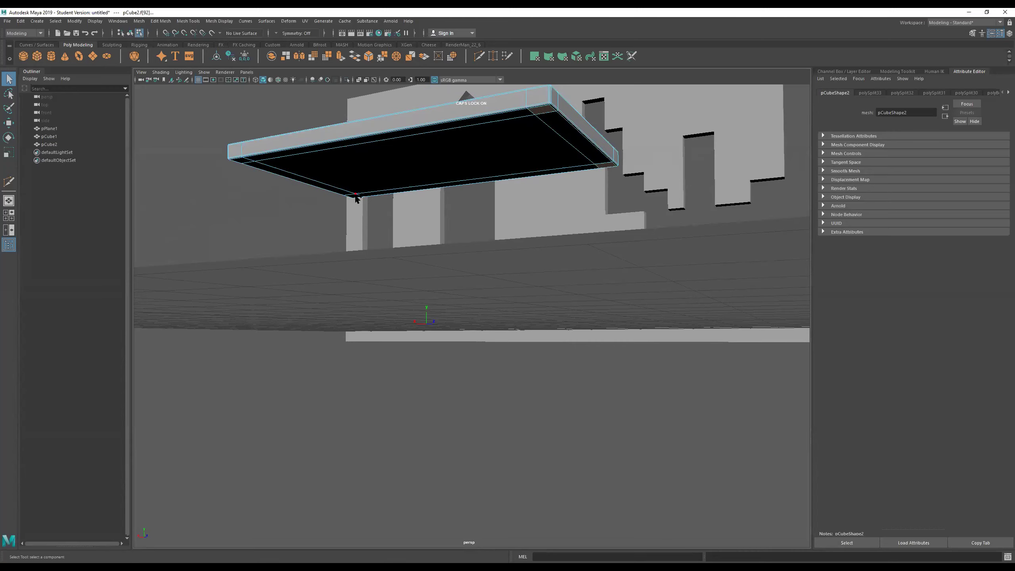
left_click_drag(357, 196, 486, 192, "alt")
right_click_drag(486, 192, 510, 178, "alt")
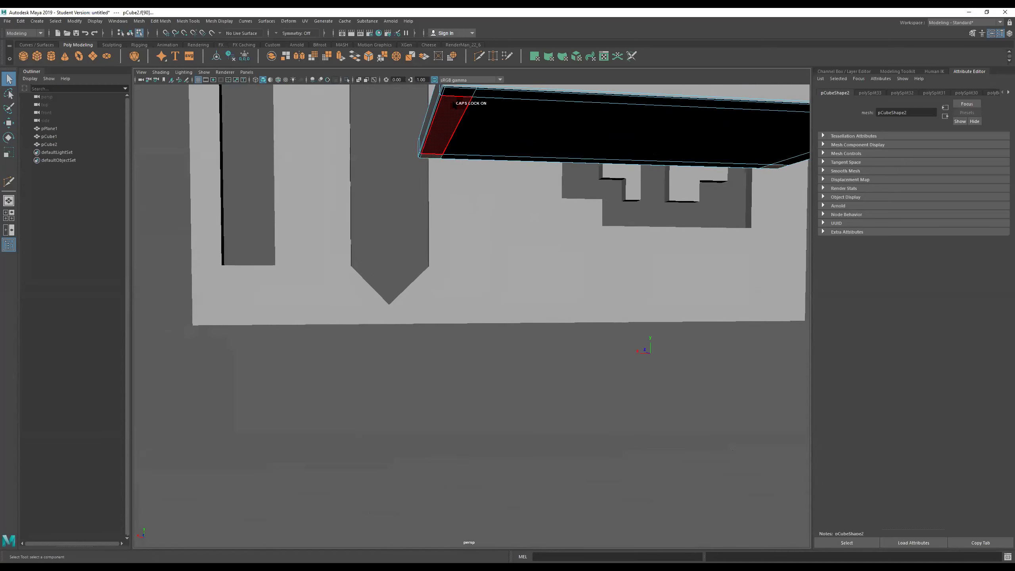
mouse_move(579, 177)
left_mouse_down("alt")
mouse_move(464, 204)
mouse_move(479, 227)
mouse_move(485, 309)
mouse_move(496, 266)
mouse_move(483, 275)
mouse_move(465, 257)
left_mouse_up("alt")
key("4")
key("Caps_Lock")
key("5")
mouse_move(464, 258)
middle_mouse_down("alt")
mouse_move(583, 267)
mouse_move(601, 259)
middle_mouse_up("alt")
right_click_drag(509, 235, 572, 235, "alt")
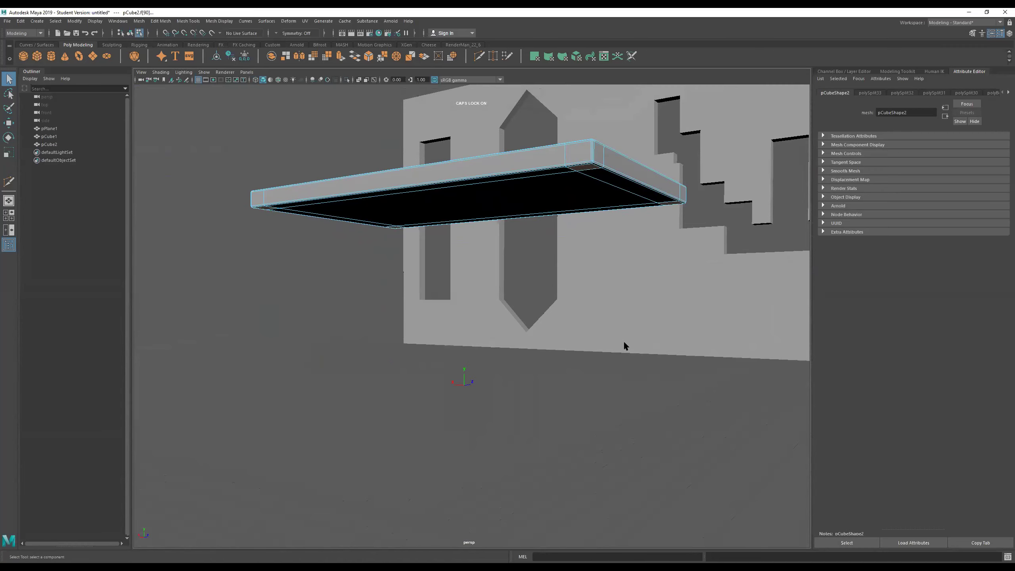
key("ctrl+e")
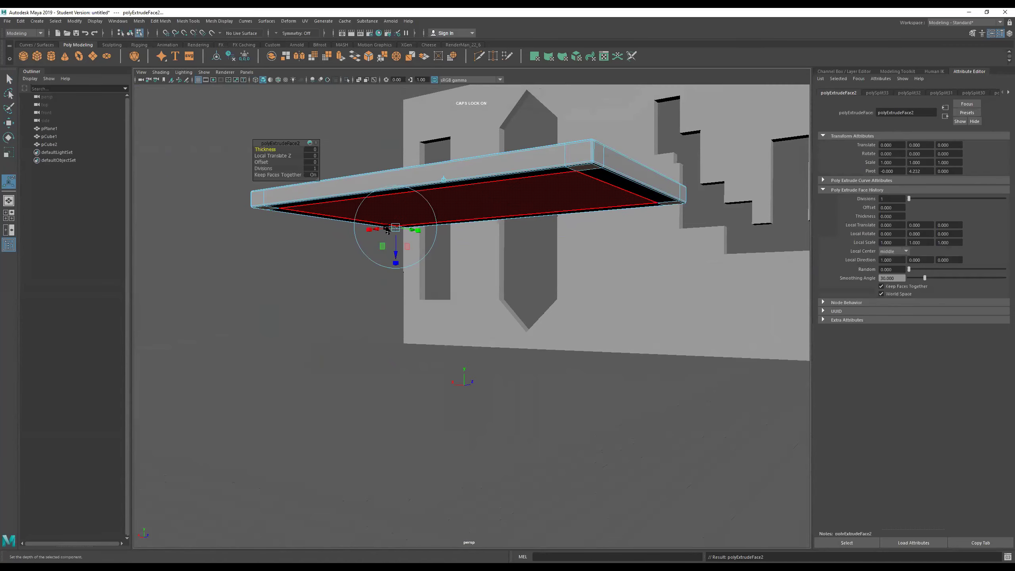
left_click_drag(396, 255, 419, 418)
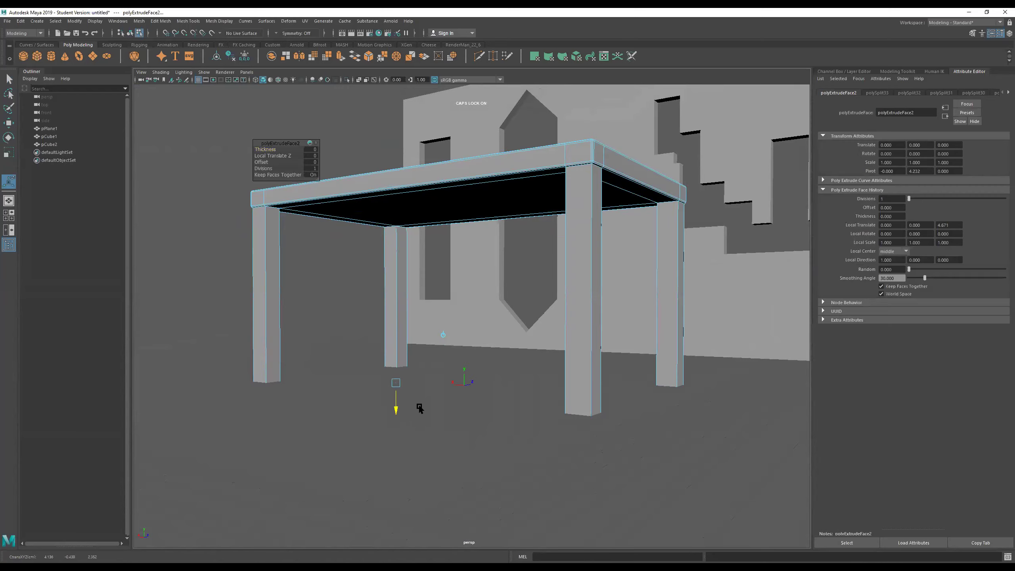
Return the table to object mode and view it from above.
left_click_drag(475, 347, 473, 362, "alt")
right_click_drag(493, 332, 534, 317)
scroll(530, 320, "down", 5)
middle_click_drag(524, 332, 483, 272, "alt")
left_click_drag(494, 321, 472, 320, "alt")
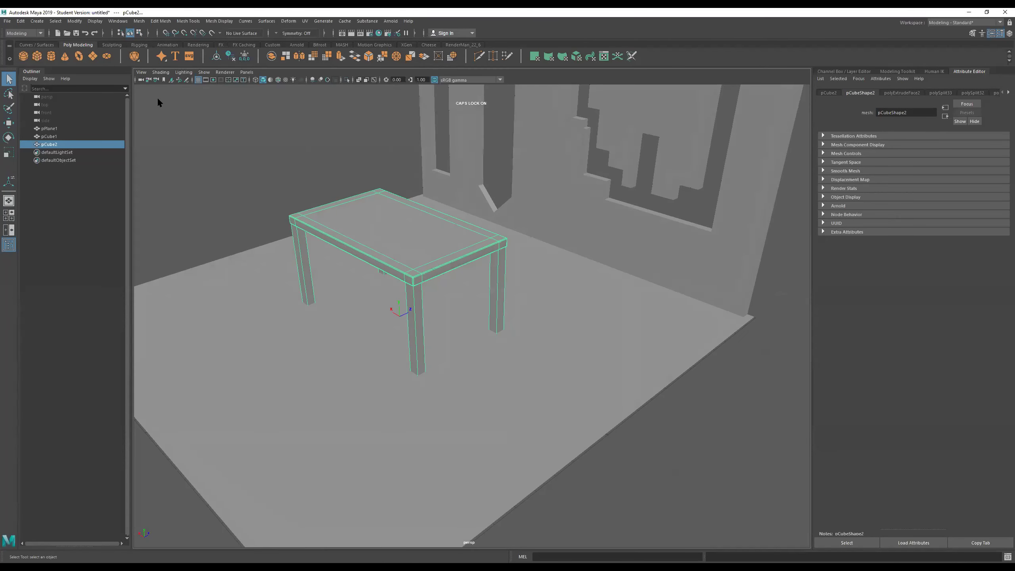
Create a polygon cube, scale it up into a seat block and move it clear of the table.
left_click(40, 55)
key("r")
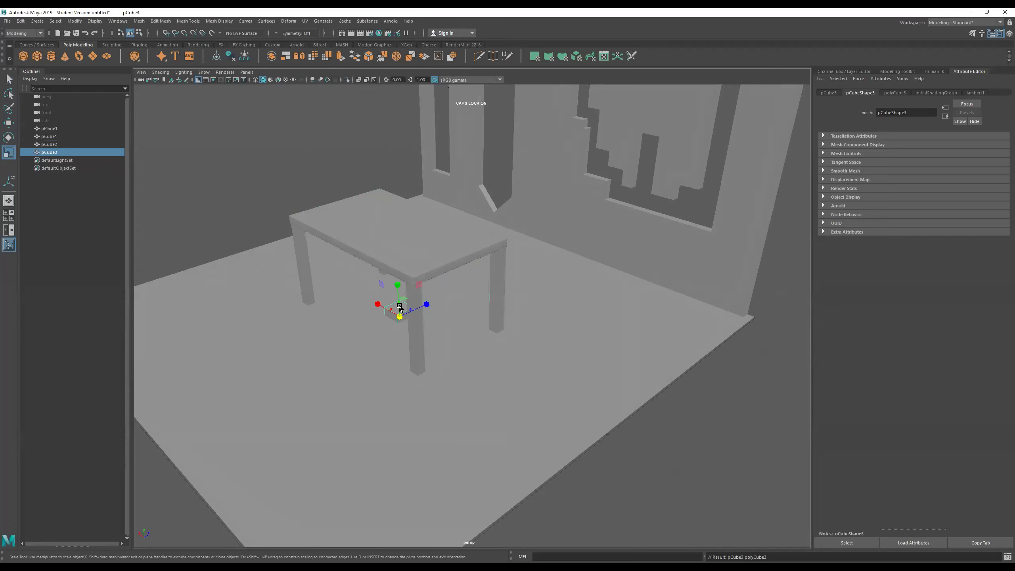
left_click_drag(402, 318, 413, 228)
key("w")
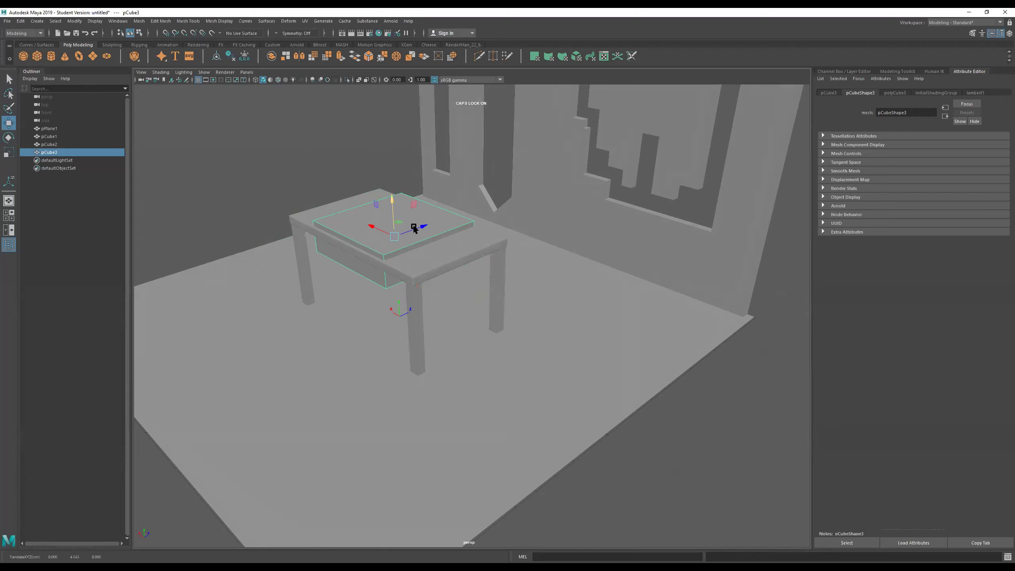
middle_click_drag(413, 228, 542, 255, "alt")
left_click_drag(541, 251, 496, 320)
middle_click_drag(496, 320, 388, 307, "alt")
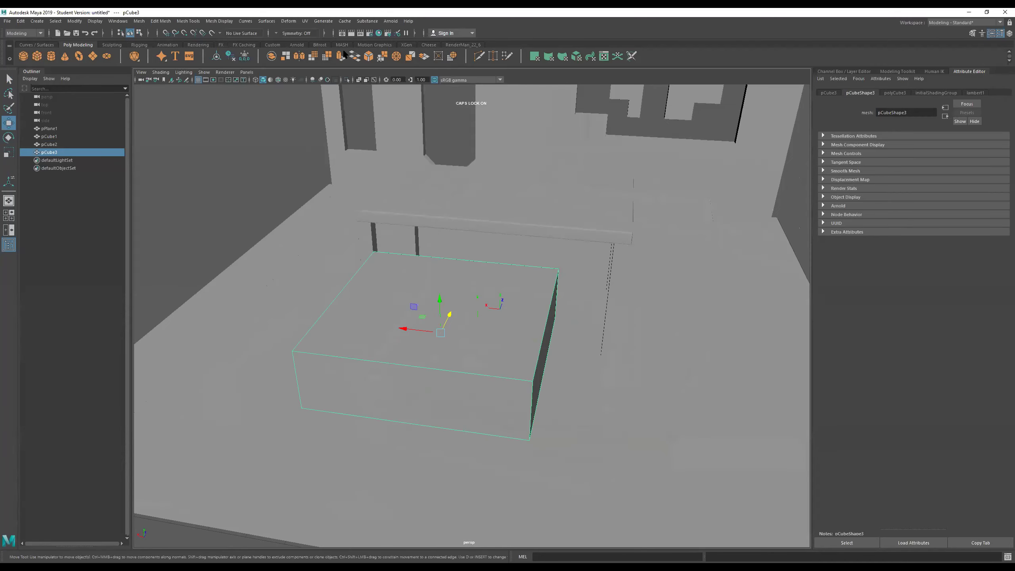
Cut two edge loops in each direction across the new block with the Multi-Cut tool, separating its corners.
left_click(479, 57)
left_click_drag(576, 326, 386, 360, "alt")
middle_click_drag(386, 360, 633, 414, "alt")
middle_click_drag(607, 170, 493, 280, "alt")
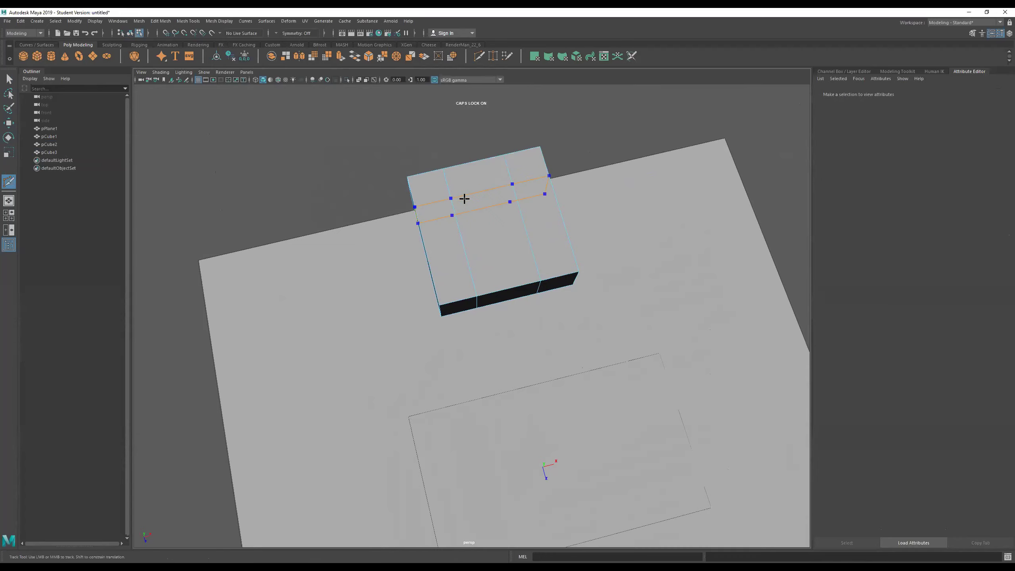
left_click(464, 261, "ctrl")
left_click_drag(481, 279, 639, 240, "alt")
middle_click_drag(520, 228, 580, 316, "alt")
right_click_drag(455, 285, 516, 289, "alt")
left_click(411, 299)
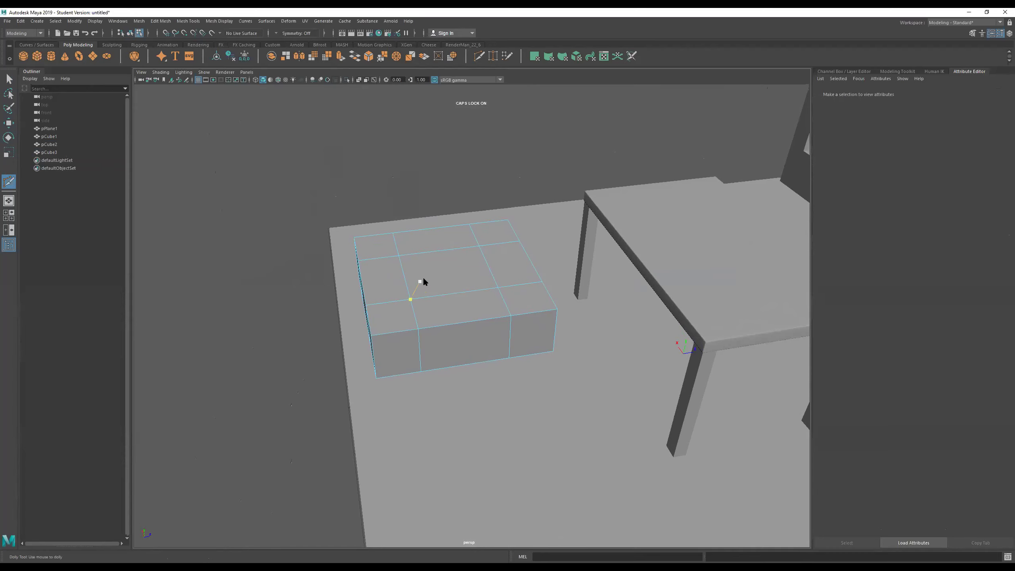
key("Return")
key("q")
Select the three top faces along one side of the block and extrude them upward about 5.8 units as a backrest.
left_click_drag(464, 265, 487, 256, "alt")
right_click_drag(484, 228, 486, 236)
left_click(487, 234)
left_click(512, 250, "shift")
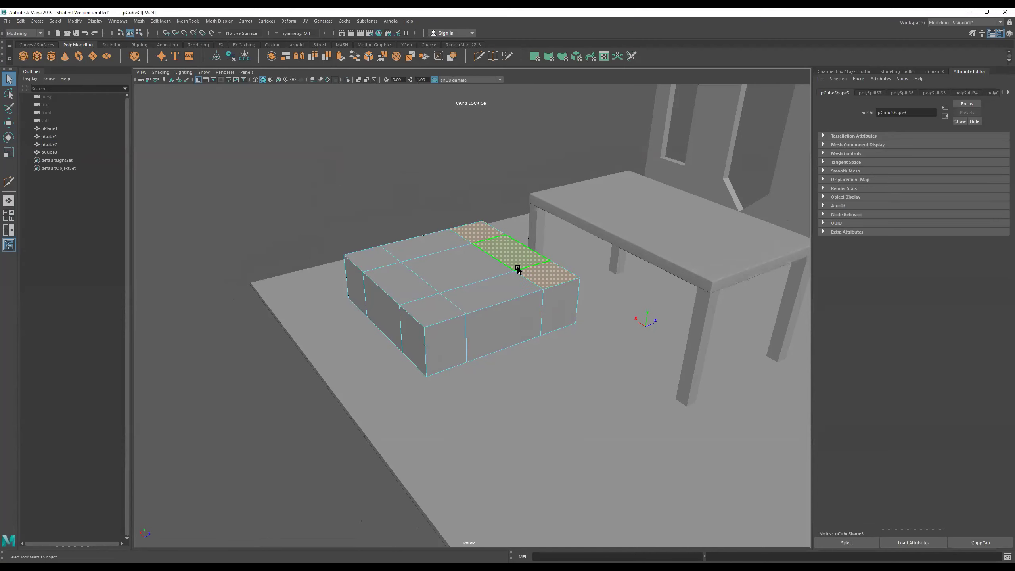
key("ctrl+e")
left_click_drag(553, 250, 531, 28)
left_click_drag(600, 264, 623, 240, "alt")
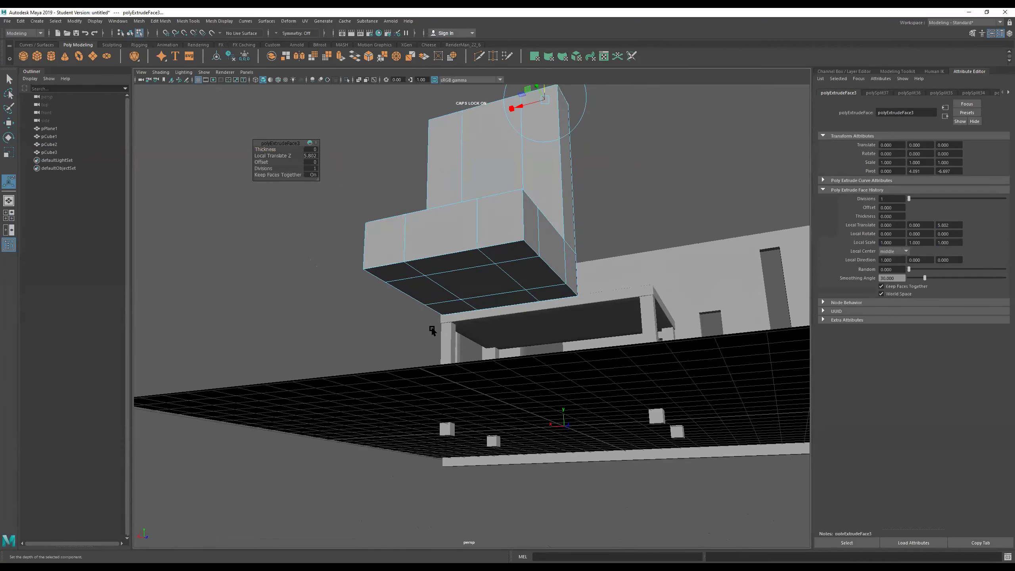
Extrude the four corner faces on the seat's underside downward about 3.55 units as chair legs, and return to object mode.
left_click(450, 311)
left_click(394, 272, "shift")
left_click(508, 251, "shift")
left_click(555, 300, "shift")
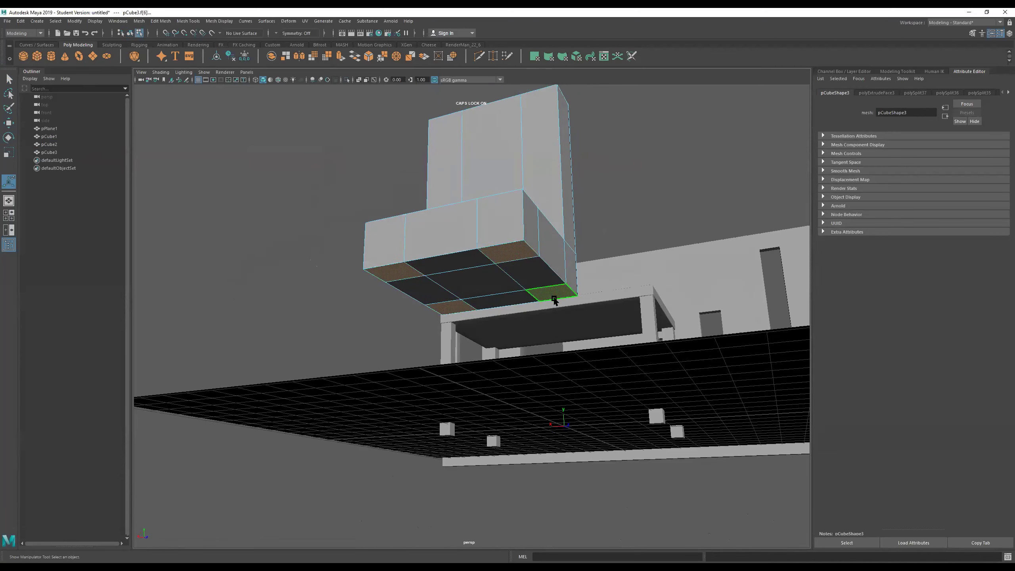
key("ctrl+e")
left_click_drag(538, 336, 534, 366, "alt")
left_click_drag(503, 298, 512, 424)
left_click_drag(489, 363, 536, 404, "alt")
right_click_drag(536, 404, 426, 375, "alt")
left_click_drag(426, 375, 451, 345, "alt")
right_click_drag(503, 245, 630, 160)
Scale the whole chair down and position it on the floor between the table and the wall.
left_click_drag(623, 173, 536, 228, "alt")
key("t")
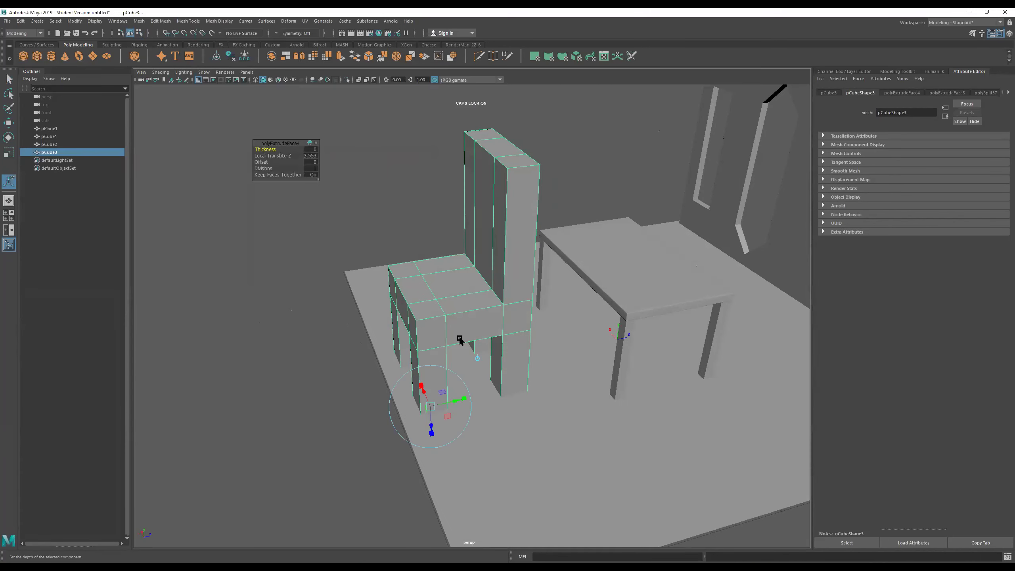
key("r")
left_click_drag(457, 297, 363, 323)
left_click_drag(460, 321, 487, 294, "alt")
left_click_drag(481, 308, 766, 295, "alt")
key("w")
middle_click_drag(660, 294, 484, 307, "alt")
left_click_drag(529, 300, 561, 299)
left_click_drag(535, 261, 538, 293)
left_click_drag(542, 299, 477, 234, "alt")
Scale the vertices of the chair's front legs, and those of its backrest and rear legs, along the depth to thin them.
right_click_drag(518, 334, 474, 323)
left_click_drag(481, 287, 522, 416)
key("r")
left_click_drag(539, 347, 579, 248)
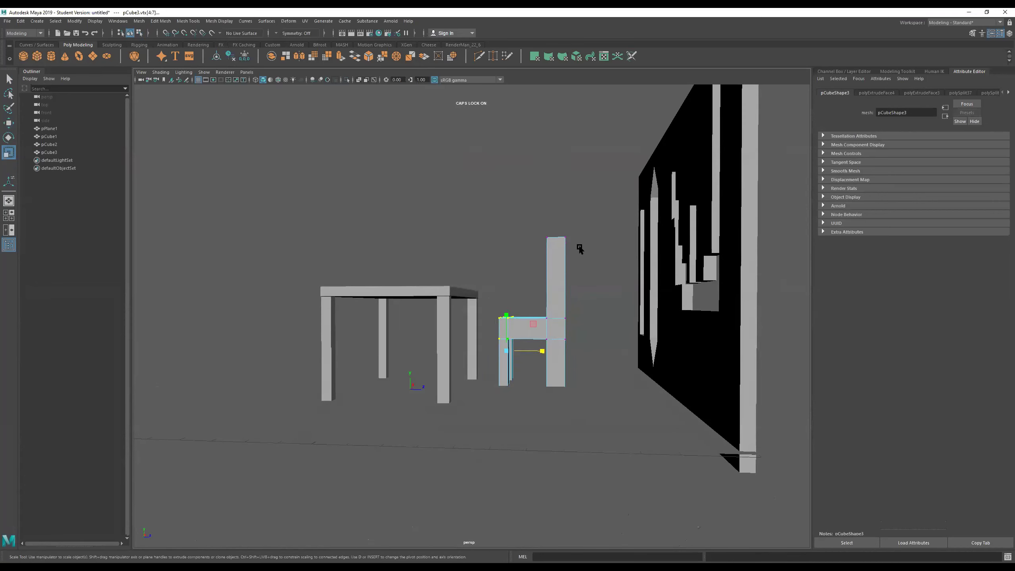
left_click_drag(628, 215, 528, 411)
mouse_move(594, 315)
left_mouse_down()
mouse_move(585, 316)
mouse_move(599, 313)
left_mouse_up()
Adjust the seat's vertices to make the seat thinner, and return the chair to object mode.
key("w")
middle_click_drag(595, 288, 609, 265, "alt")
left_click_drag(615, 276, 495, 306)
left_click_drag(551, 260, 490, 338)
left_click_drag(545, 277, 658, 266)
right_click_drag(658, 266, 711, 258, "alt")
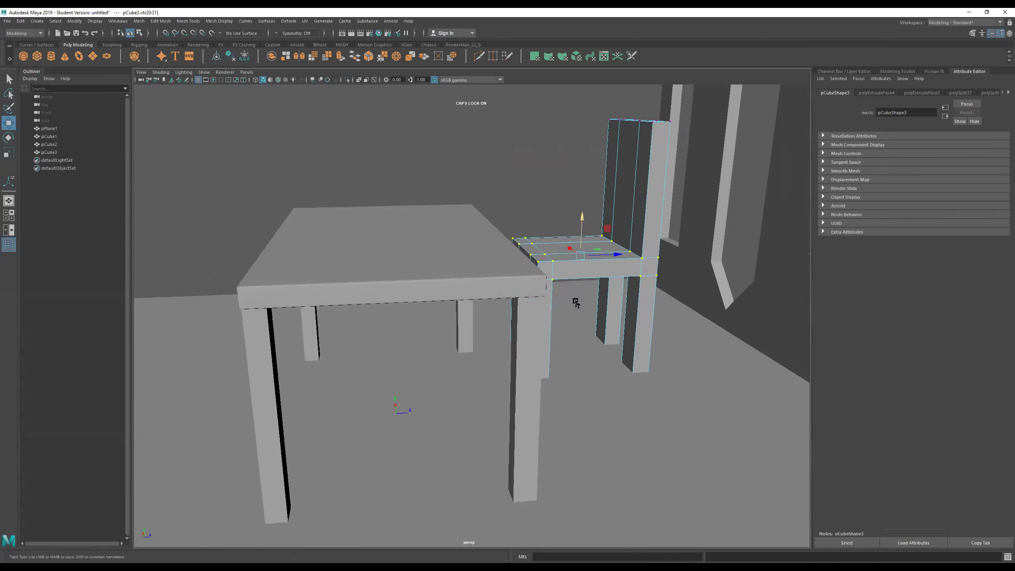
middle_click_drag(576, 302, 473, 387, "alt")
right_click_drag(485, 302, 551, 256)
Select all edges of the chair and apply a bevel to them.
right_click_drag(562, 202, 576, 167)
left_click_drag(607, 162, 366, 502)
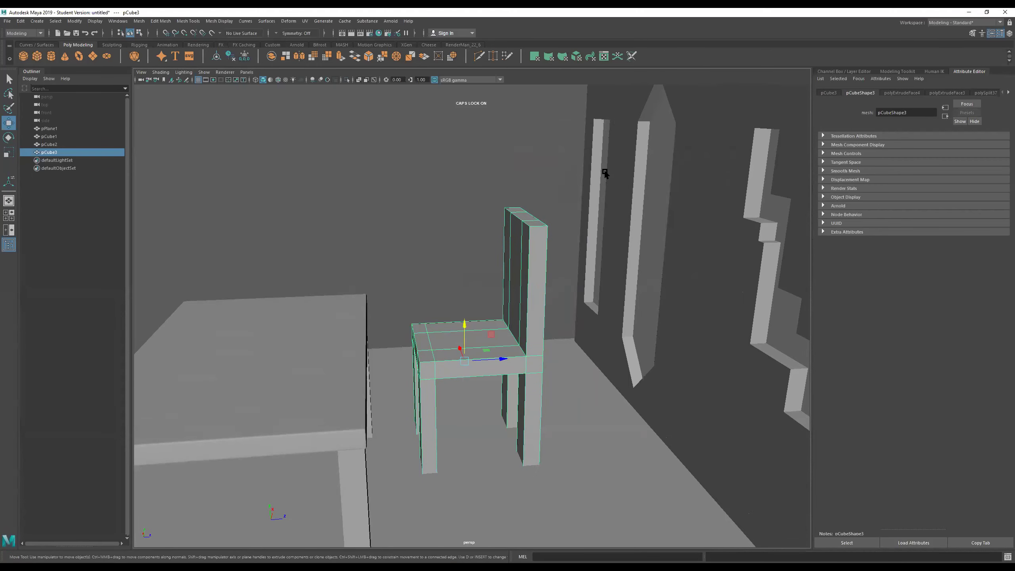
left_click(516, 280)
right_click_drag(518, 281, 516, 230)
left_click_drag(590, 170, 370, 517)
left_click_drag(375, 512, 414, 411, "alt")
right_click_drag(414, 411, 521, 376, "alt")
left_click_drag(522, 377, 496, 344, "alt")
right_click(496, 345, "shift")
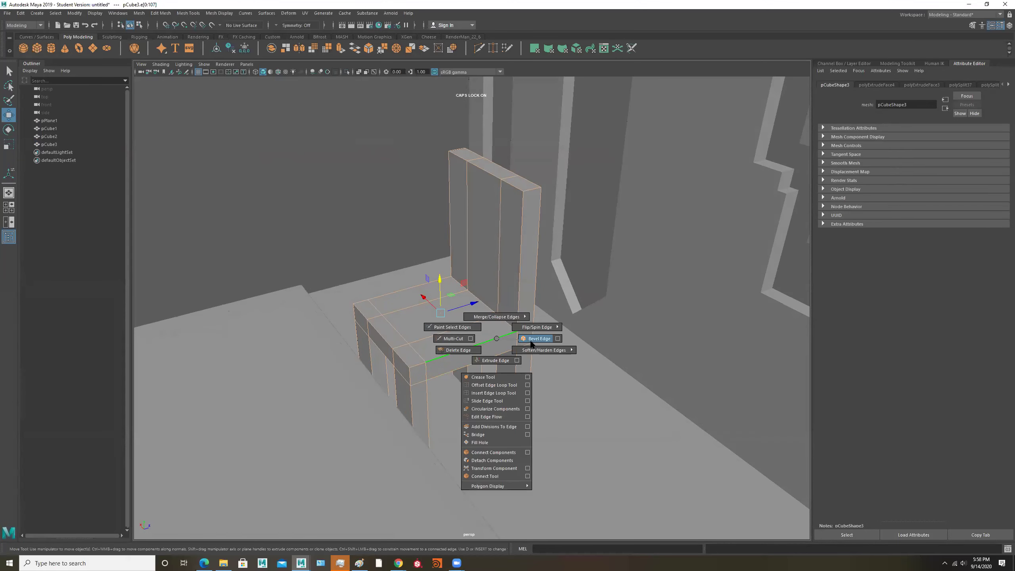
right_click_drag(496, 339, 540, 339, "shift")
right_click_drag(540, 338, 585, 319, "alt")
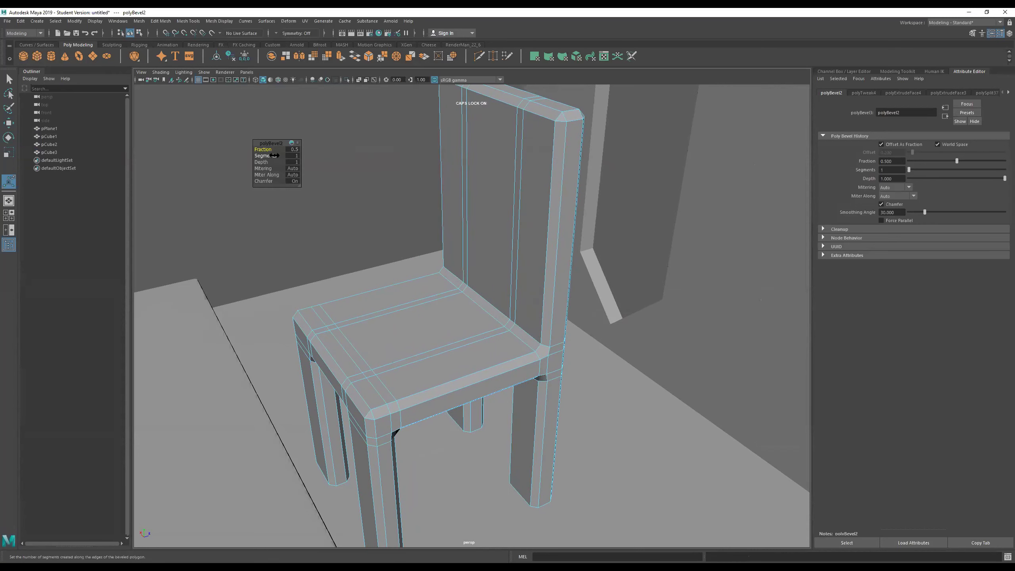
Inspect the beveled corner between seat and backrest, adjust the bevel's fraction, and return to object mode with nothing selected.
right_click_drag(578, 366, 753, 390, "alt")
middle_click_drag(572, 355, 501, 334, "alt")
right_click_drag(607, 369, 636, 365, "alt")
middle_click_drag(489, 283, 424, 244, "alt")
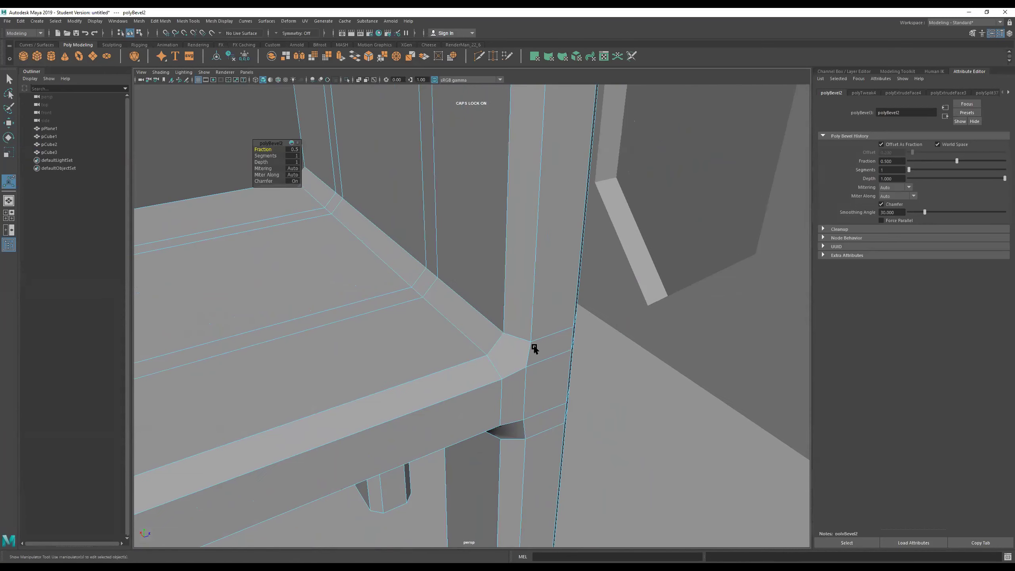
scroll(536, 349, "up", 1)
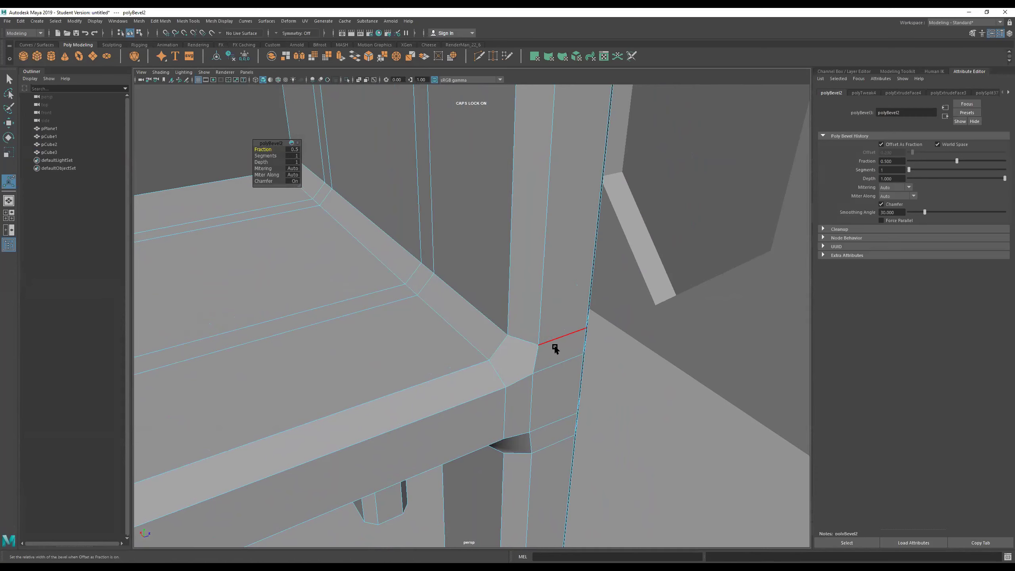
left_click_drag(261, 156, 264, 156)
right_click_drag(570, 360, 517, 338, "alt")
left_click_drag(517, 338, 500, 330, "alt")
right_click_drag(483, 308, 554, 245)
left_click(400, 196)
View the whole scene with table, chair and wall from several angles.
left_click_drag(419, 211, 465, 305, "alt")
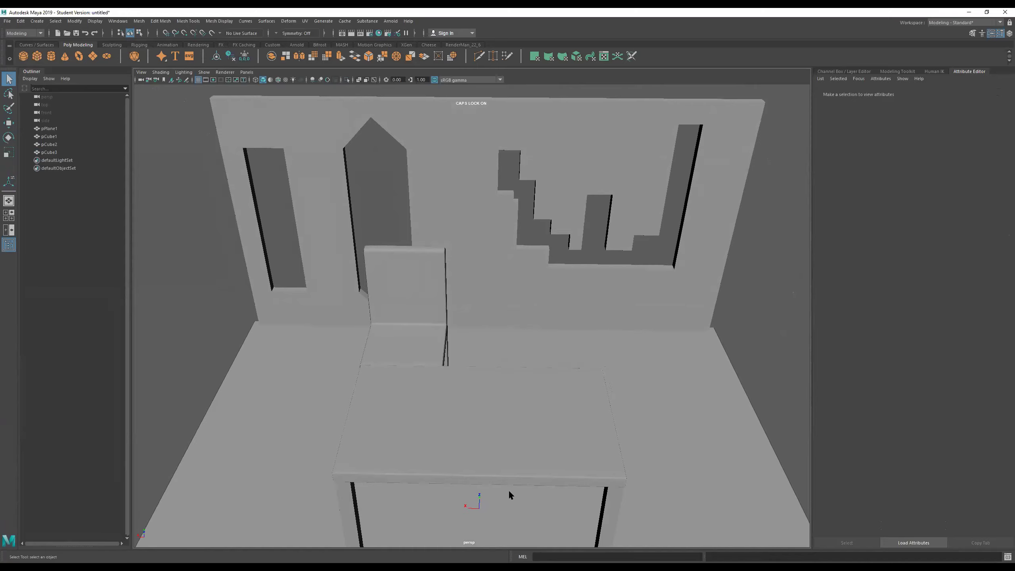
left_click_drag(580, 385, 517, 363, "alt")
middle_click_drag(522, 361, 613, 285, "alt")
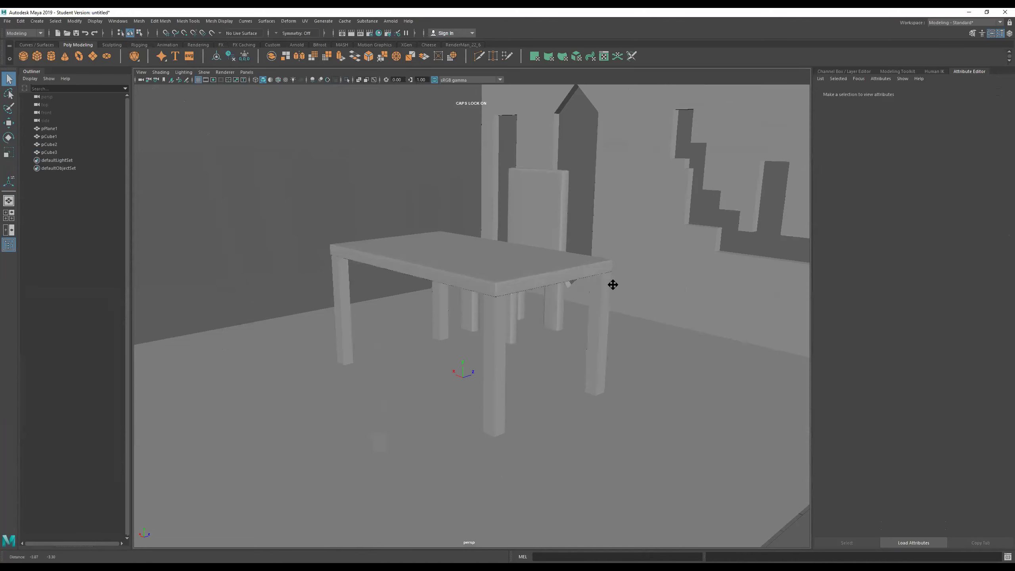
right_click_drag(613, 285, 521, 311, "alt")
left_click_drag(595, 287, 559, 299, "alt")
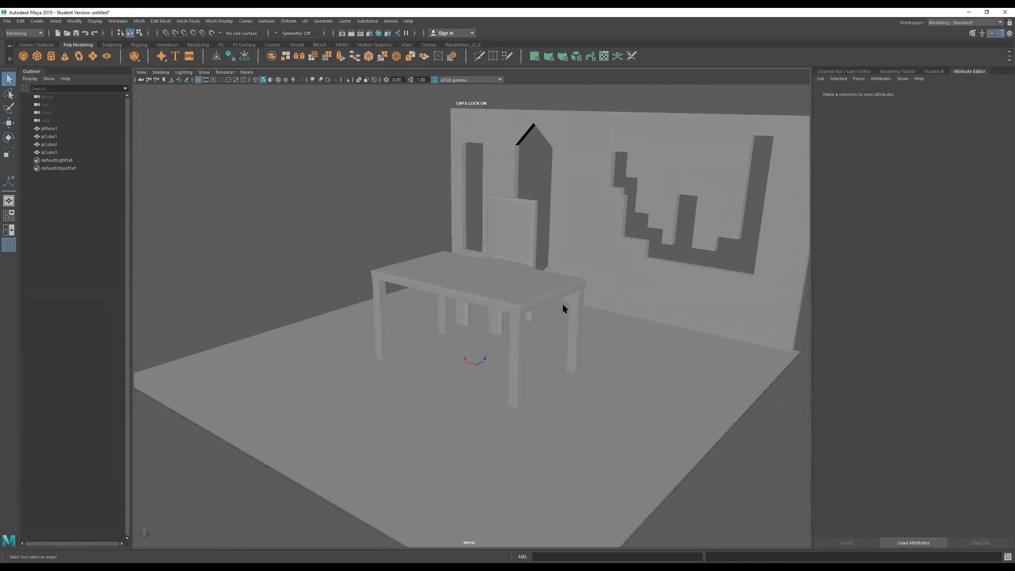